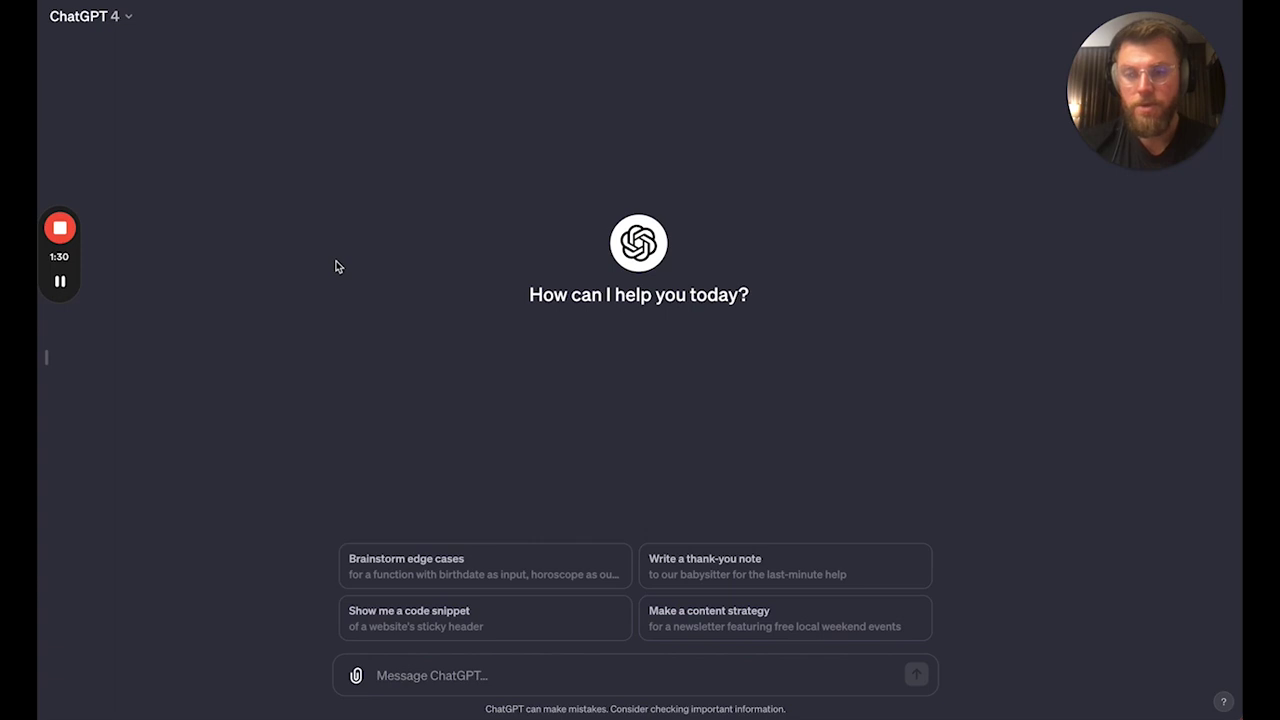
# - Send ChatGPT a request to act as an expert IG script writer for a business reel
pyautogui.click(452, 688)
pyautogui.write('Hey, please ac')
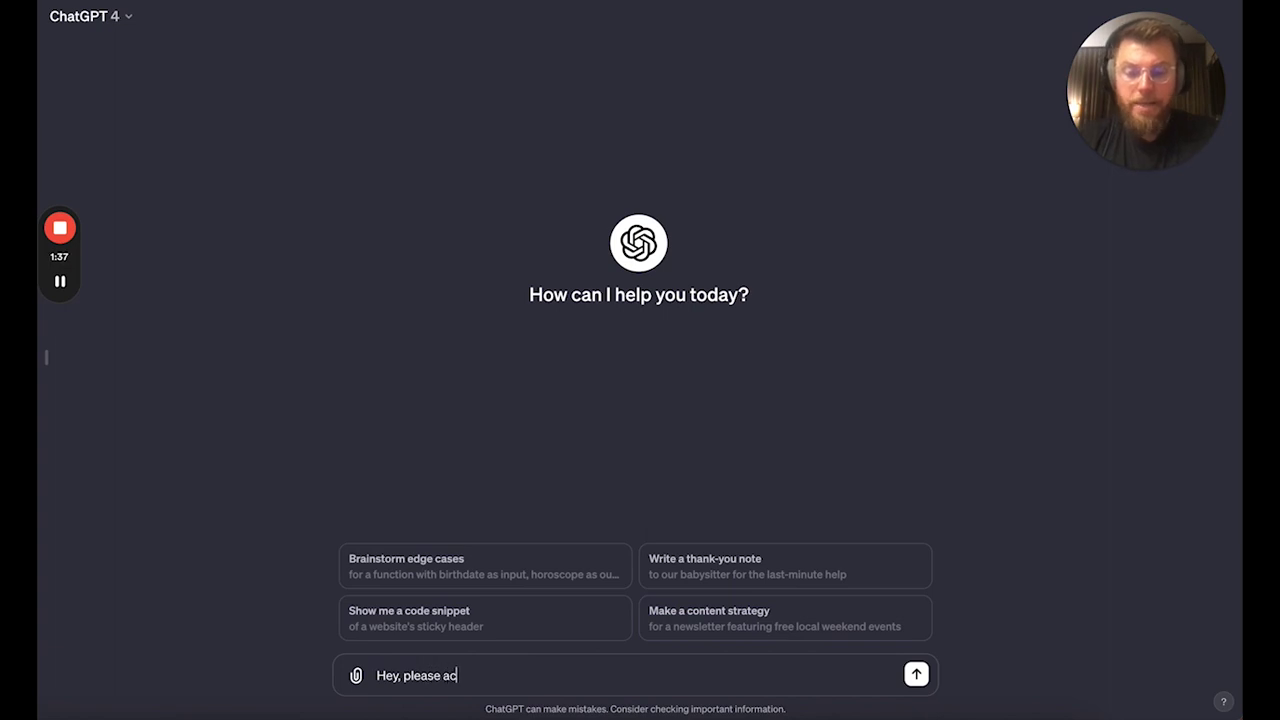
pyautogui.write('t as an exp')
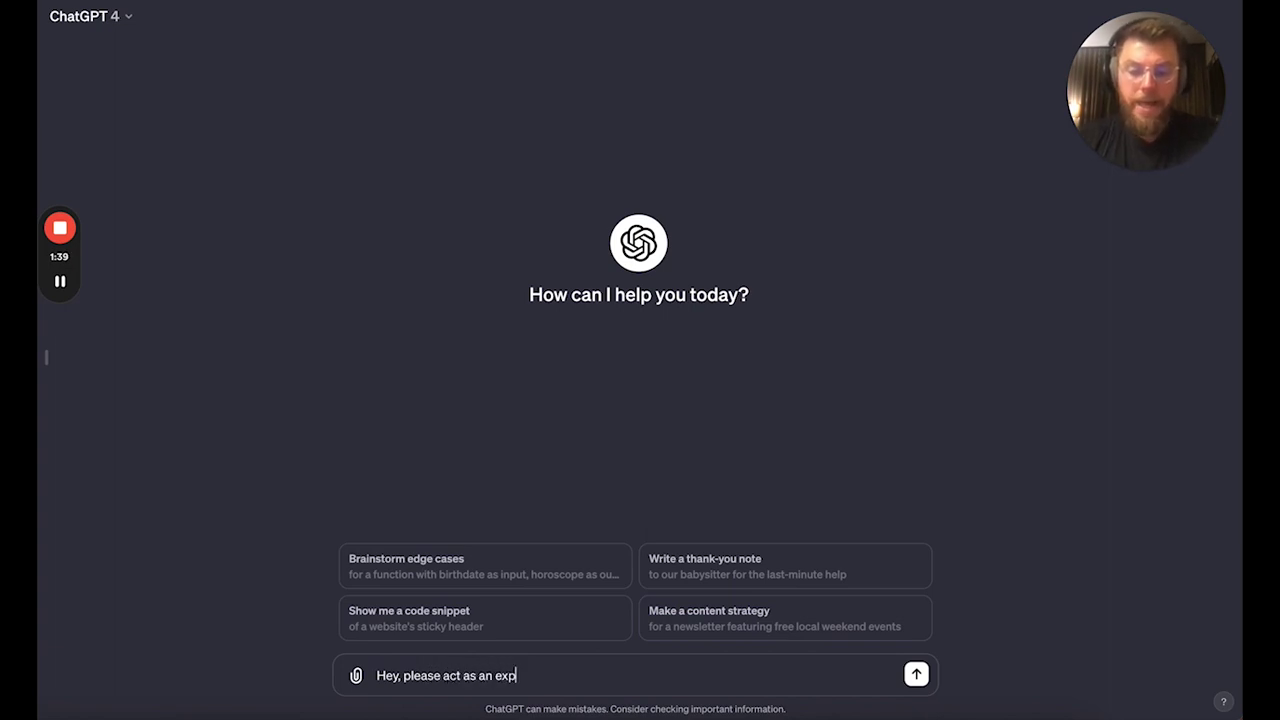
pyautogui.write('ert IG')
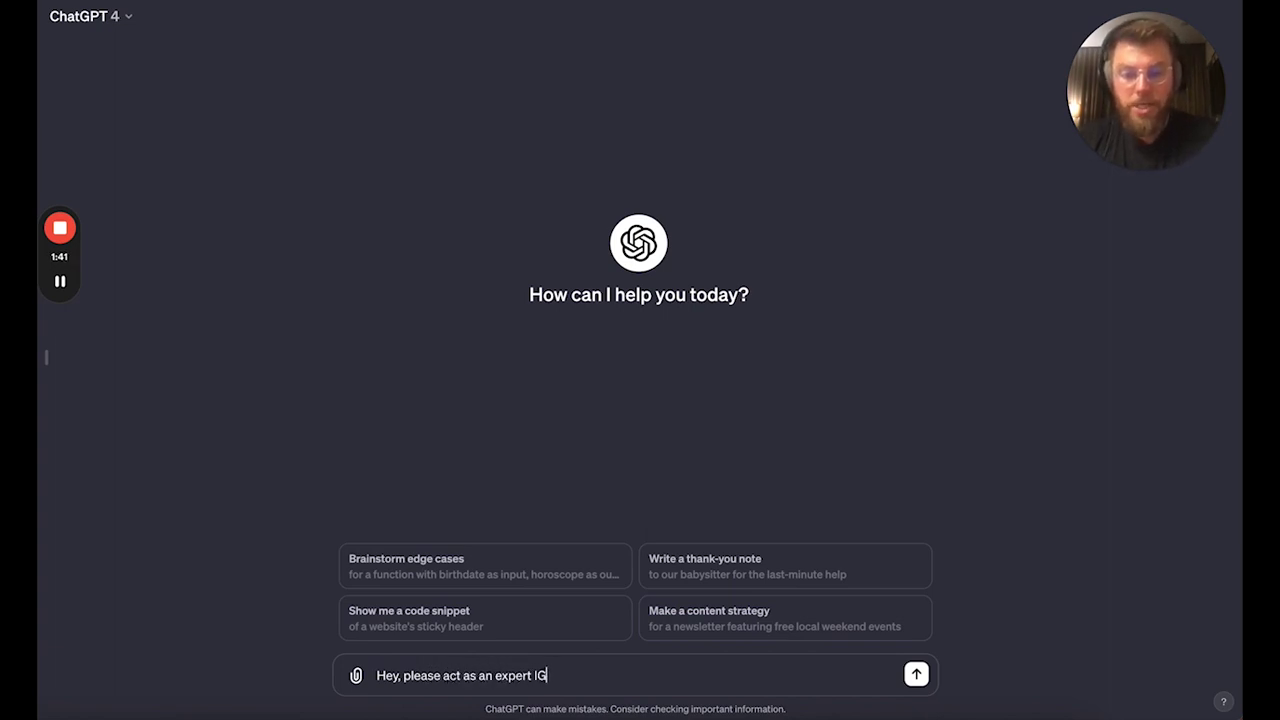
pyautogui.write(' script writer. I')
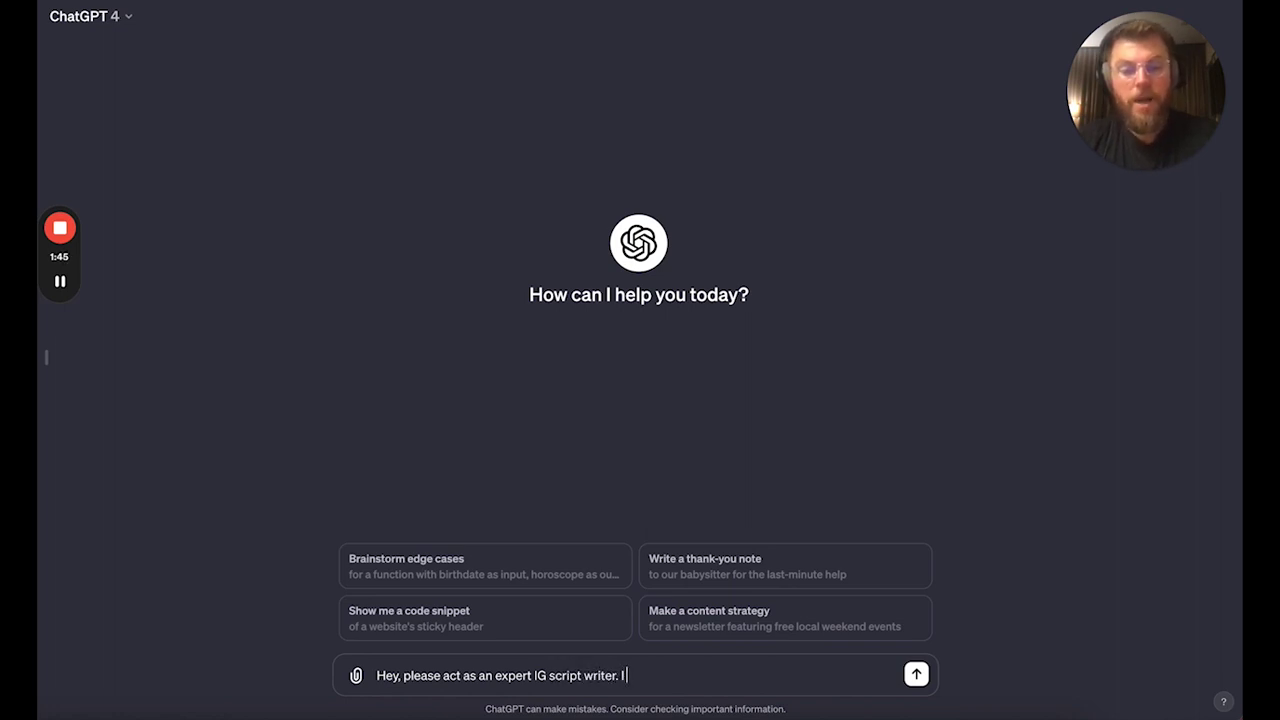
pyautogui.write(' am going to be a')
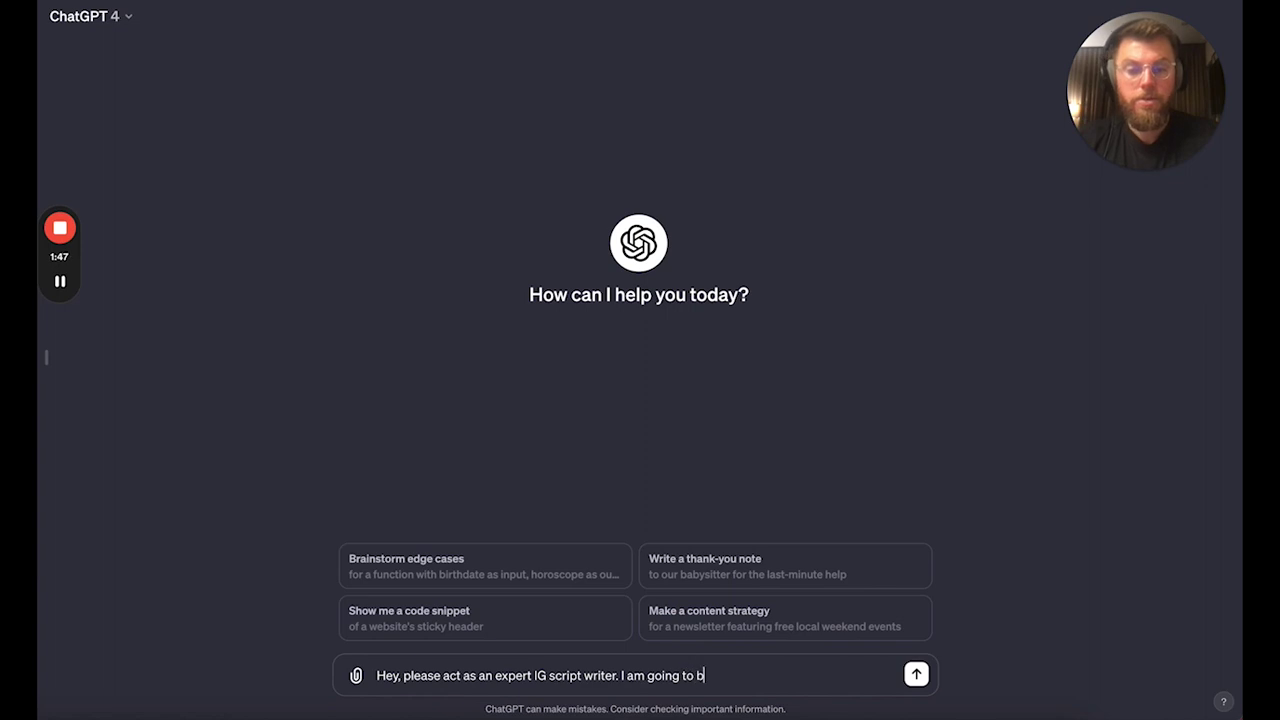
pyautogui.press('BackSpace')
pyautogui.write('makin')
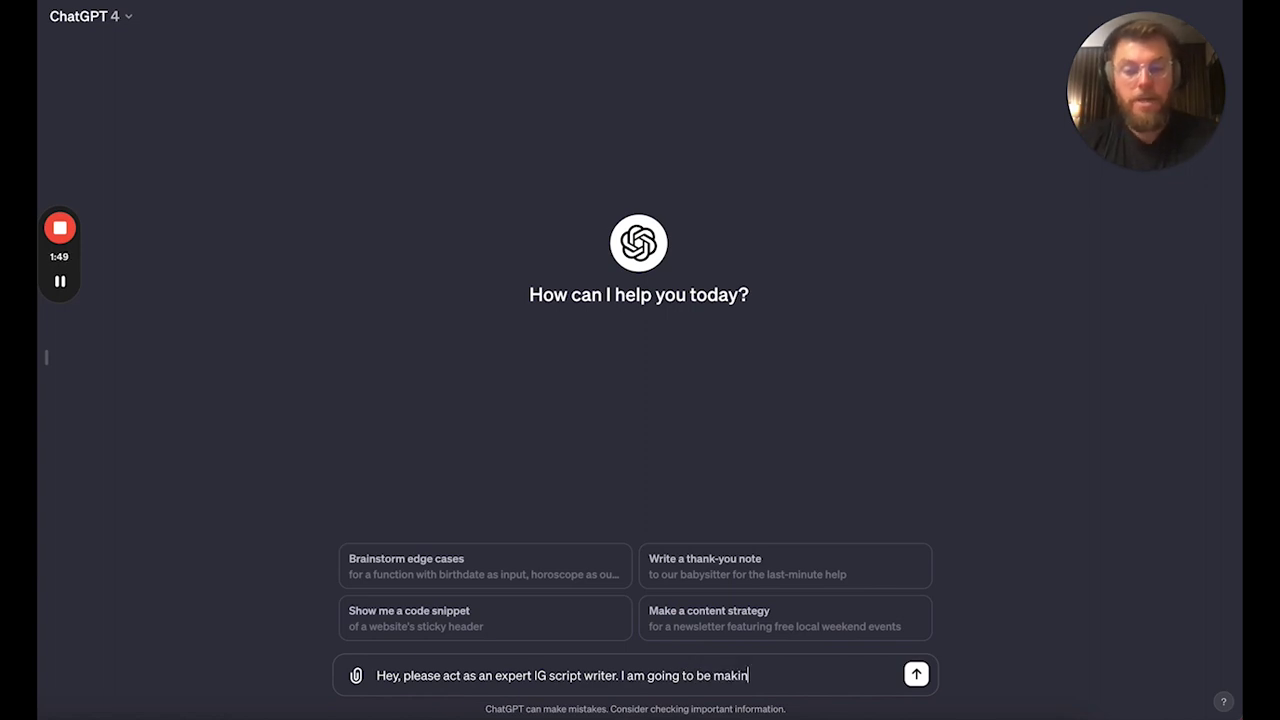
pyautogui.write('g a reel')
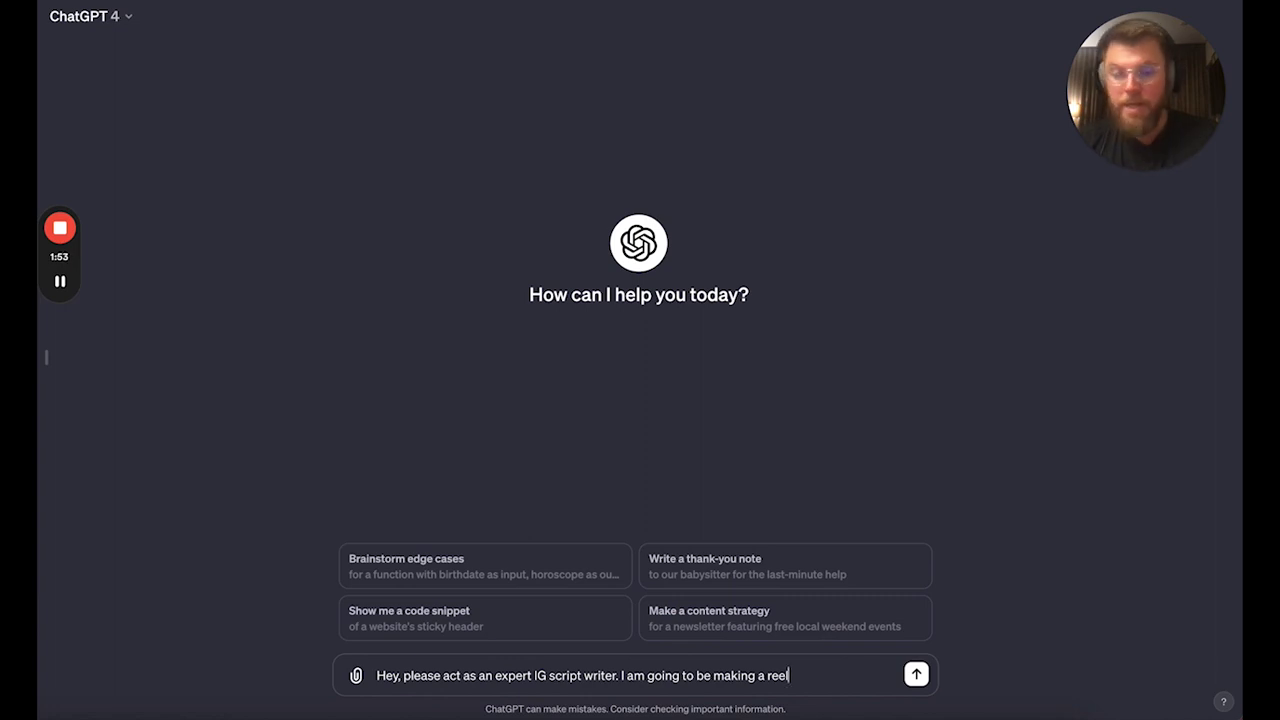
pyautogui.write(' for my ')
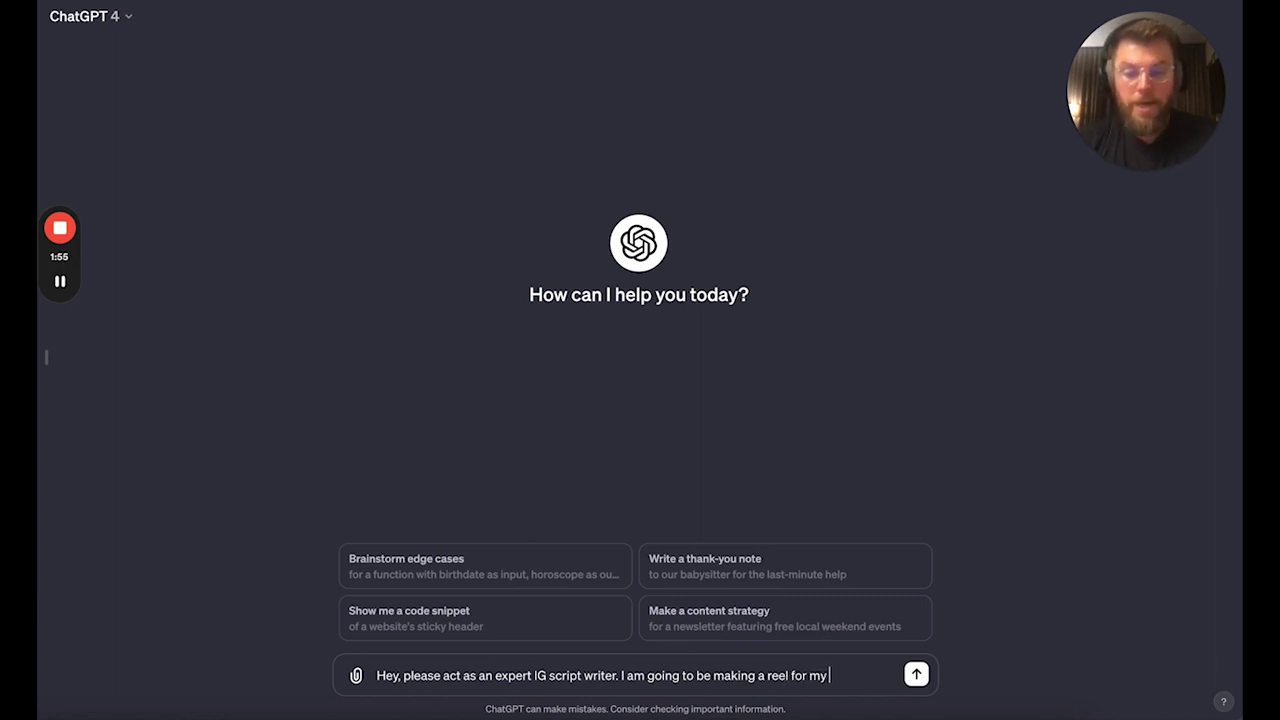
pyautogui.write('business')
pyautogui.press('Return')
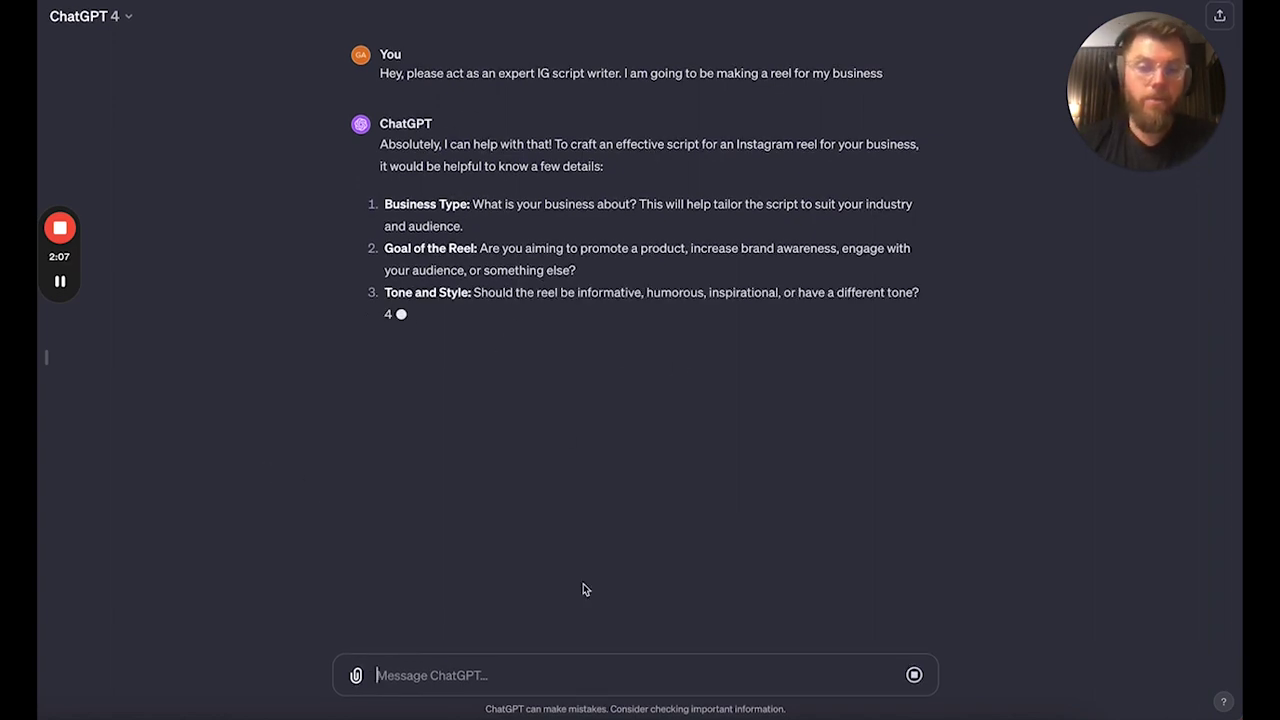
# - Start a reply reading 'I have this draft:' and paste in the reel script draft
pyautogui.click(501, 677)
pyautogui.write('I wou')
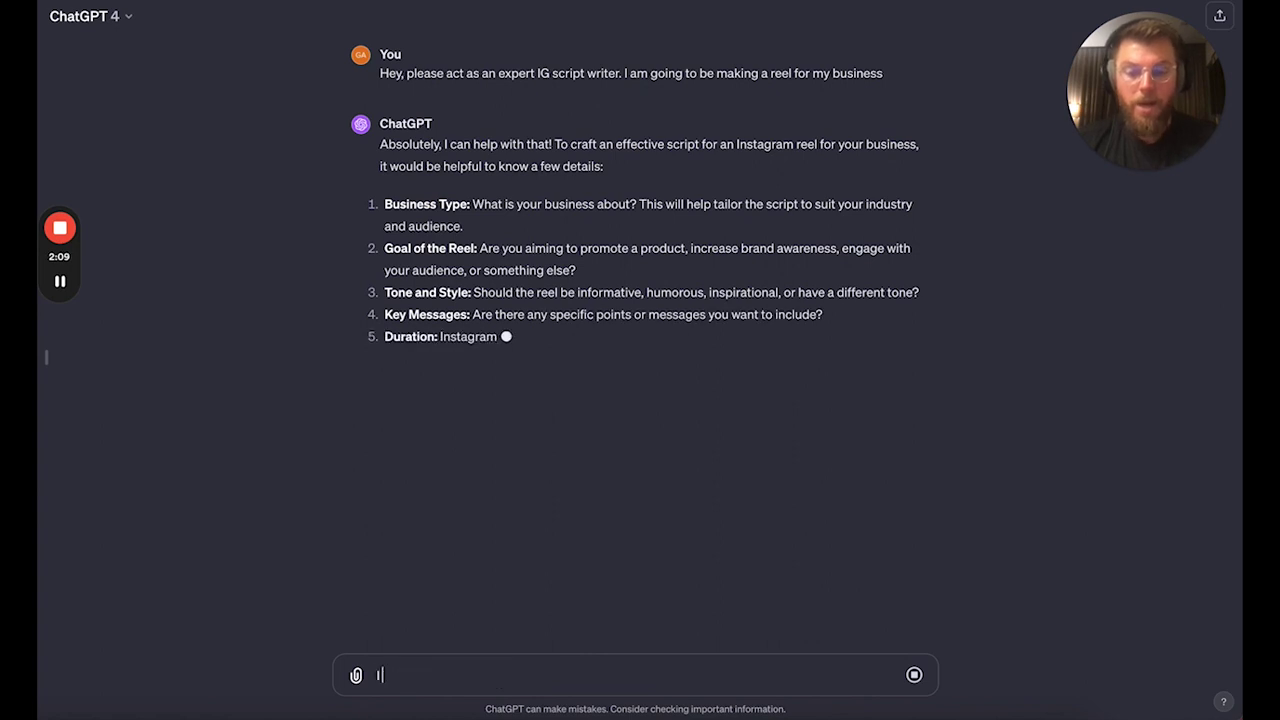
pyautogui.press('BackSpace')
pyautogui.press('BackSpace')
pyautogui.press('BackSpace')
pyautogui.write('h')
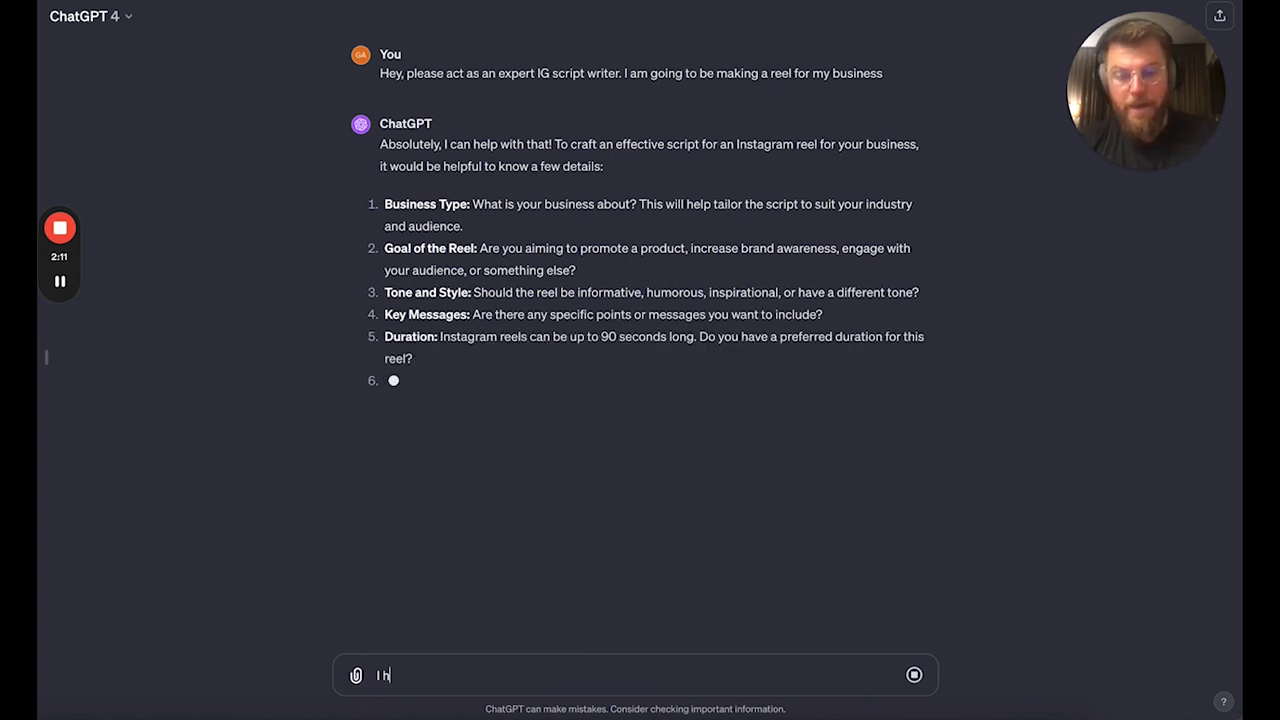
pyautogui.write('ave this ')
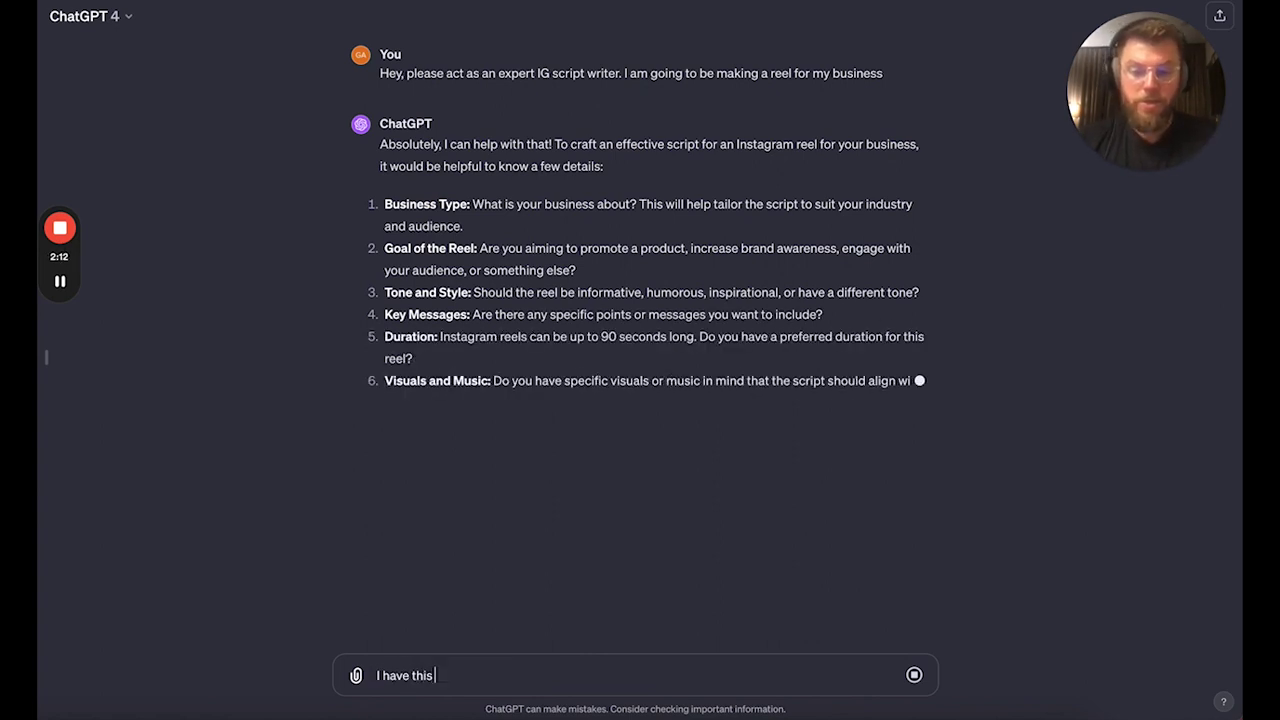
pyautogui.write('draft:')
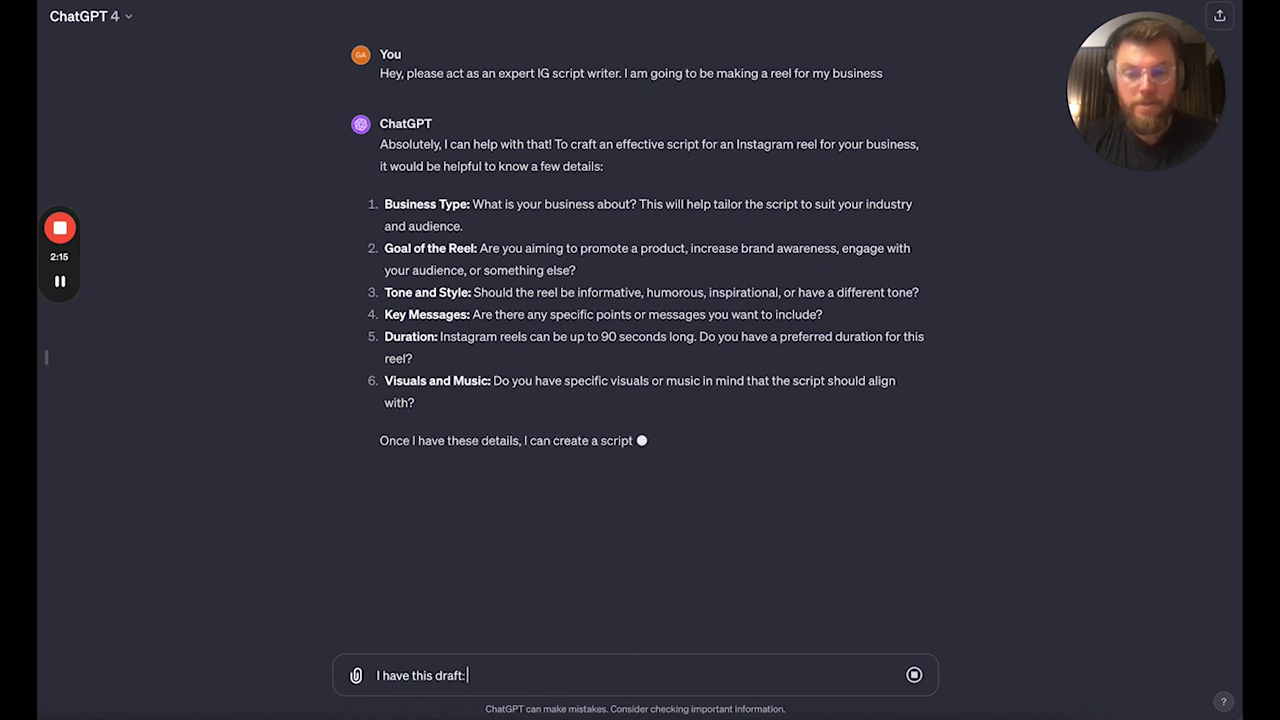
pyautogui.write("I would like to make a bit content on helping people understand how we can use Chachi PT to help them right Instagram Scripps. I'm going to explain to them that I talk to my phone and I record a note and then what I do is buy them paste it into chat GPT chat GPT I get Chachi PT tol would like to make a bit of content on helping people understand how we can use Chachi PT to help them write Instagram scripts. I'm going to explain to them that I talk to my phone and I record a note and then what I do is I don't paste it into chat GPT and then I'll get Chachi PT to refine it for me in various methods. I also use the knowledge of experts to help tweak and refine the script and help also What else do I wanna do and help or so make sure it's applicable to my specific niche which is coaching okay")
# - Add 'what do you think of this?' right after the word draft
pyautogui.scroll(1, 490, 678)
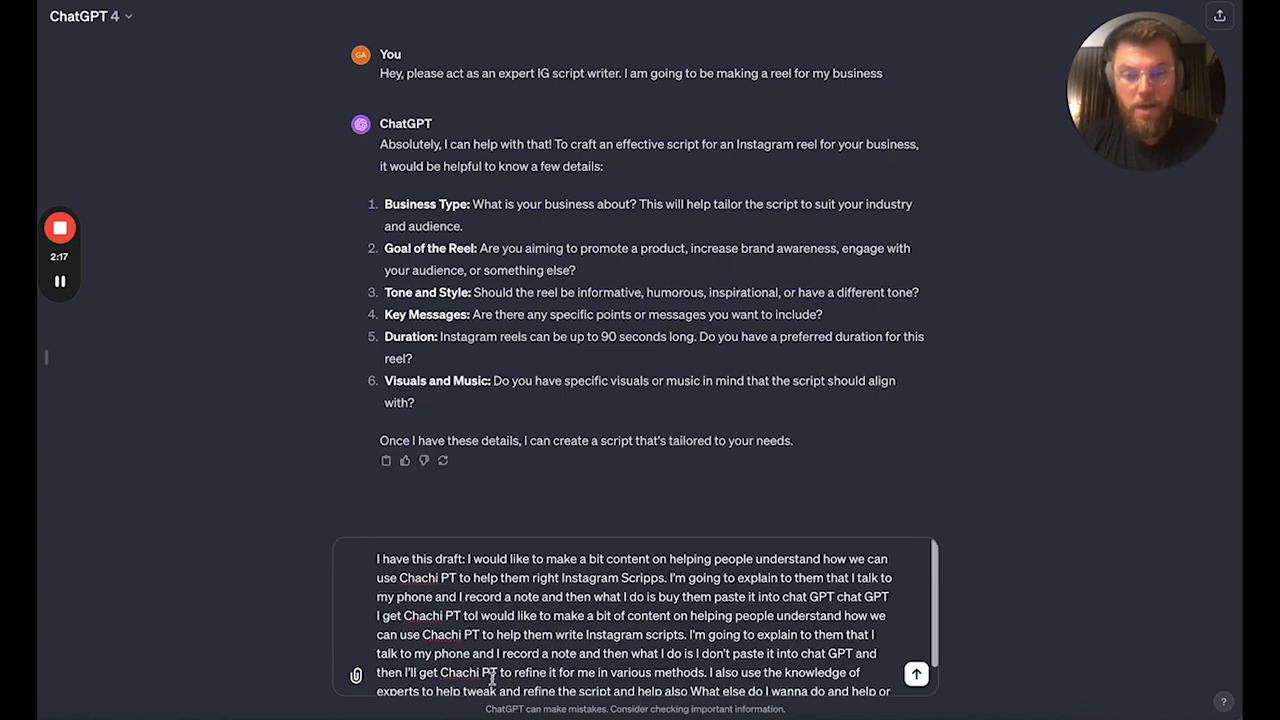
pyautogui.click(462, 558)
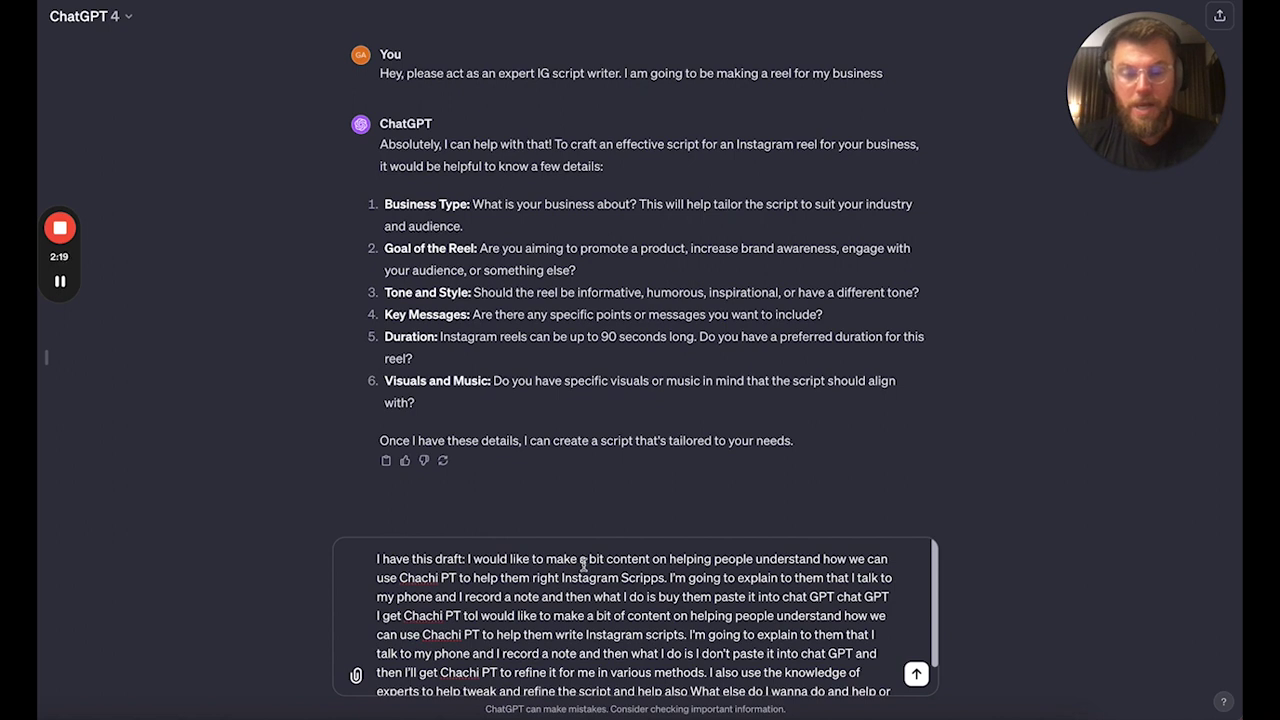
pyautogui.write(':')
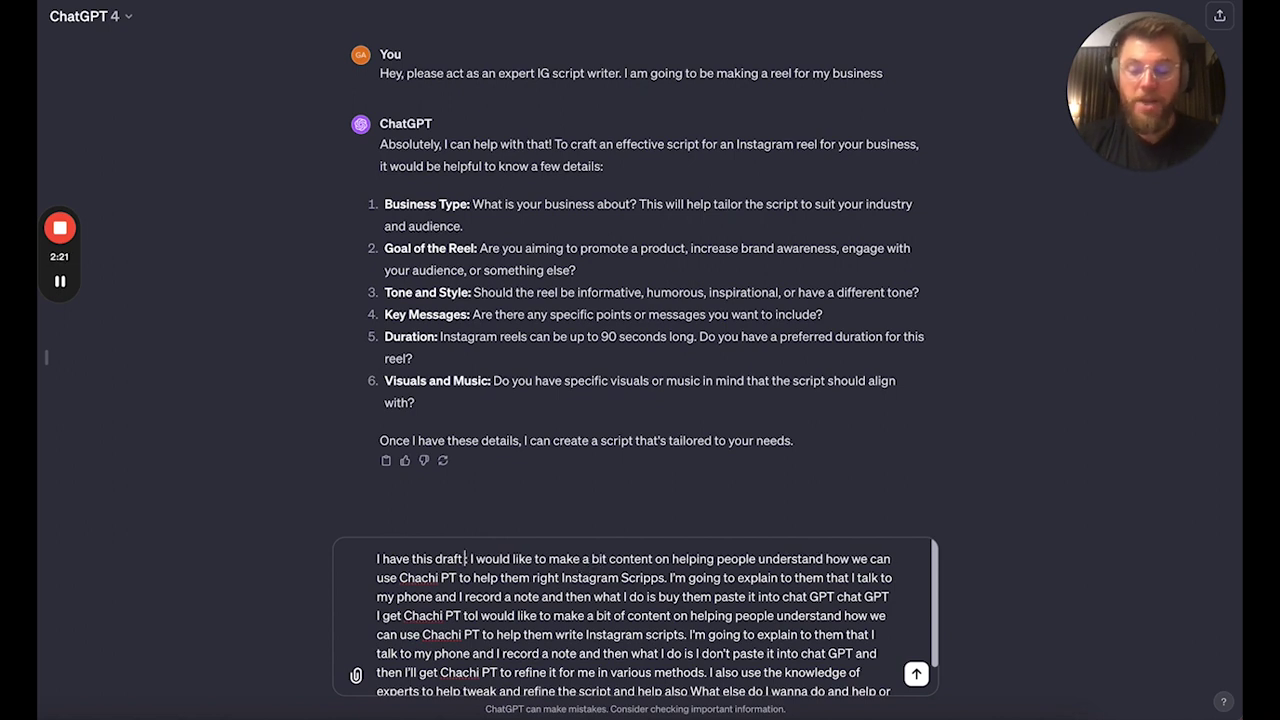
pyautogui.write('w')
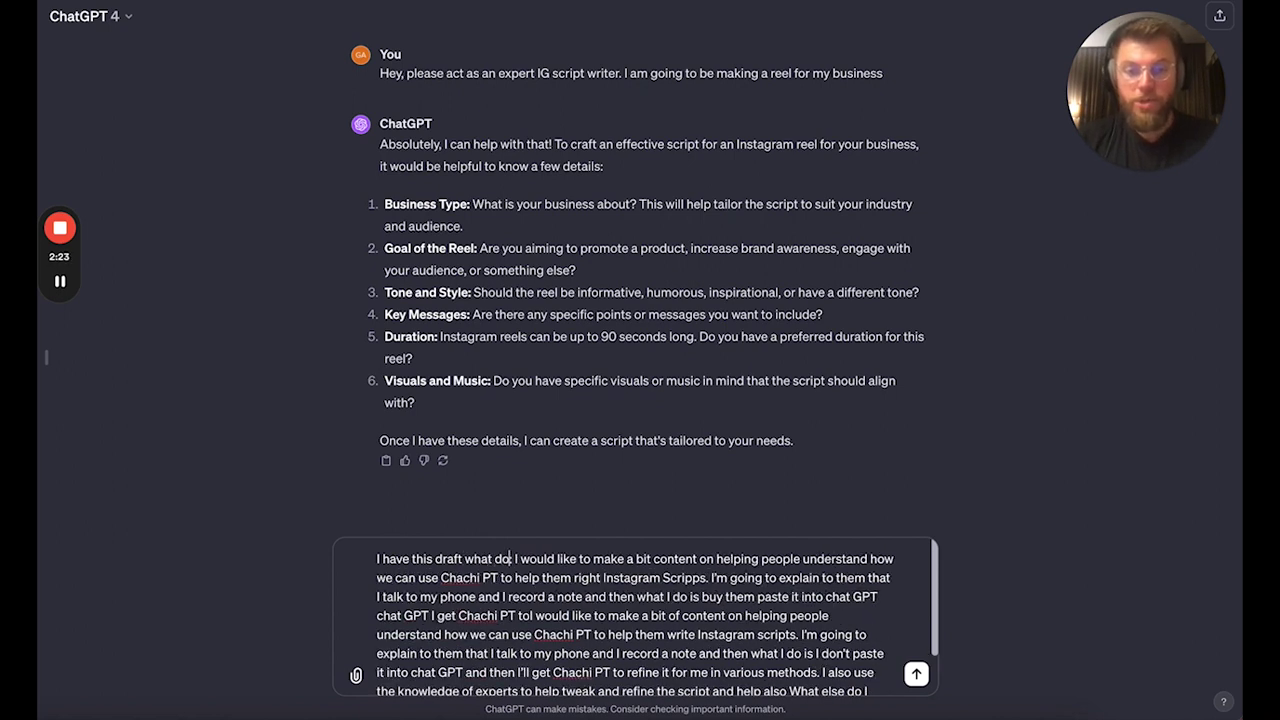
pyautogui.write('hat do you think og th')
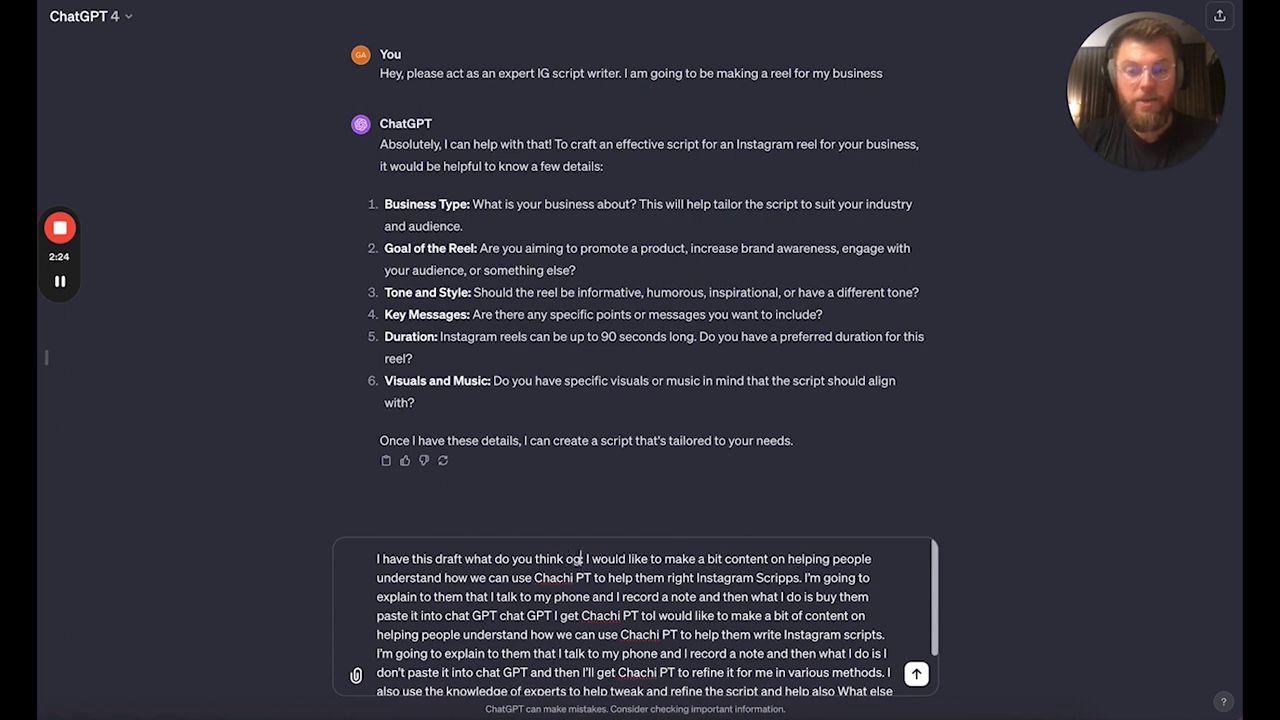
pyautogui.press('BackSpace')
pyautogui.press('BackSpace')
pyautogui.press('BackSpace')
pyautogui.press('BackSpace')
pyautogui.write('f this')
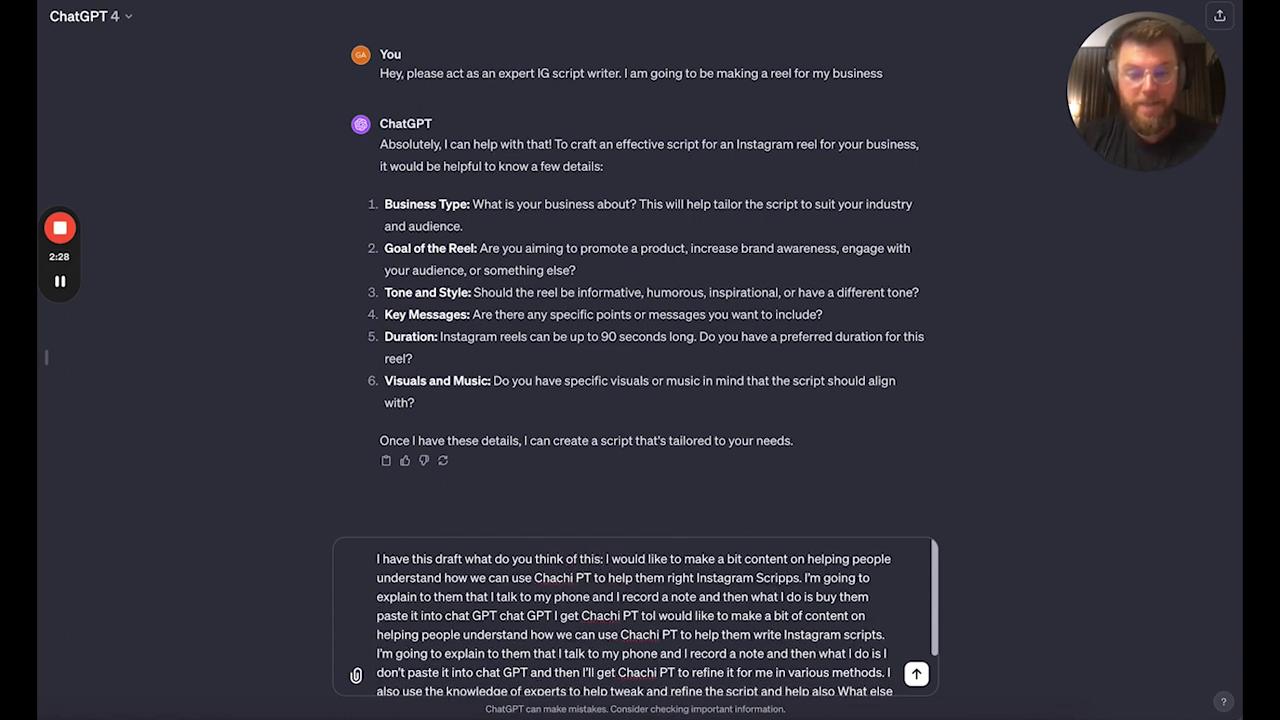
pyautogui.write('?')
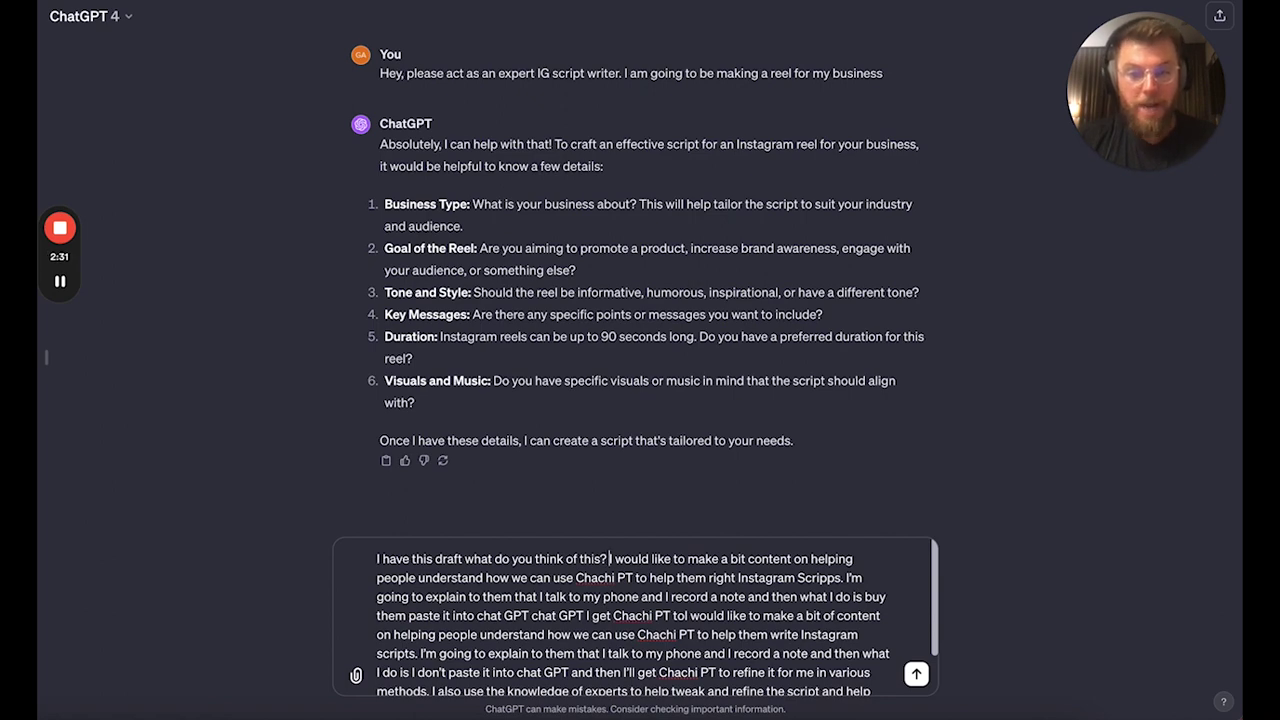
# - Send the draft and read ChatGPT's streaming suggestions up to the Call to Action point
pyautogui.press('Return')
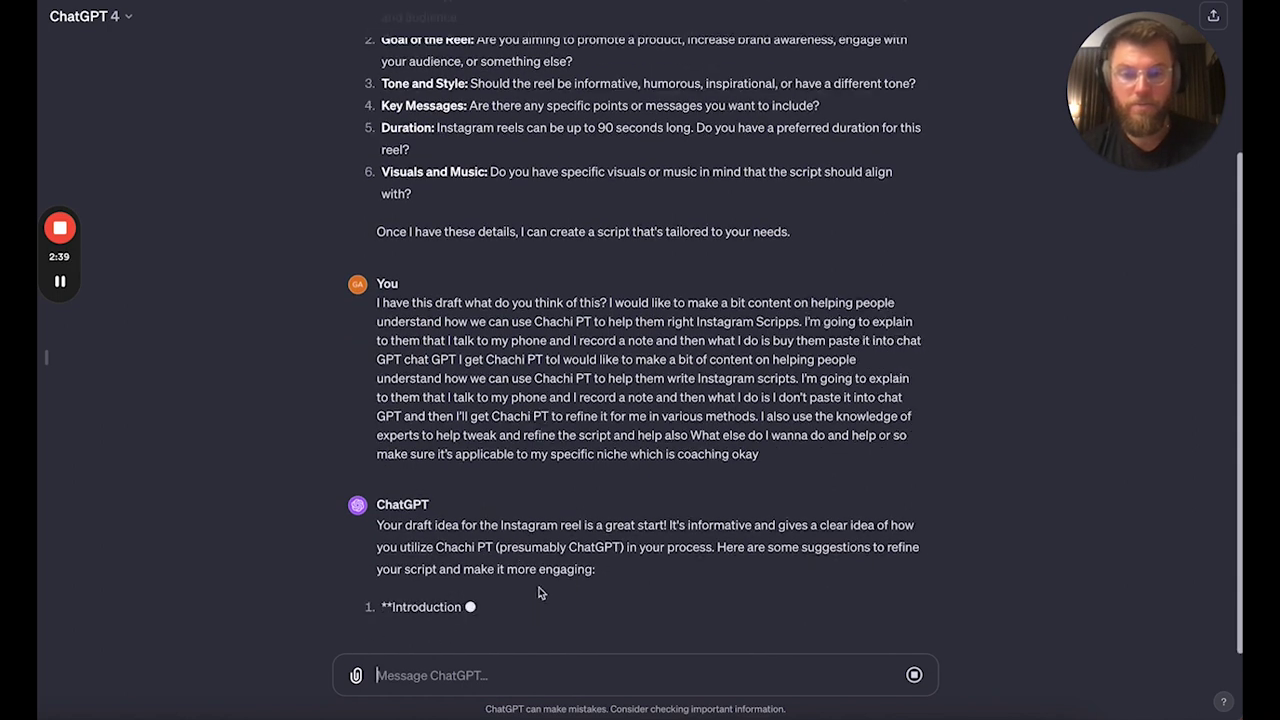
pyautogui.moveTo(436, 547); pyautogui.dragTo(620, 552)
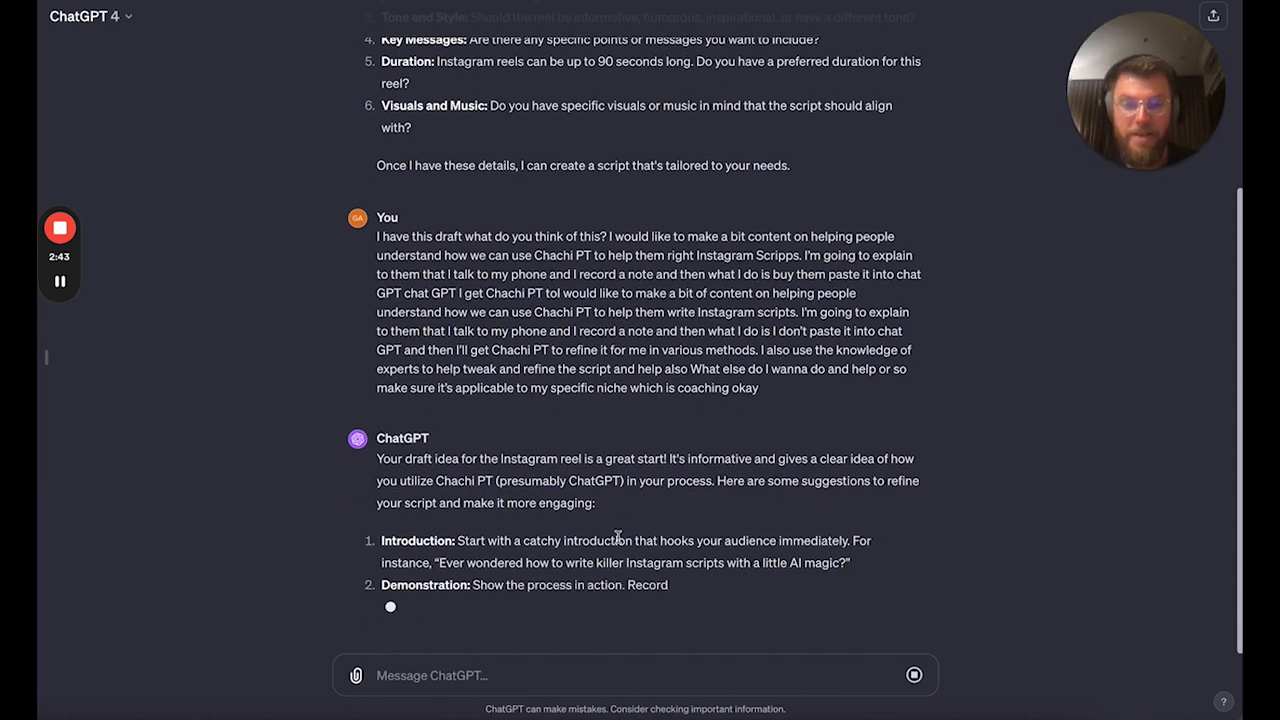
pyautogui.scroll(2, 615, 486)
pyautogui.scroll(-2, 615, 487)
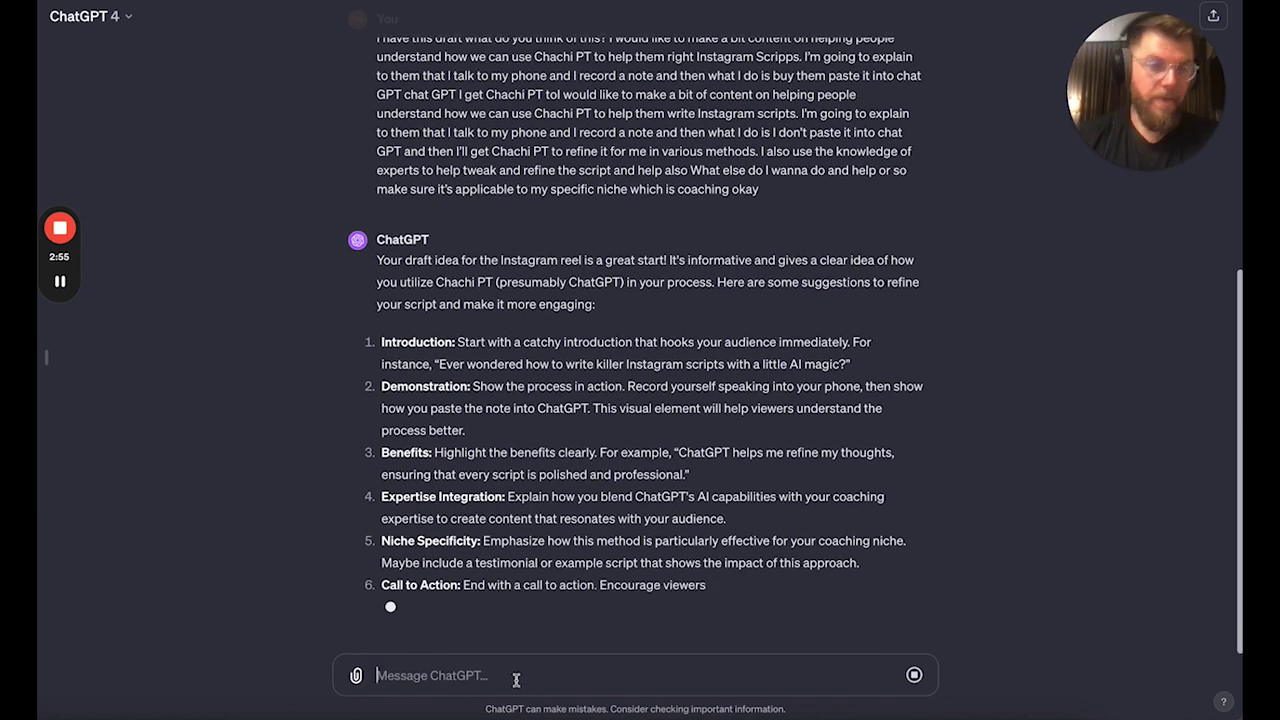
# - Type the follow-up 'Great! I would like you create three options/directions to take this script'
pyautogui.write('I')
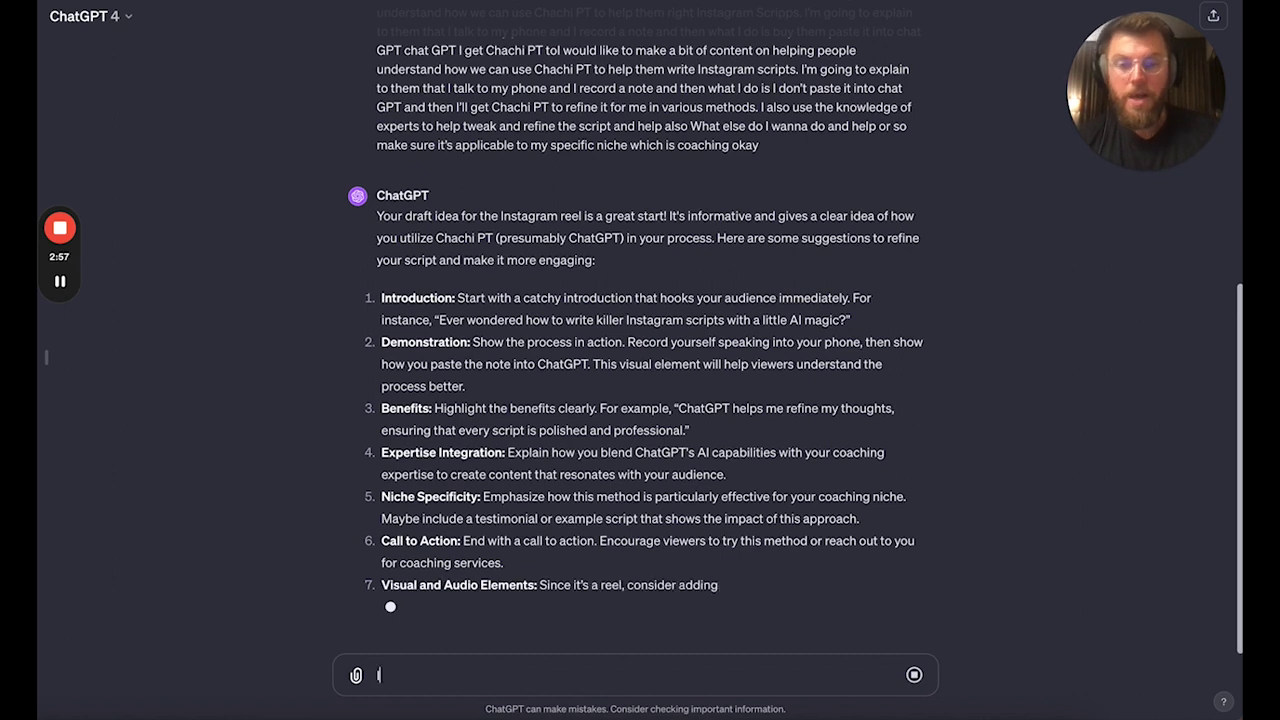
pyautogui.press('BackSpace')
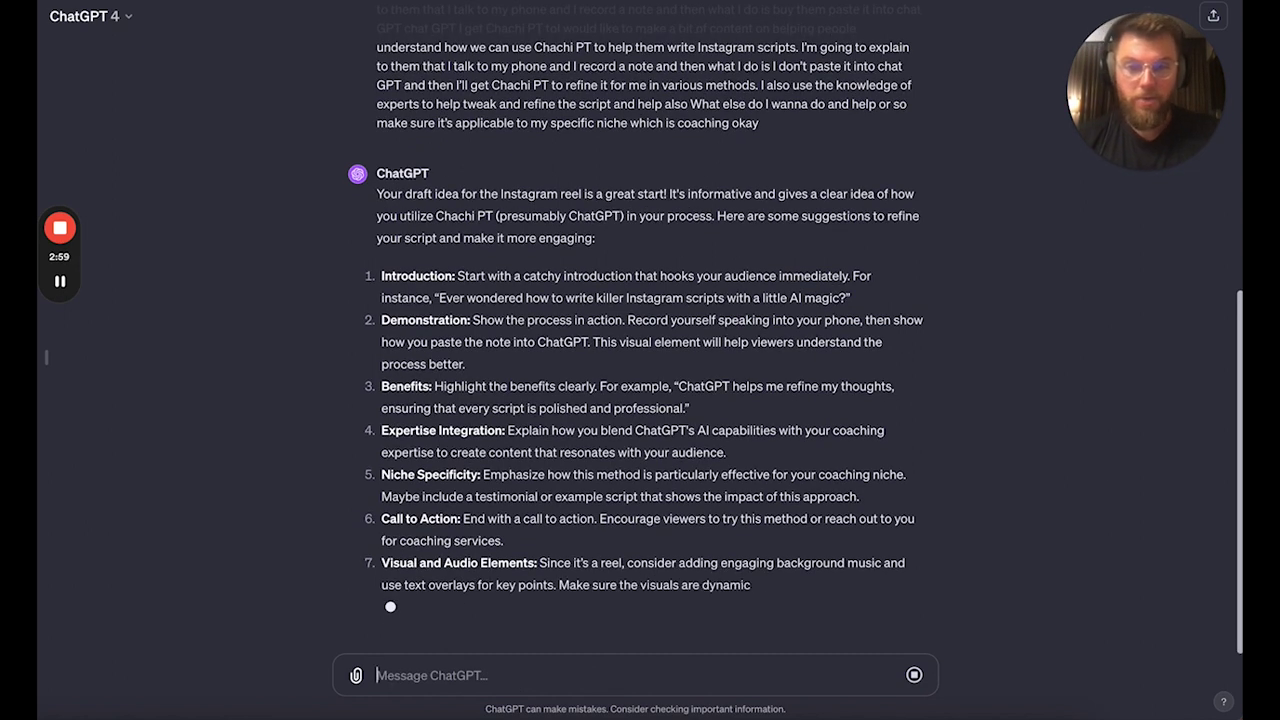
pyautogui.write('Great')
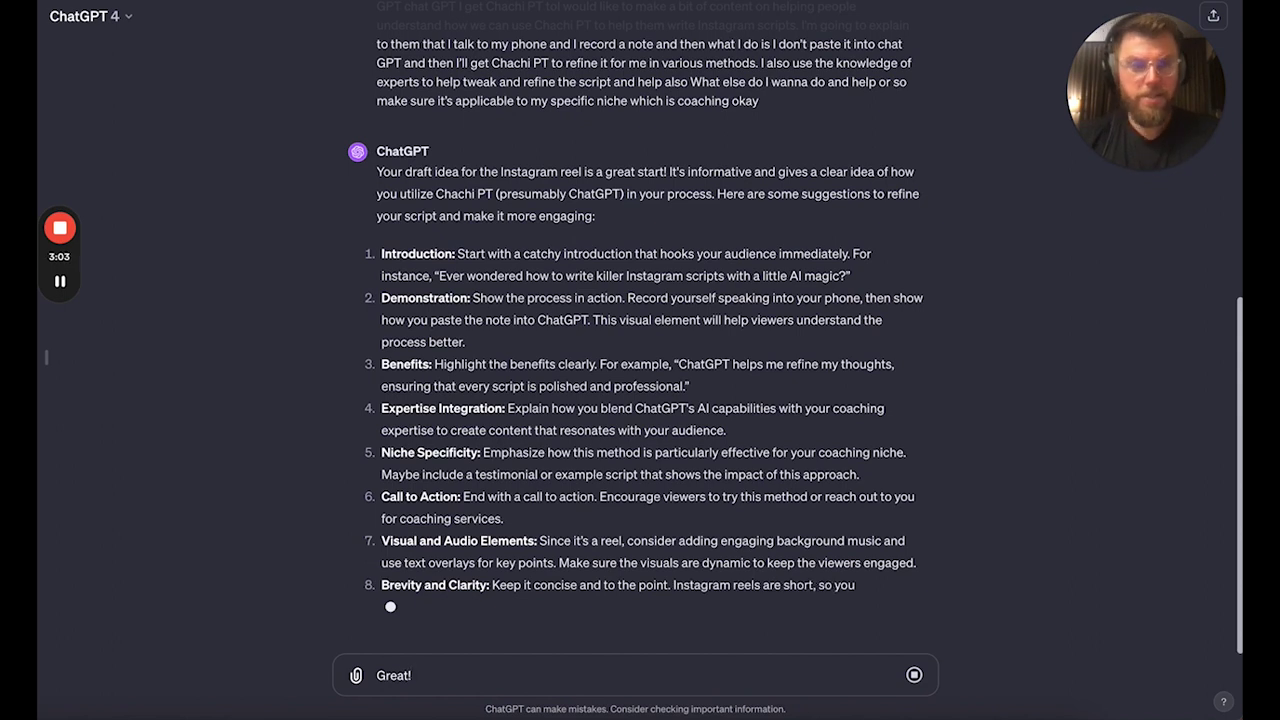
pyautogui.write('! I wo')
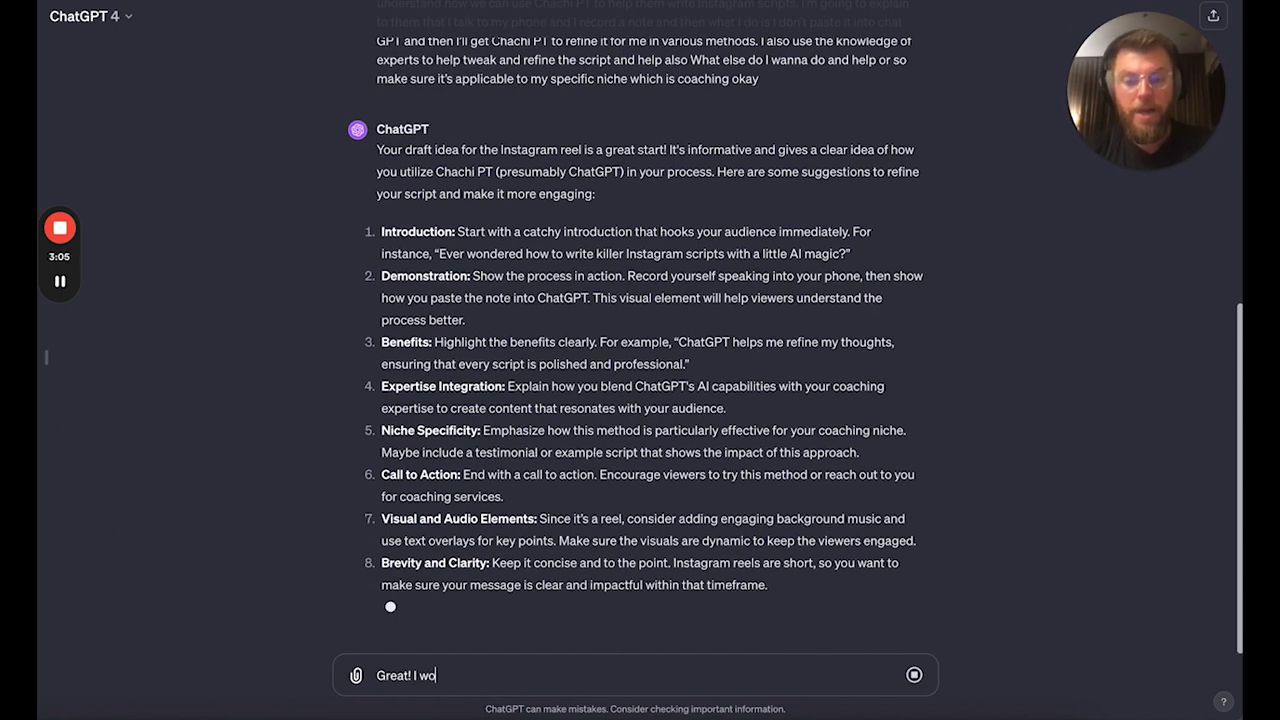
pyautogui.write('uld like you')
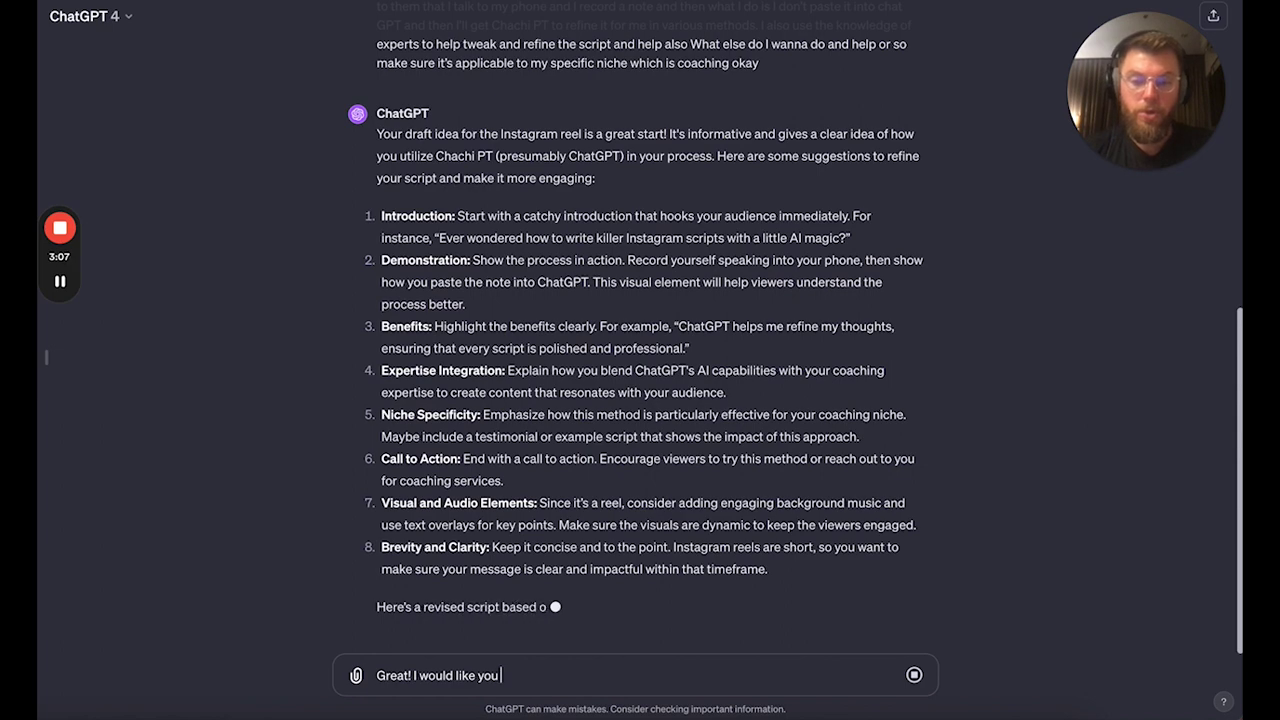
pyautogui.write(' g')
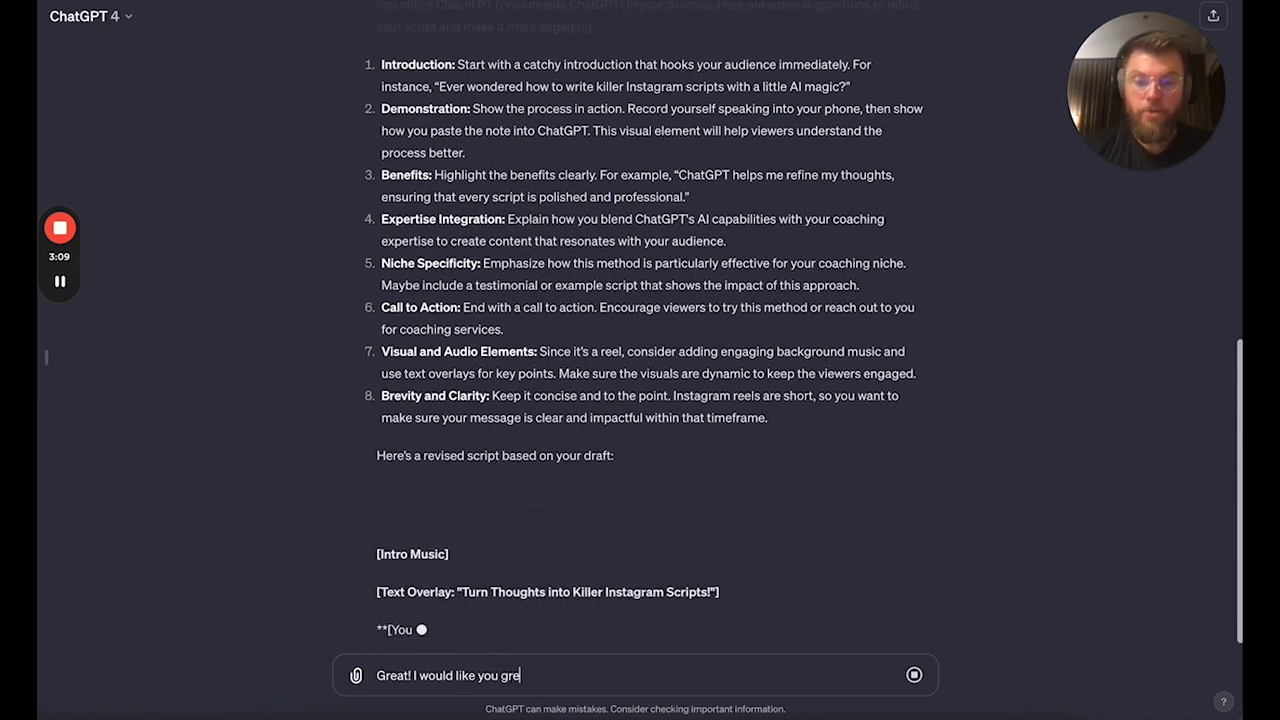
pyautogui.press('BackSpace')
pyautogui.write('create')
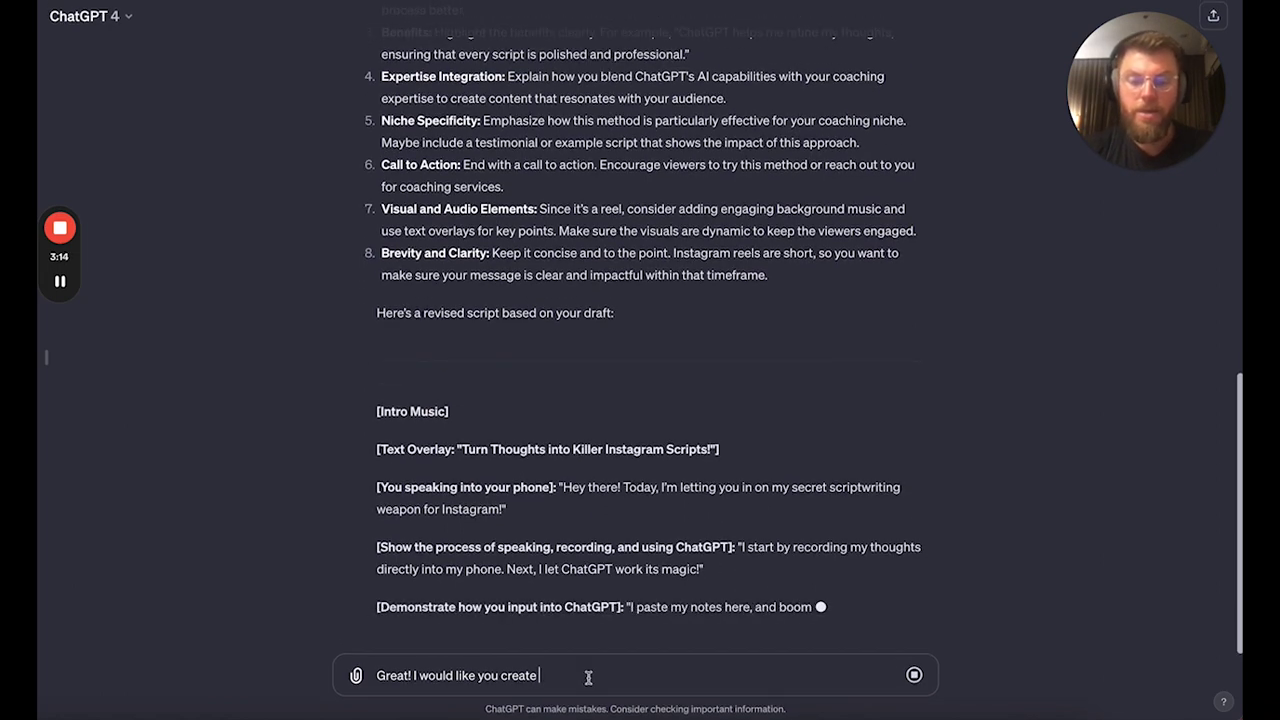
pyautogui.write(' three')
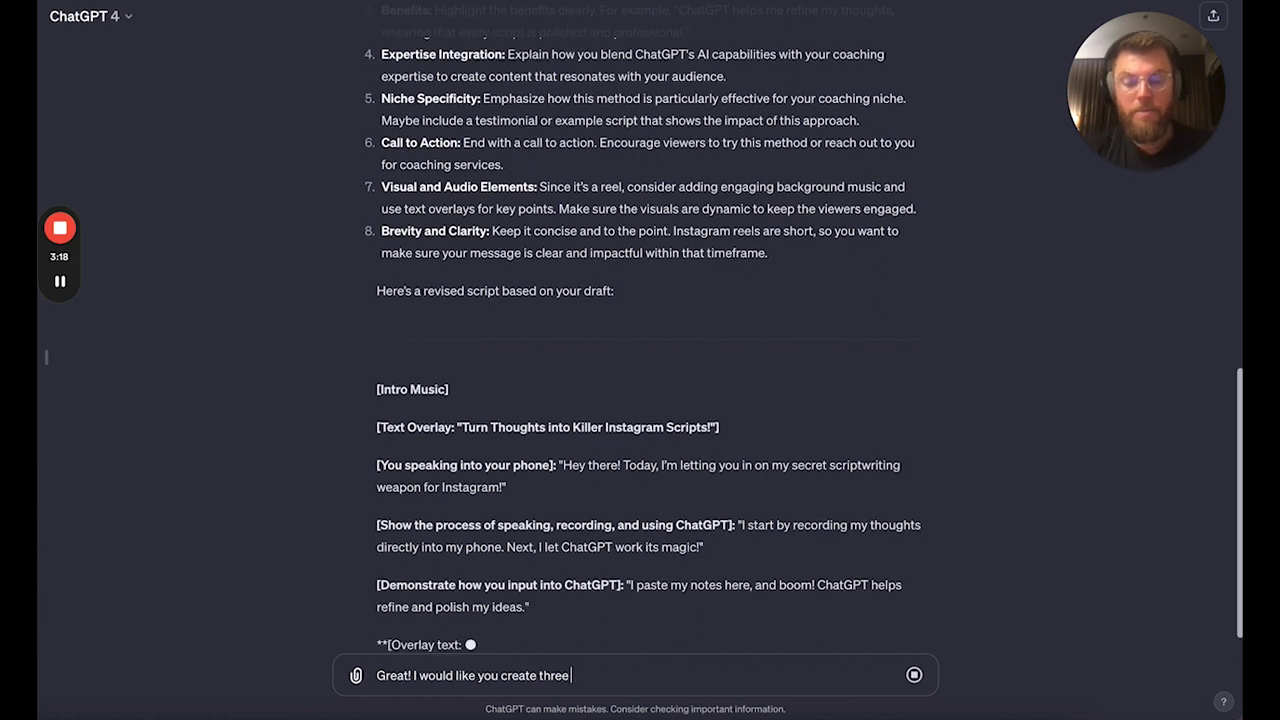
pyautogui.write(' options')
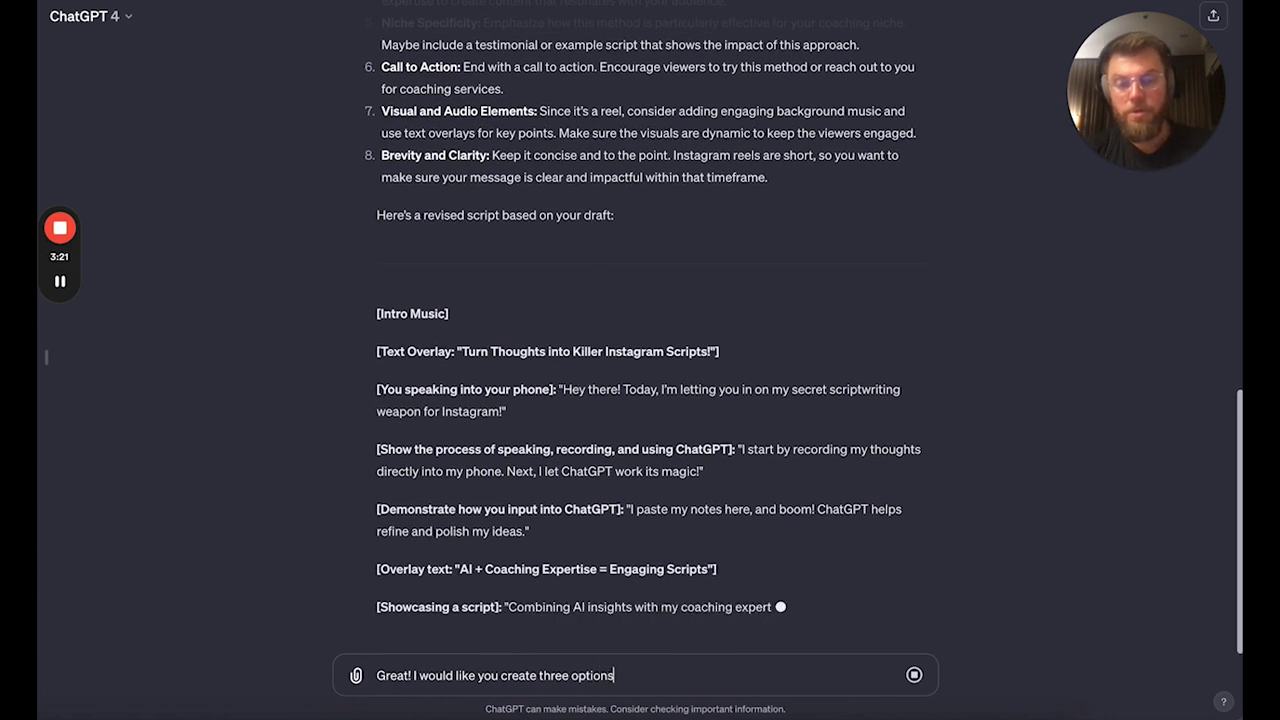
pyautogui.write(' for this s')
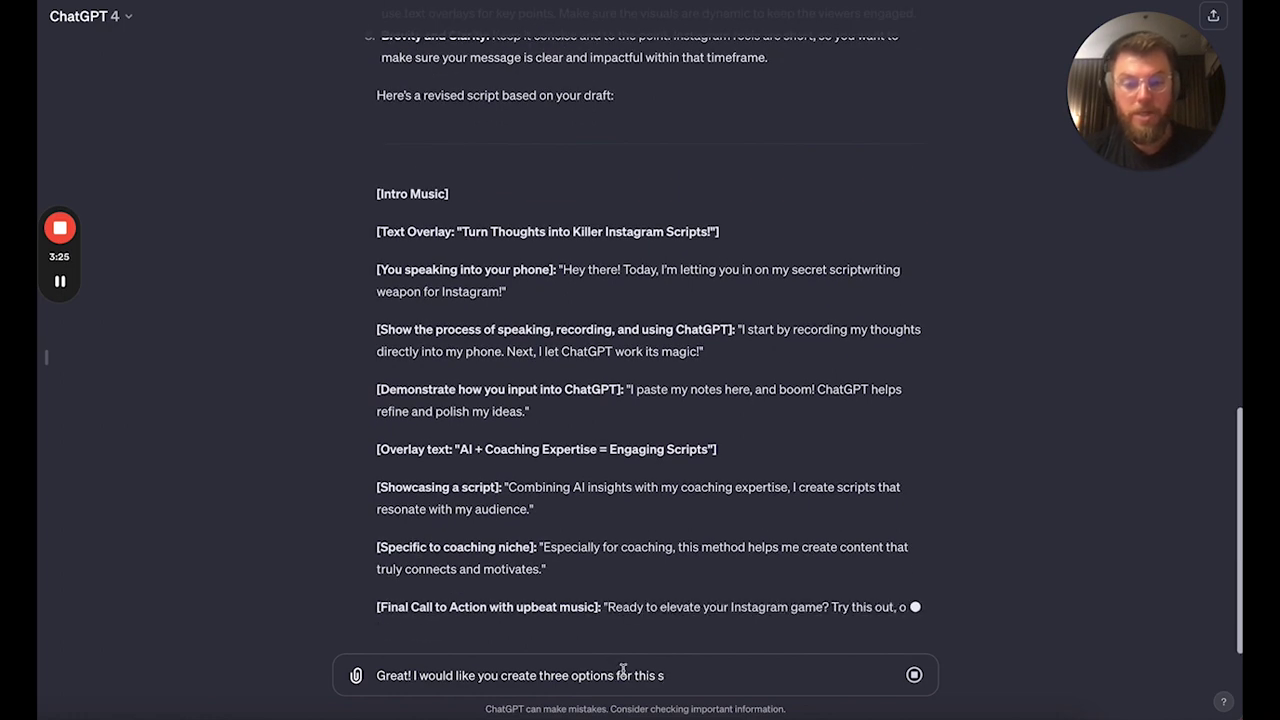
pyautogui.write('directions to ')
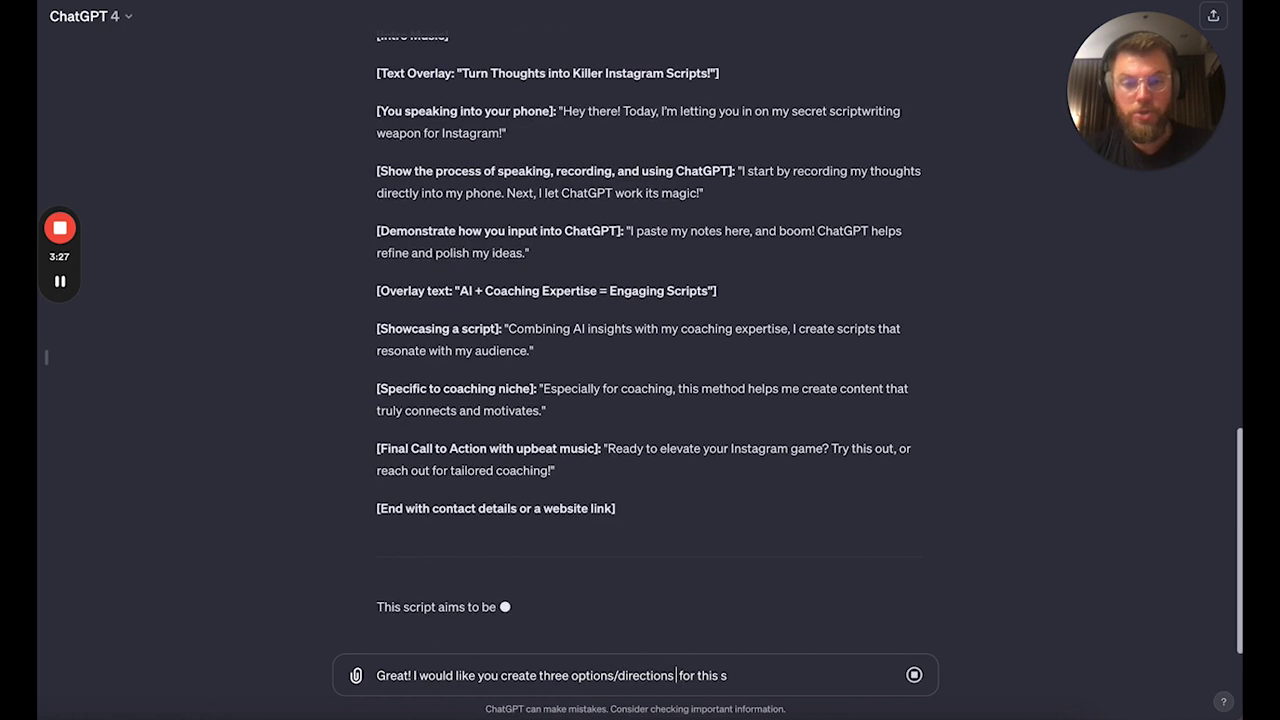
pyautogui.write('take this ')
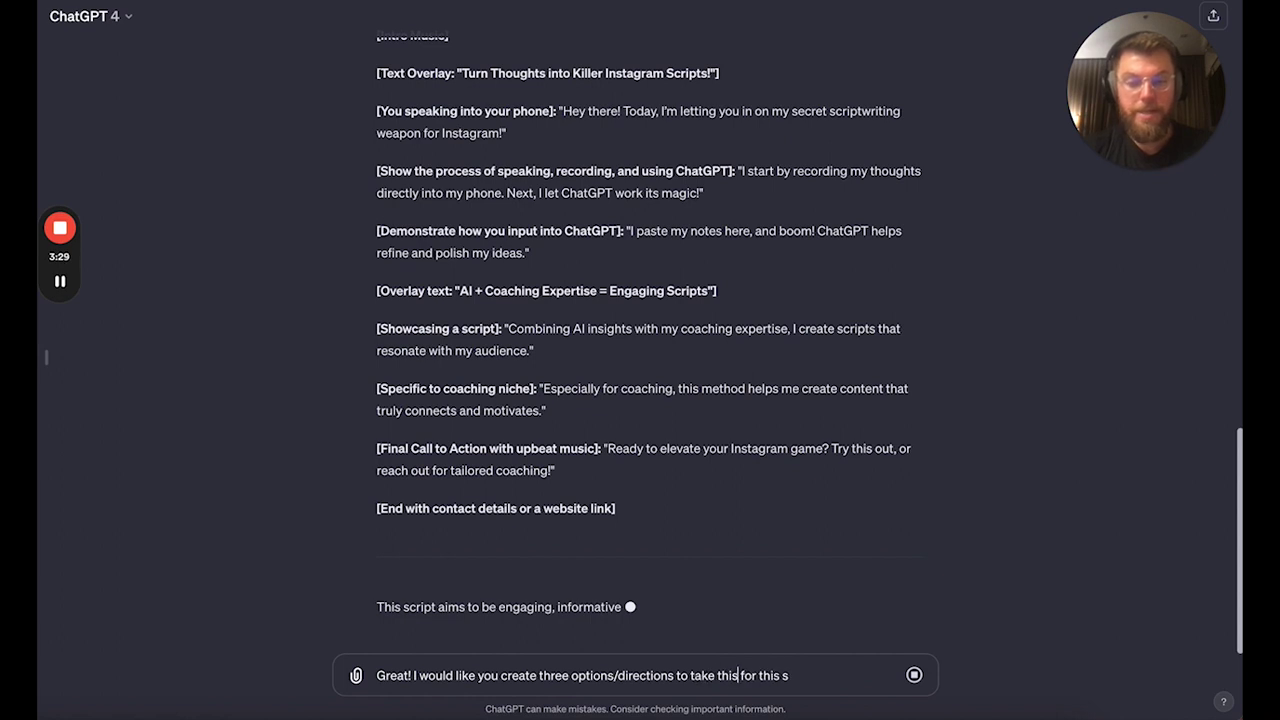
pyautogui.write('script')
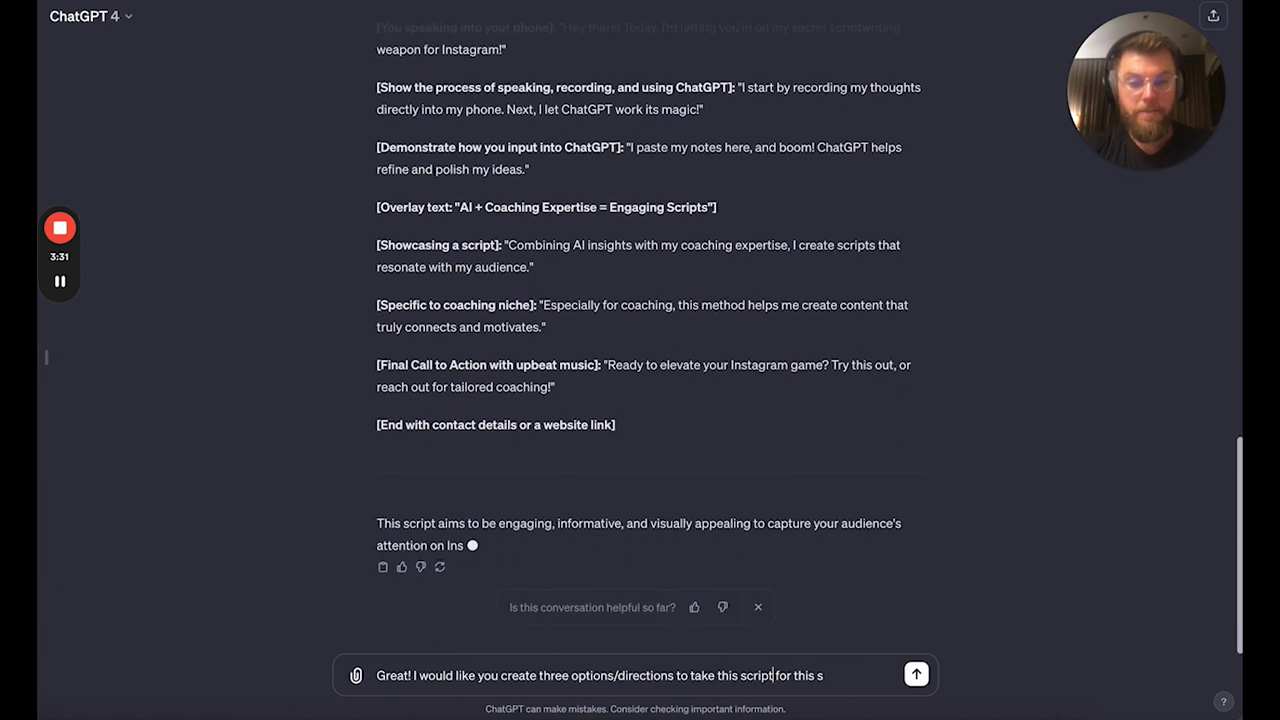
# - Remove 'for this s', request one version per three named creators' styles, and send
pyautogui.moveTo(772, 675); pyautogui.dragTo(886, 675)
pyautogui.press('BackSpace')
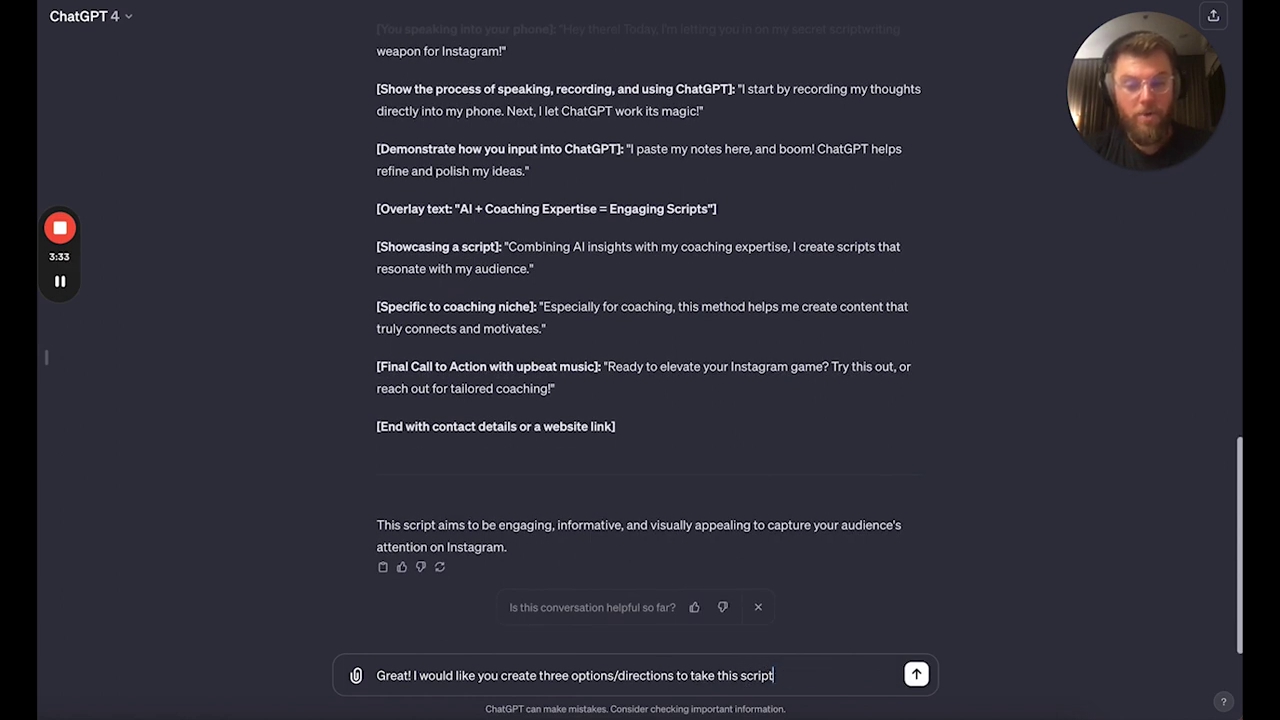
pyautogui.write('. 1 in the styl')
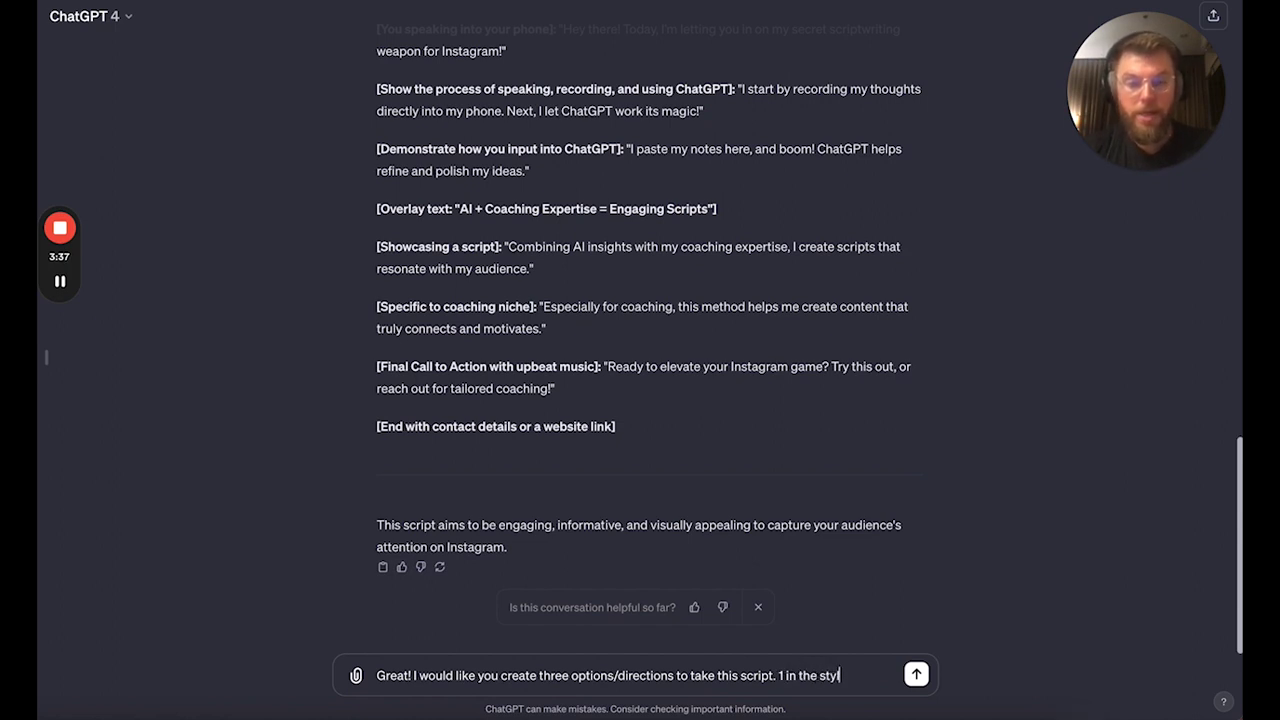
pyautogui.write('e of Alex Hor')
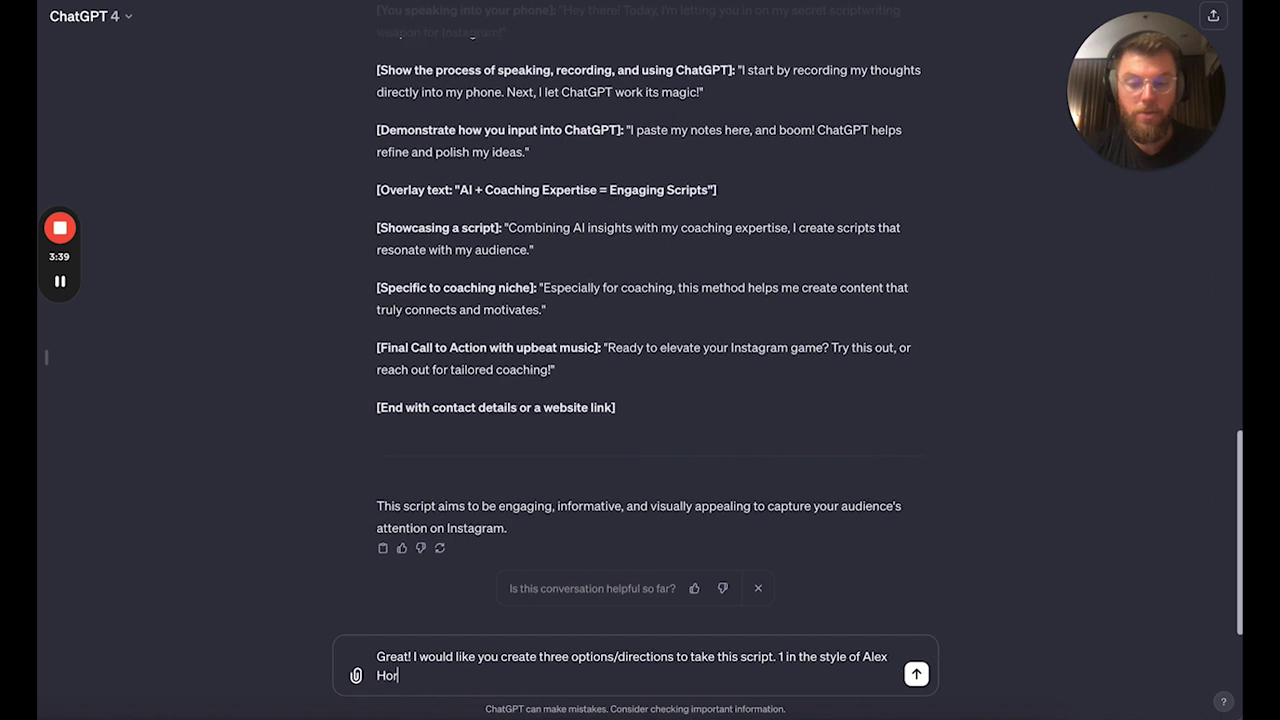
pyautogui.write('mozi. 1')
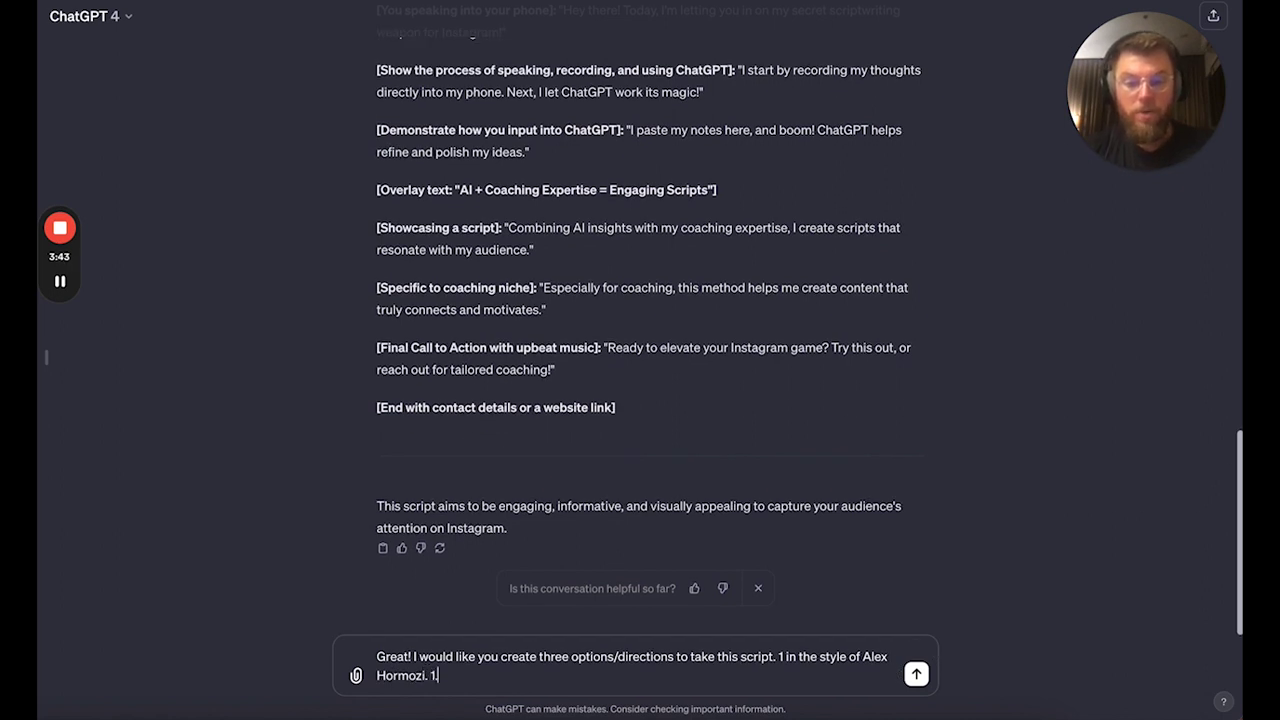
pyautogui.write(' in the st')
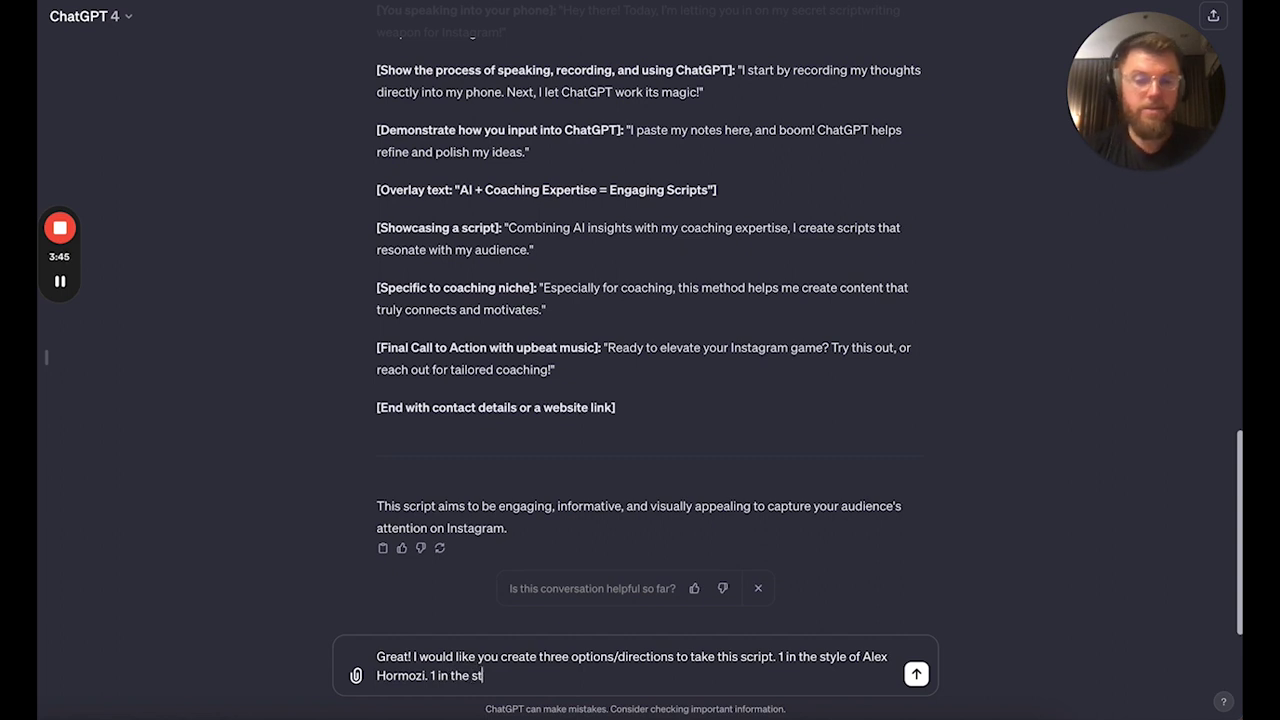
pyautogui.write('yle of')
pyautogui.write(' Im')
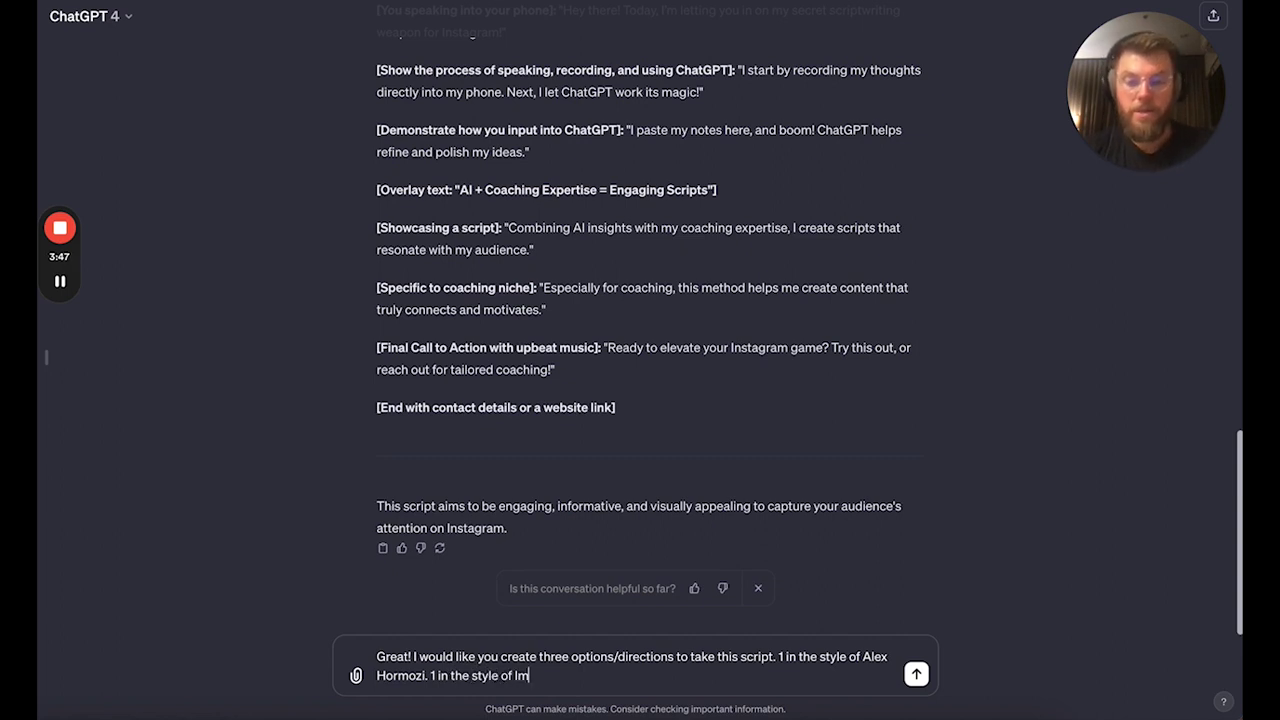
pyautogui.write('an Ga')
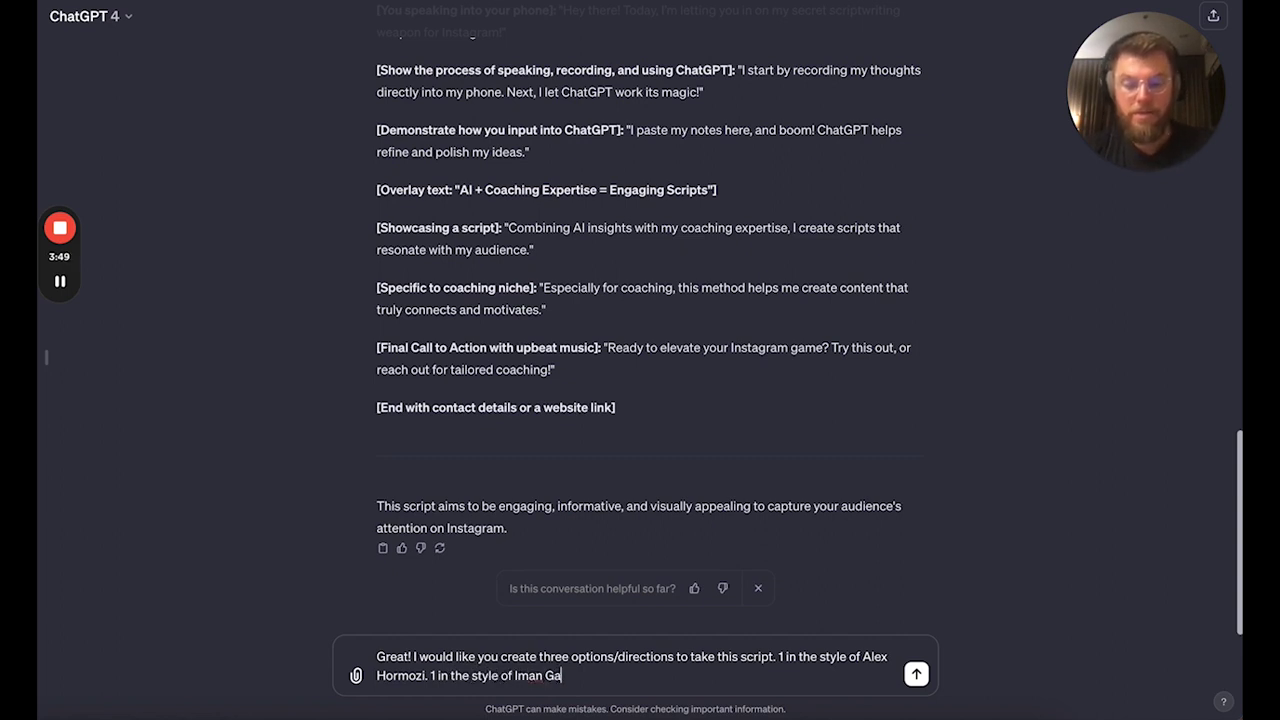
pyautogui.write('dzhi and')
pyautogui.write(' 1 in the s')
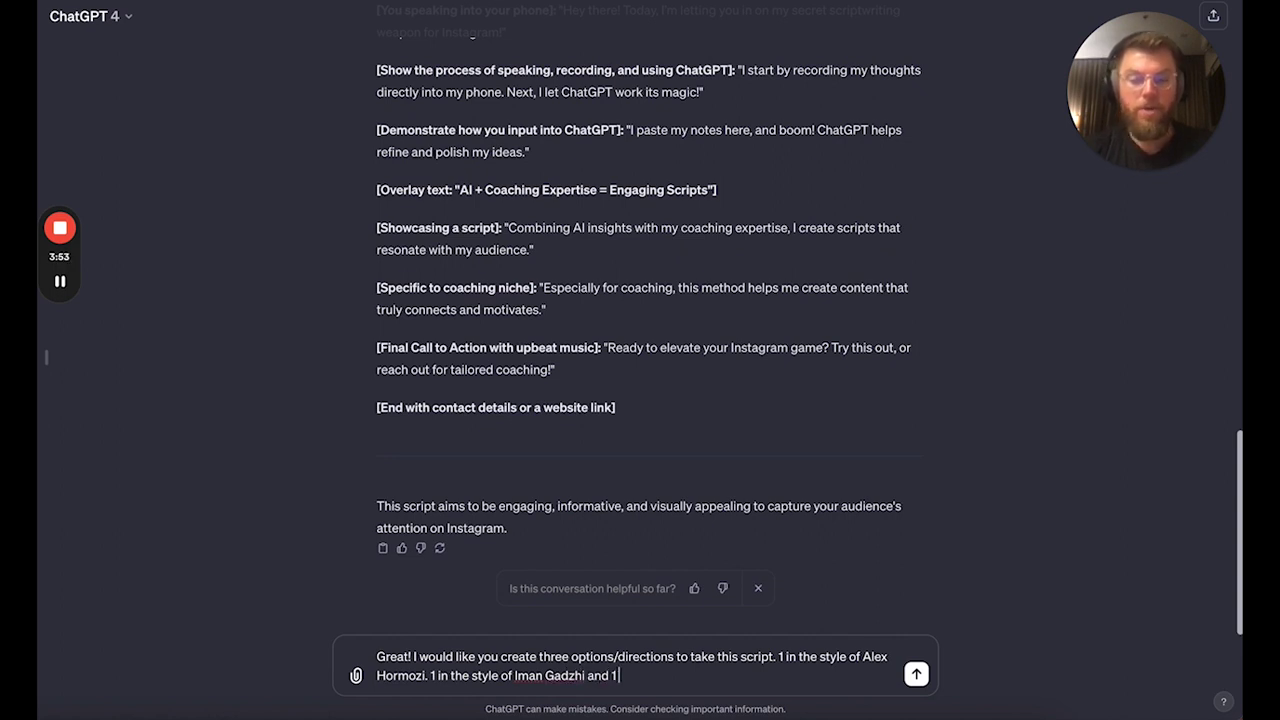
pyautogui.write('tyle ')
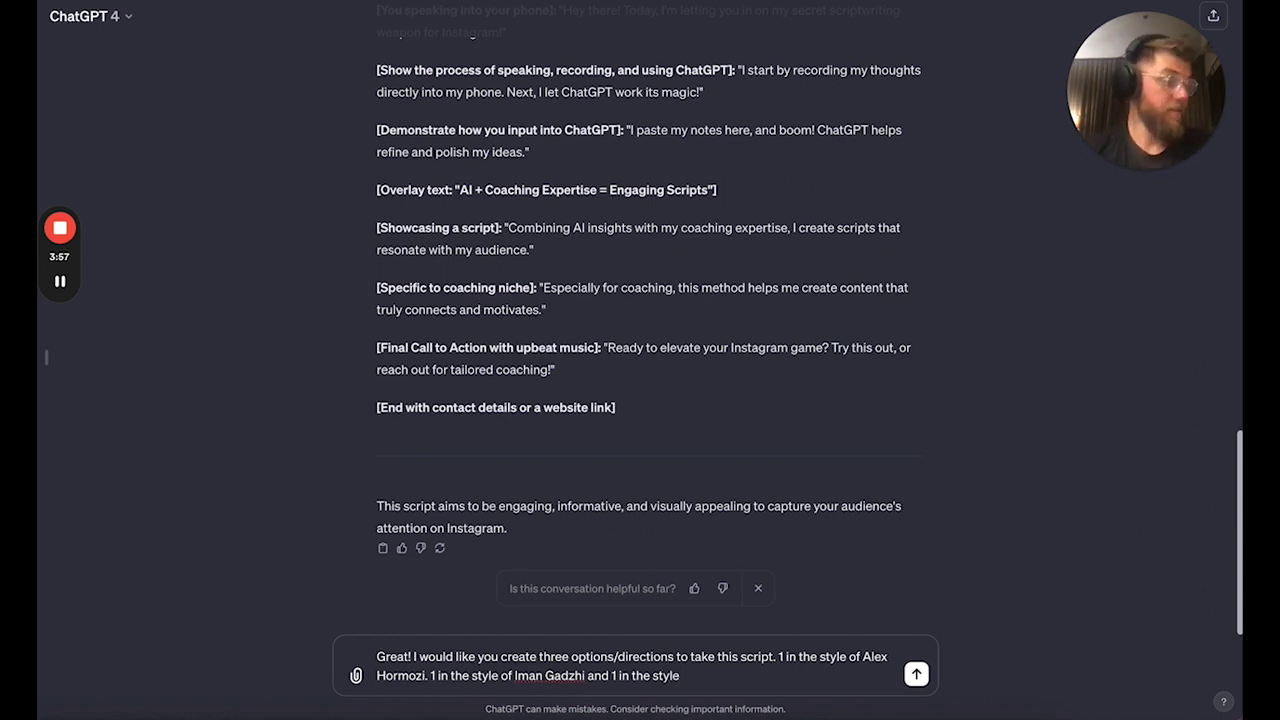
pyautogui.write('Tom Noske')
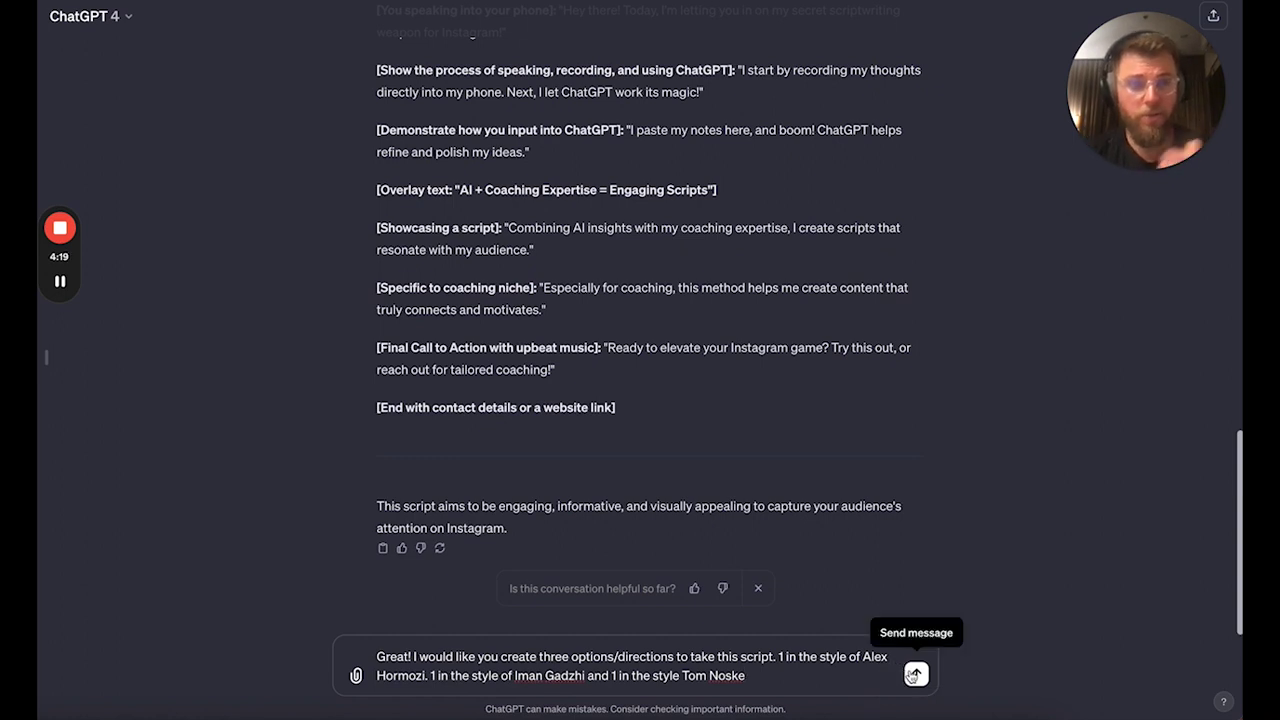
pyautogui.click(914, 675)
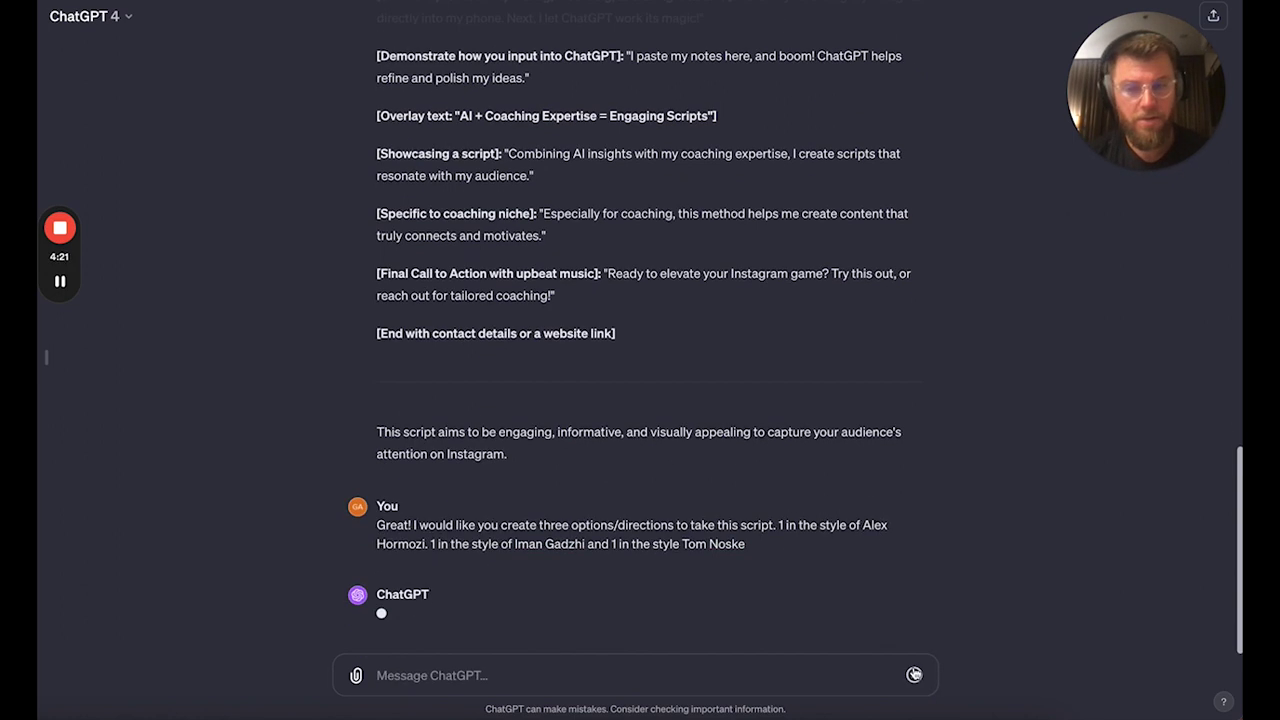
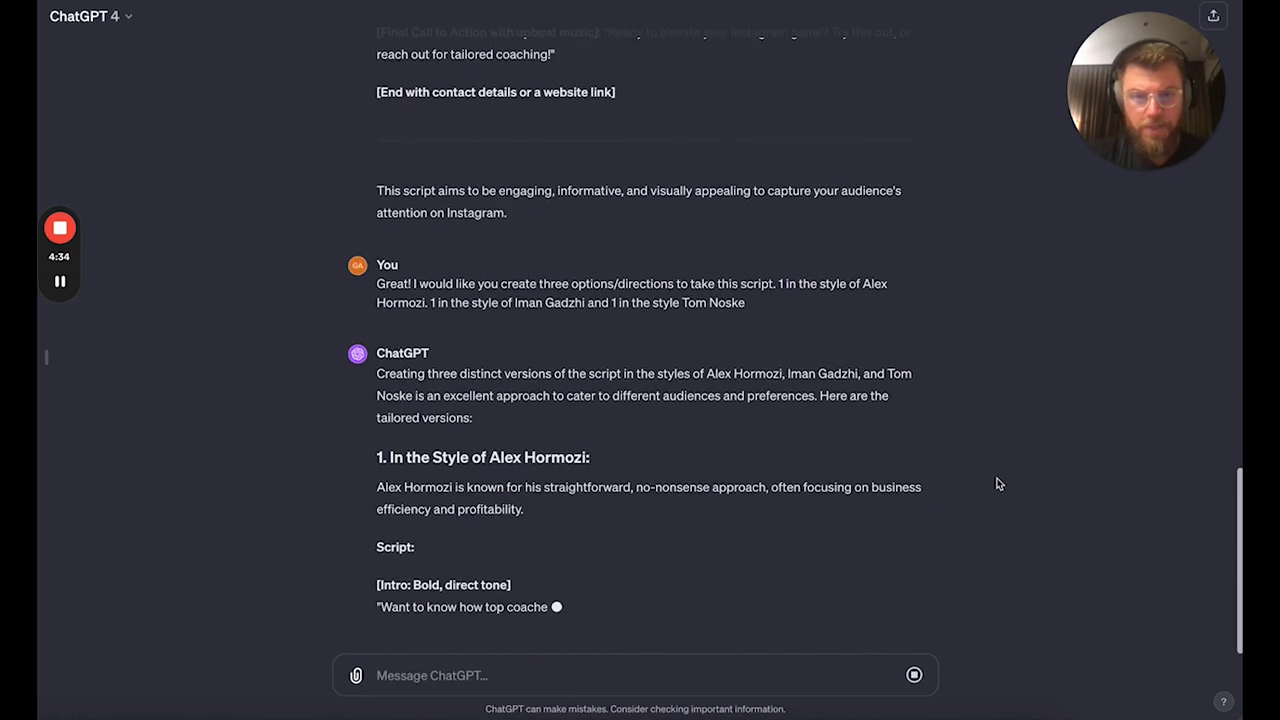
# - Highlight the Alex Hormozi description paragraph in the reply, then deselect it
pyautogui.tripleClick(443, 449)
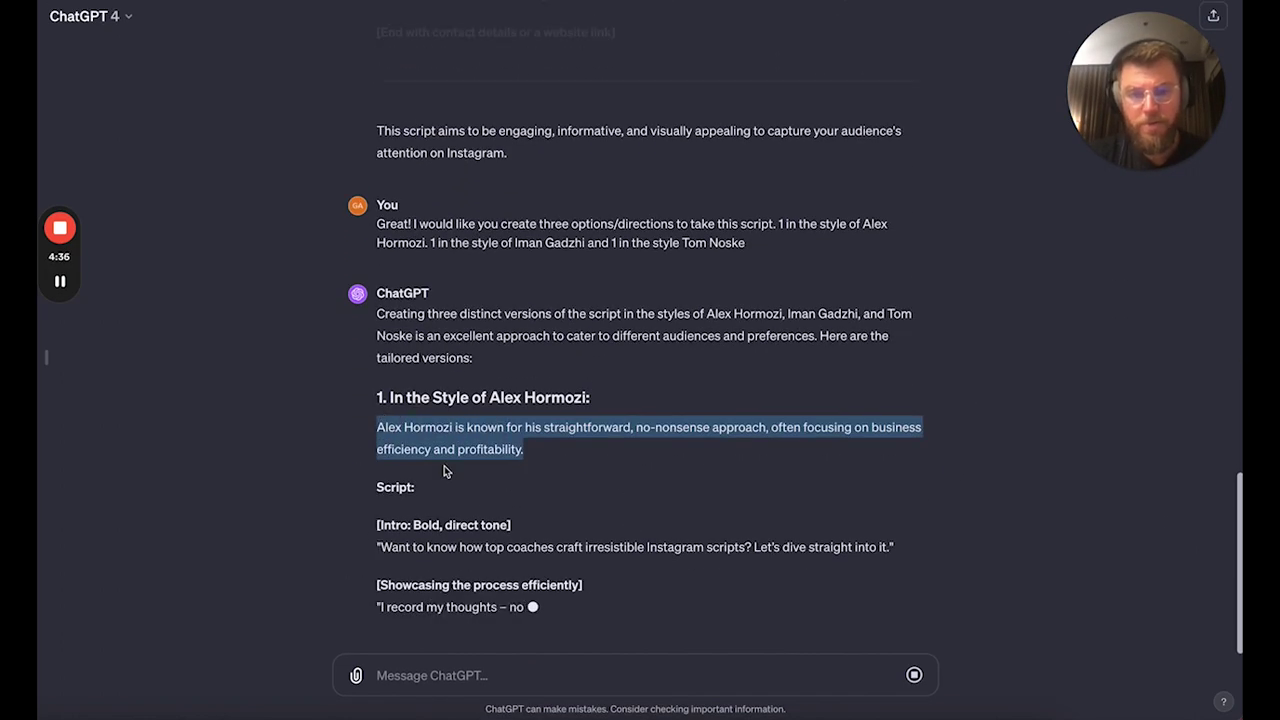
pyautogui.moveTo(376, 293); pyautogui.dragTo(462, 522)
pyautogui.click(462, 522)
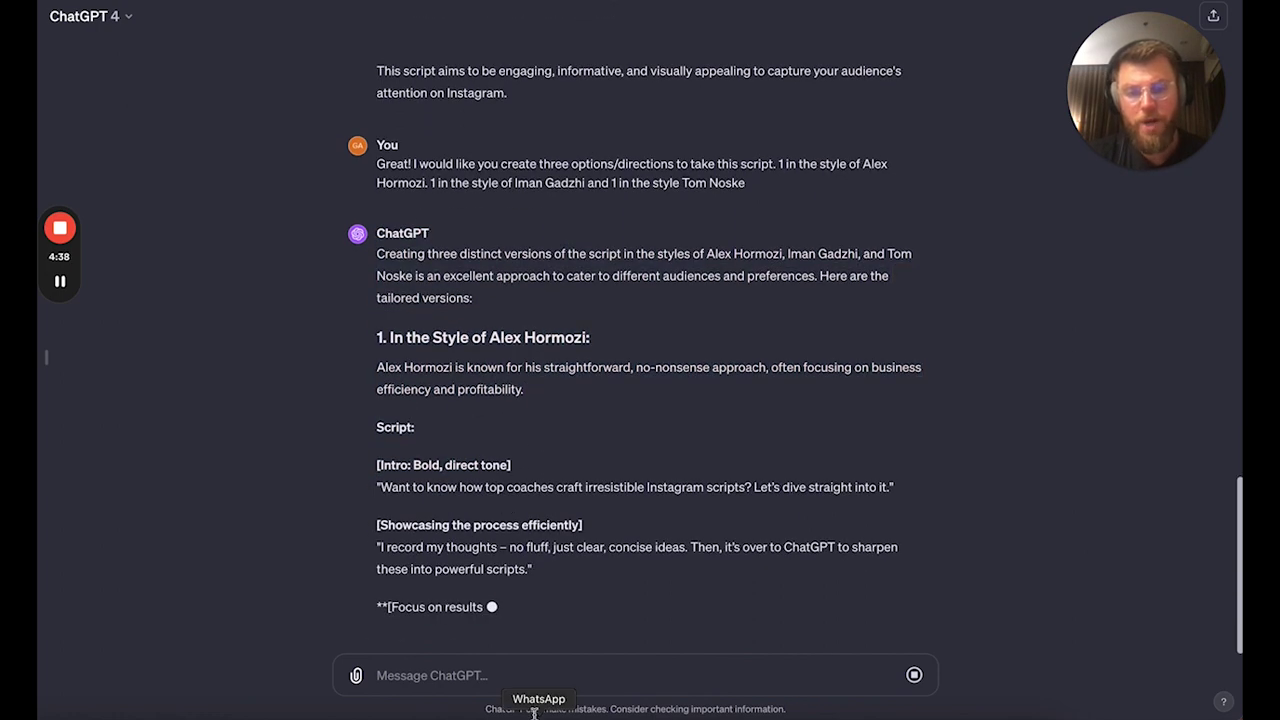
# - Draft 'I don't need visual cues' in the message box without sending while the reply streams
pyautogui.click(522, 686)
pyautogui.write('I don')
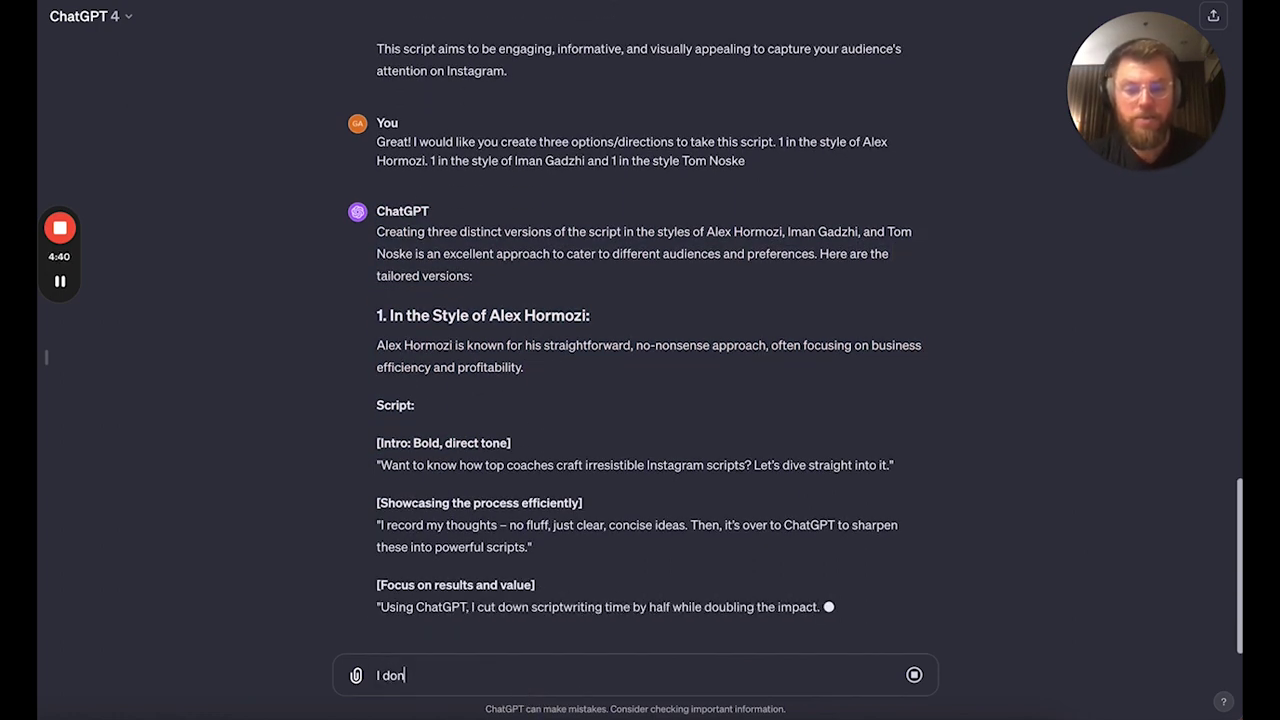
pyautogui.write("'t need vis")
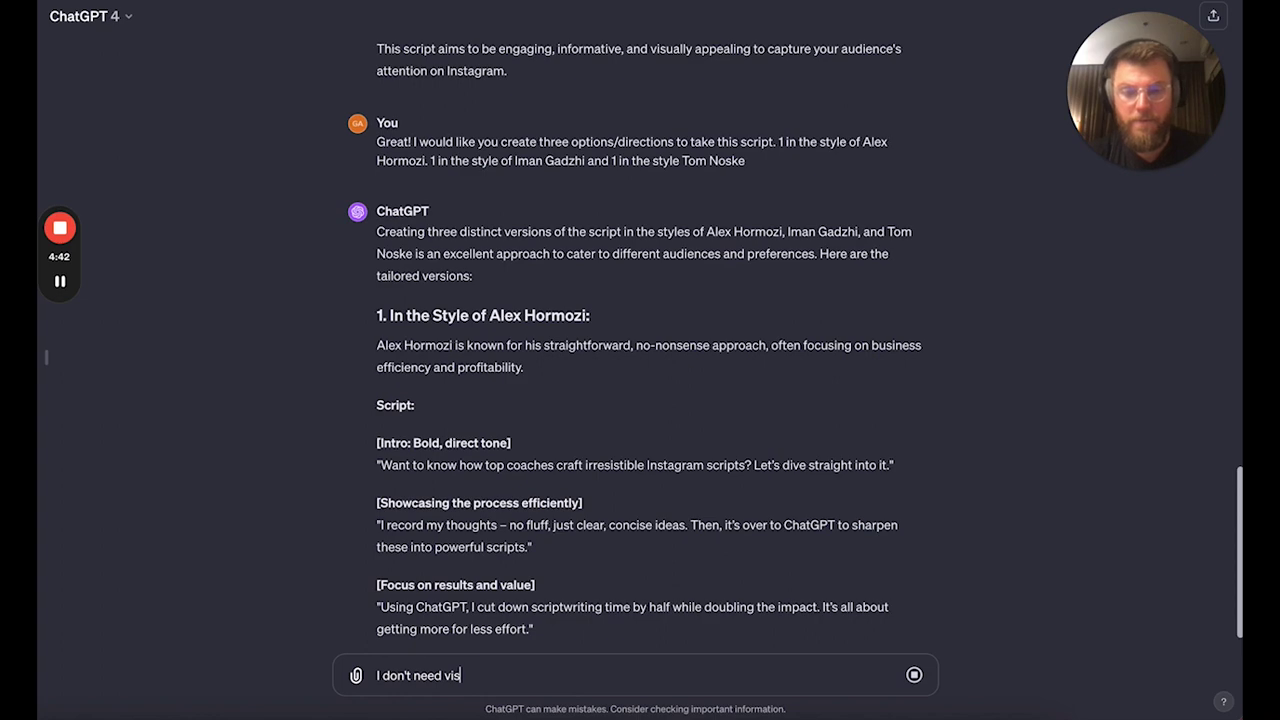
pyautogui.write('ual cure')
pyautogui.write('es')
pyautogui.scroll(-3, 520, 620)
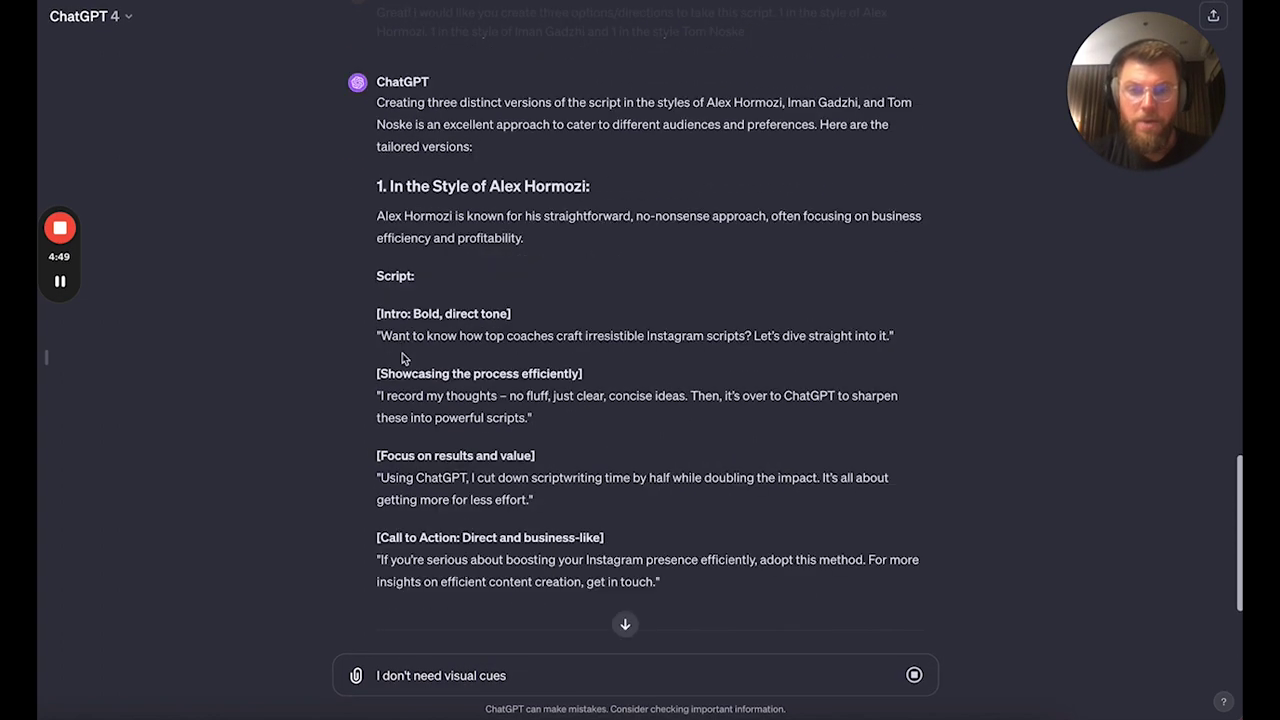
pyautogui.scroll(-3, 403, 358)
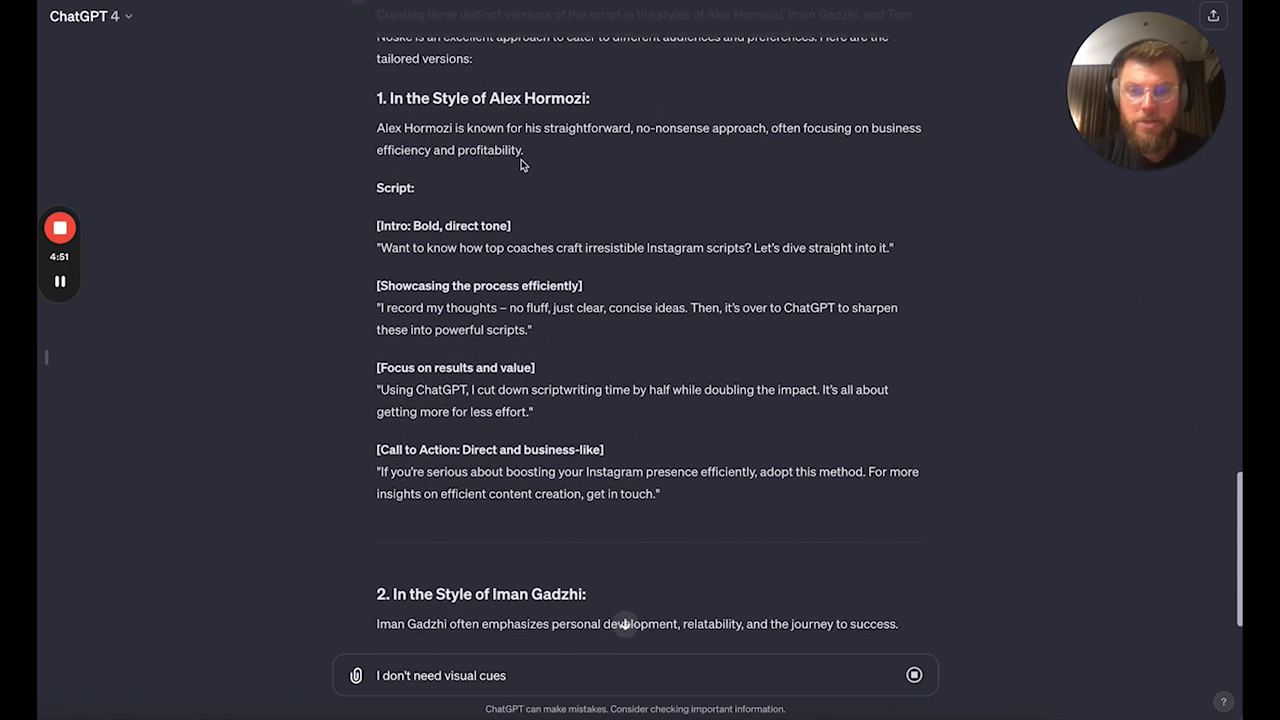
pyautogui.moveTo(375, 247); pyautogui.dragTo(591, 251)
pyautogui.click(742, 250)
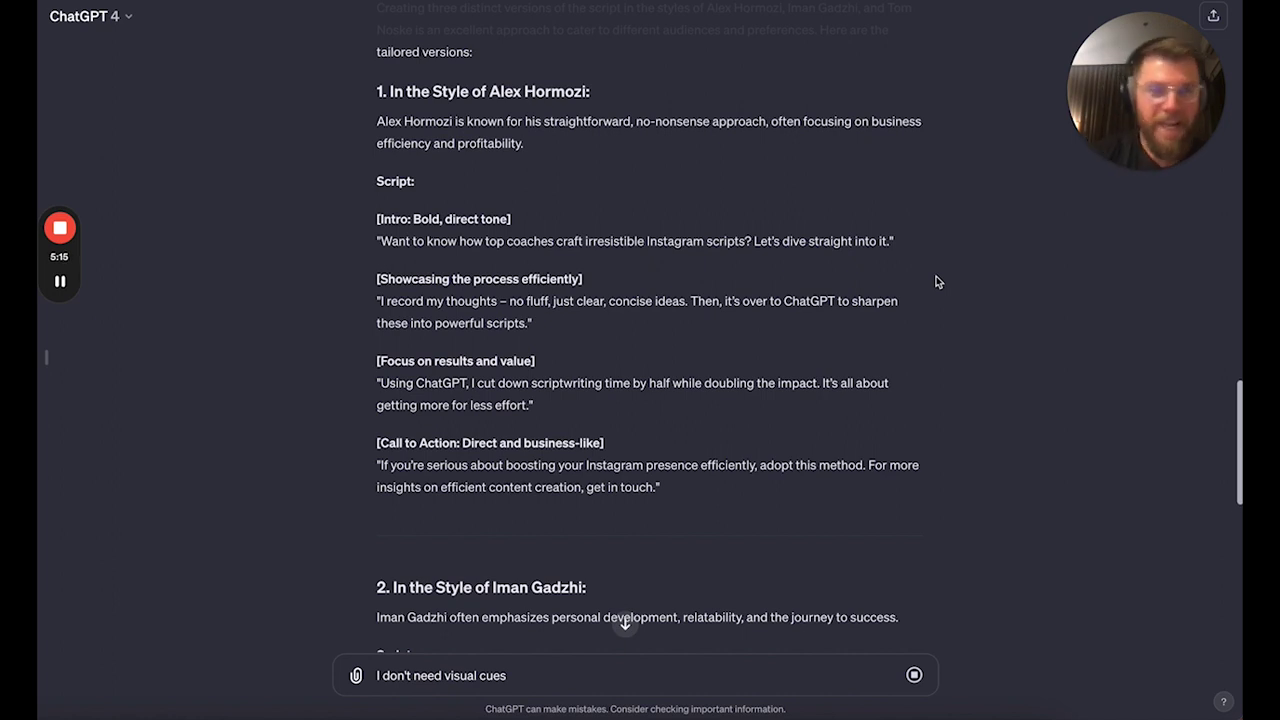
# - Scroll through the streaming scripts down to the Tom Noske call to action and closing summary
pyautogui.scroll(-1, 853, 333)
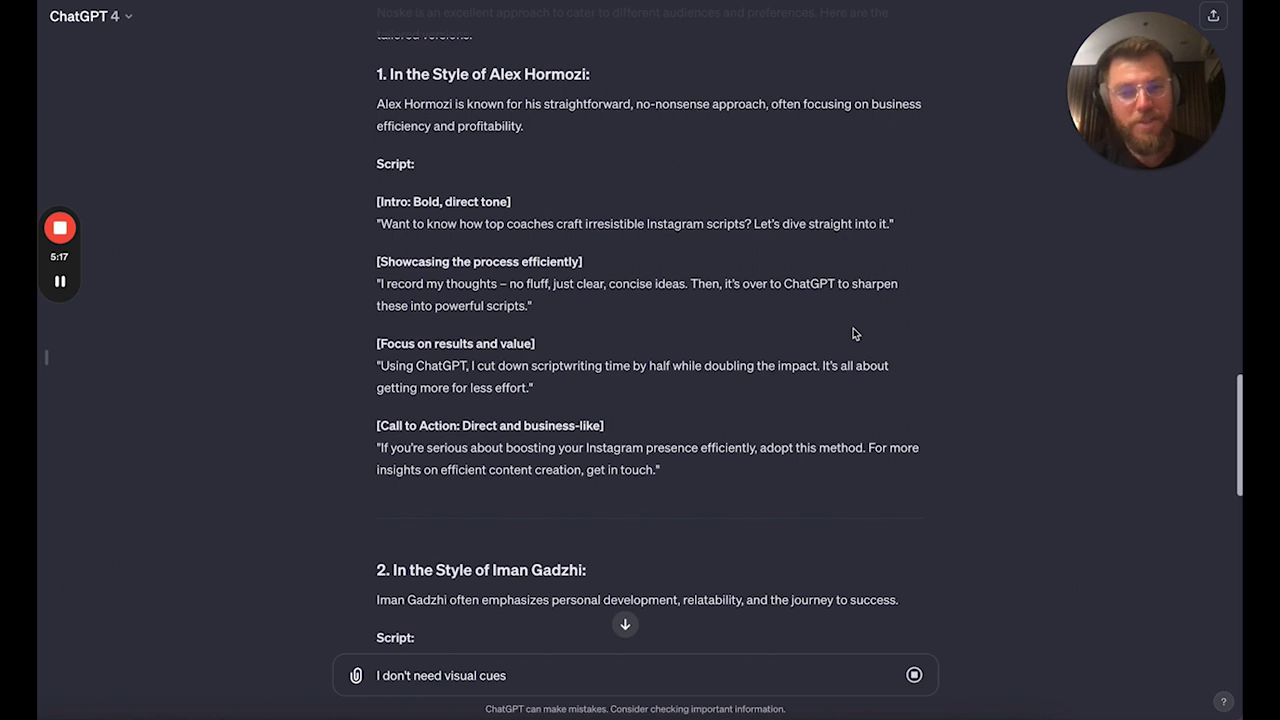
pyautogui.scroll(-2, 727, 339)
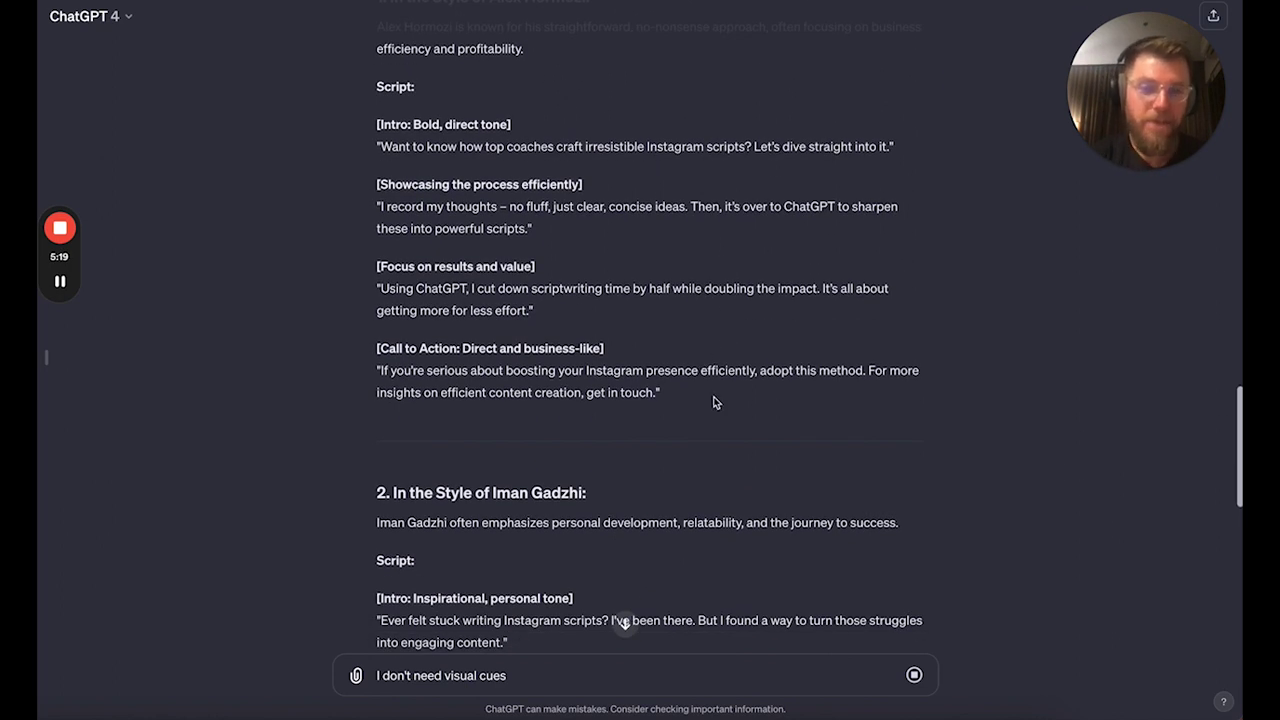
pyautogui.scroll(-1, 715, 402)
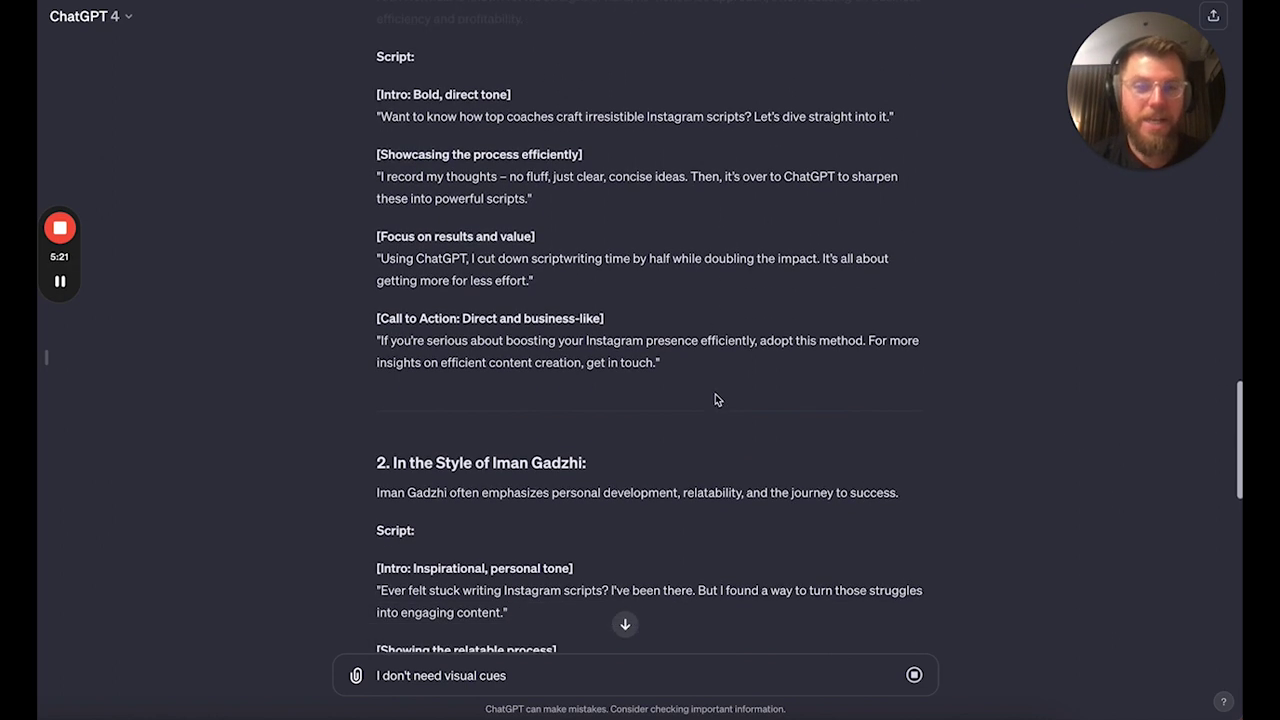
pyautogui.scroll(-1, 583, 377)
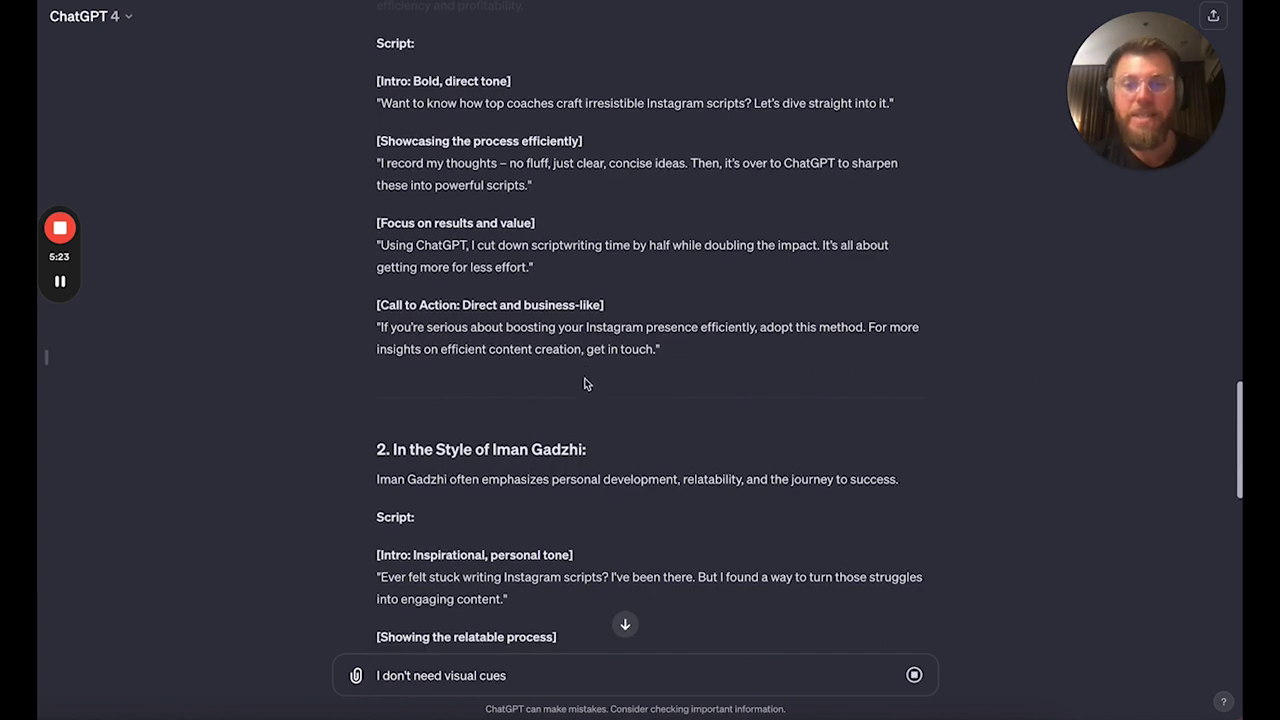
pyautogui.scroll(-1, 452, 366)
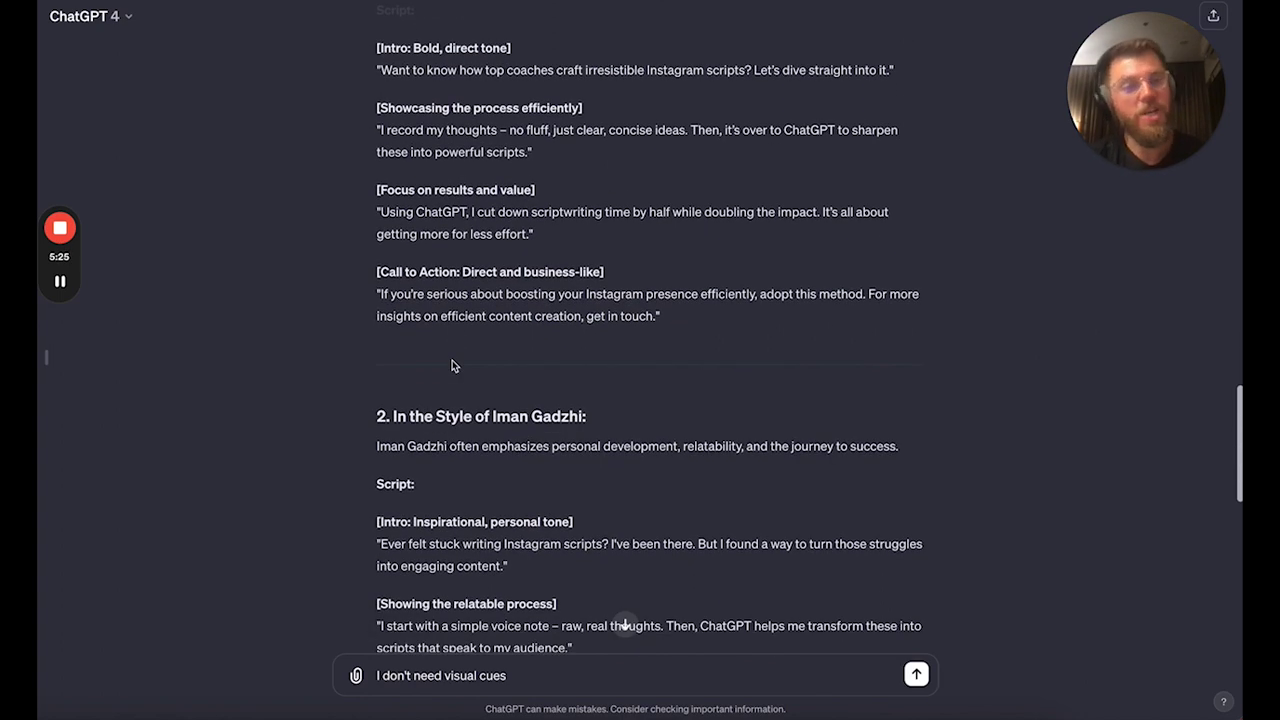
pyautogui.scroll(4, 452, 366)
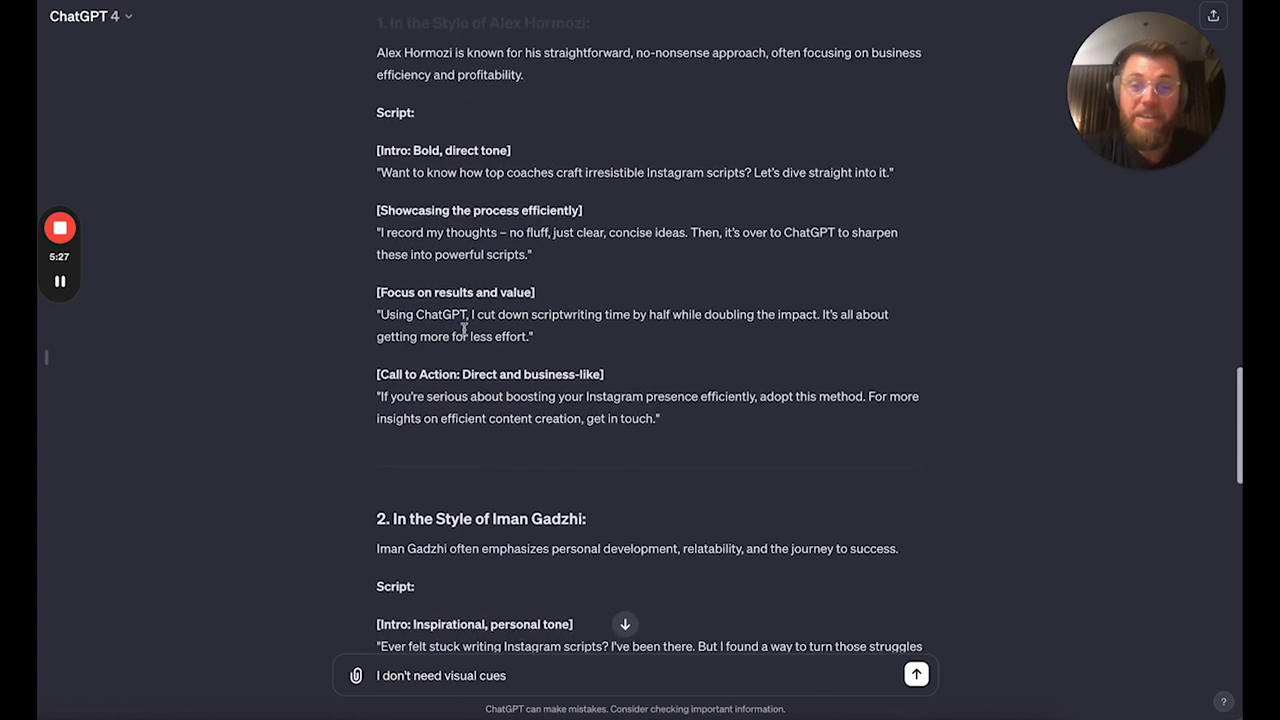
pyautogui.scroll(-5, 465, 330)
pyautogui.scroll(1, 465, 322)
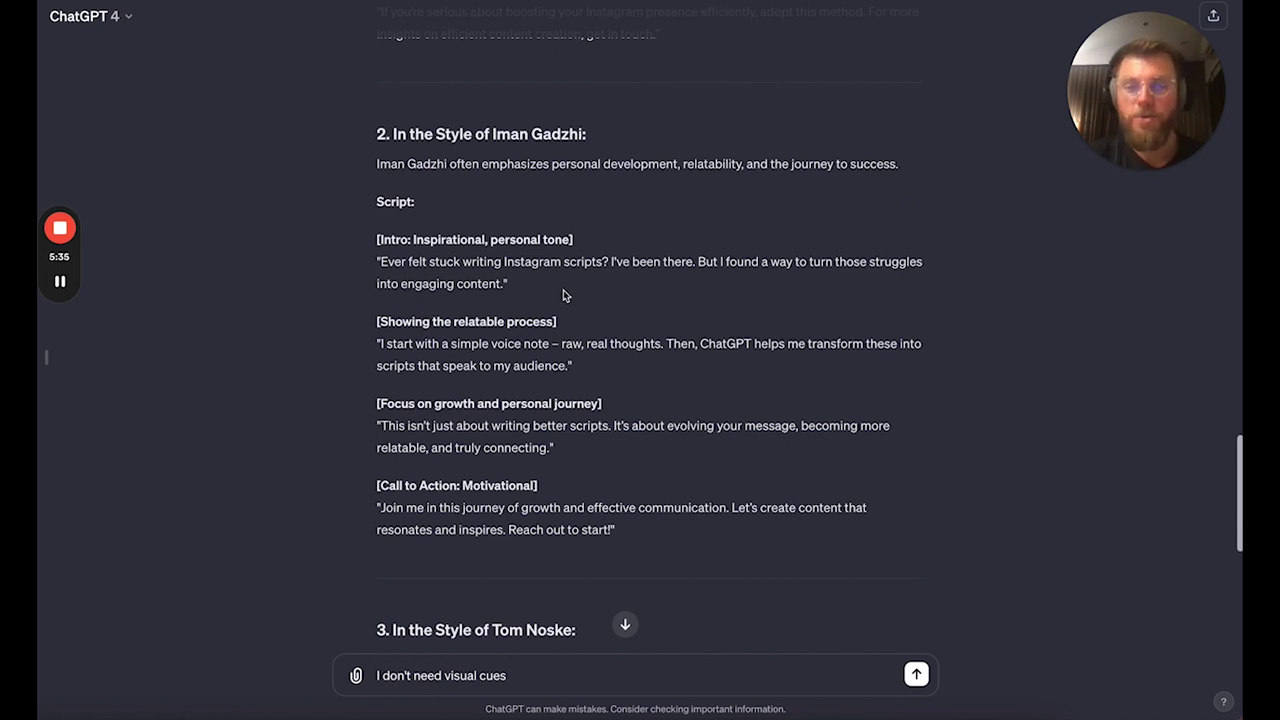
pyautogui.scroll(-1, 485, 263)
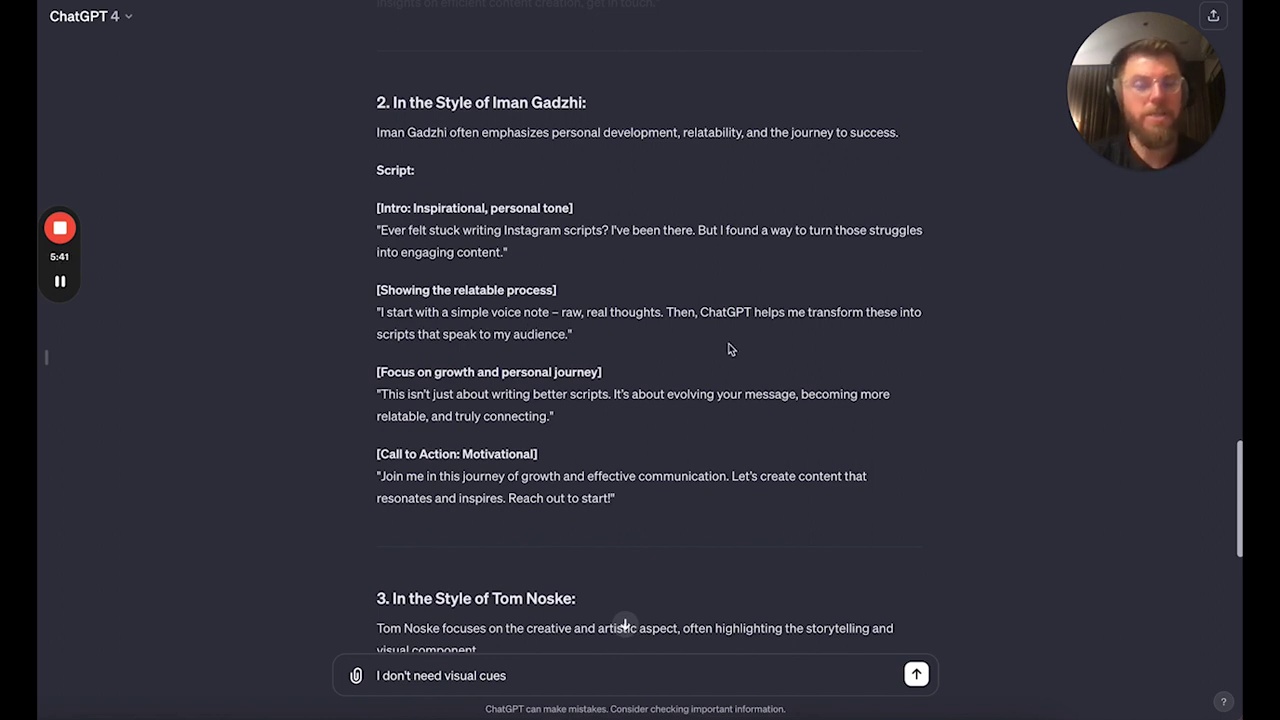
pyautogui.scroll(-1, 870, 312)
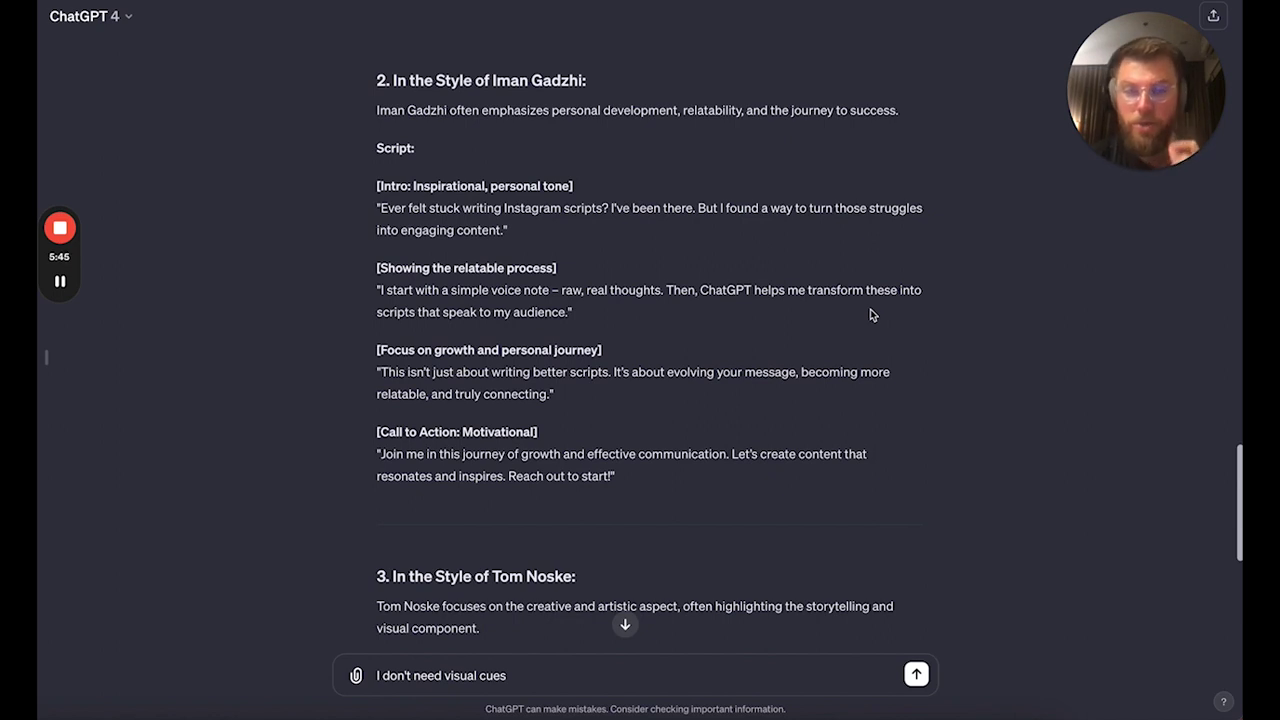
pyautogui.scroll(-2, 870, 314)
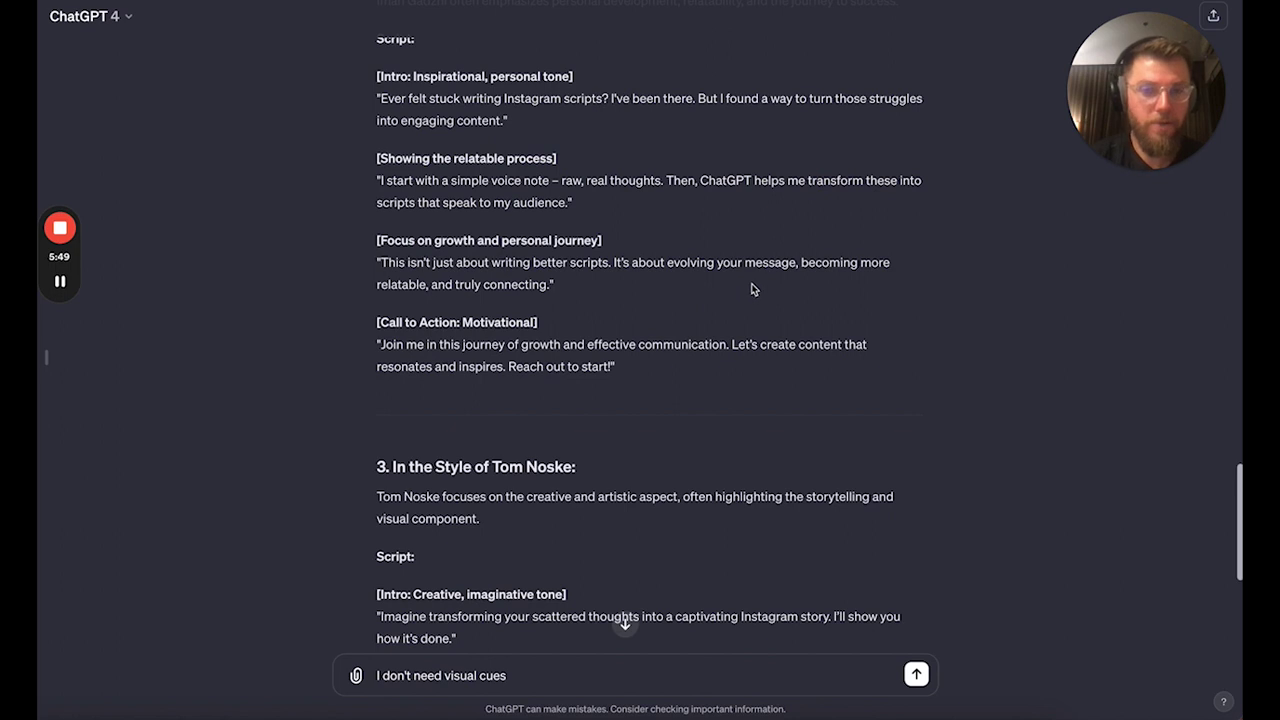
pyautogui.scroll(-1, 293, 312)
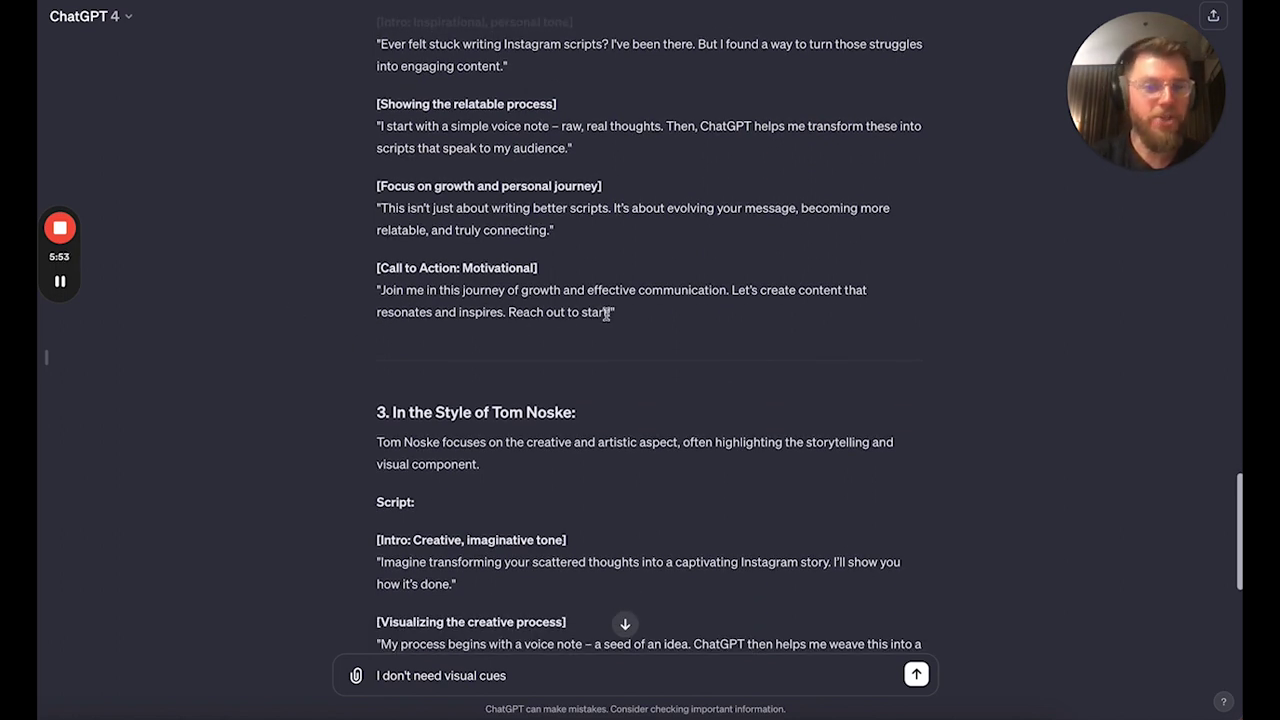
pyautogui.scroll(-1, 833, 343)
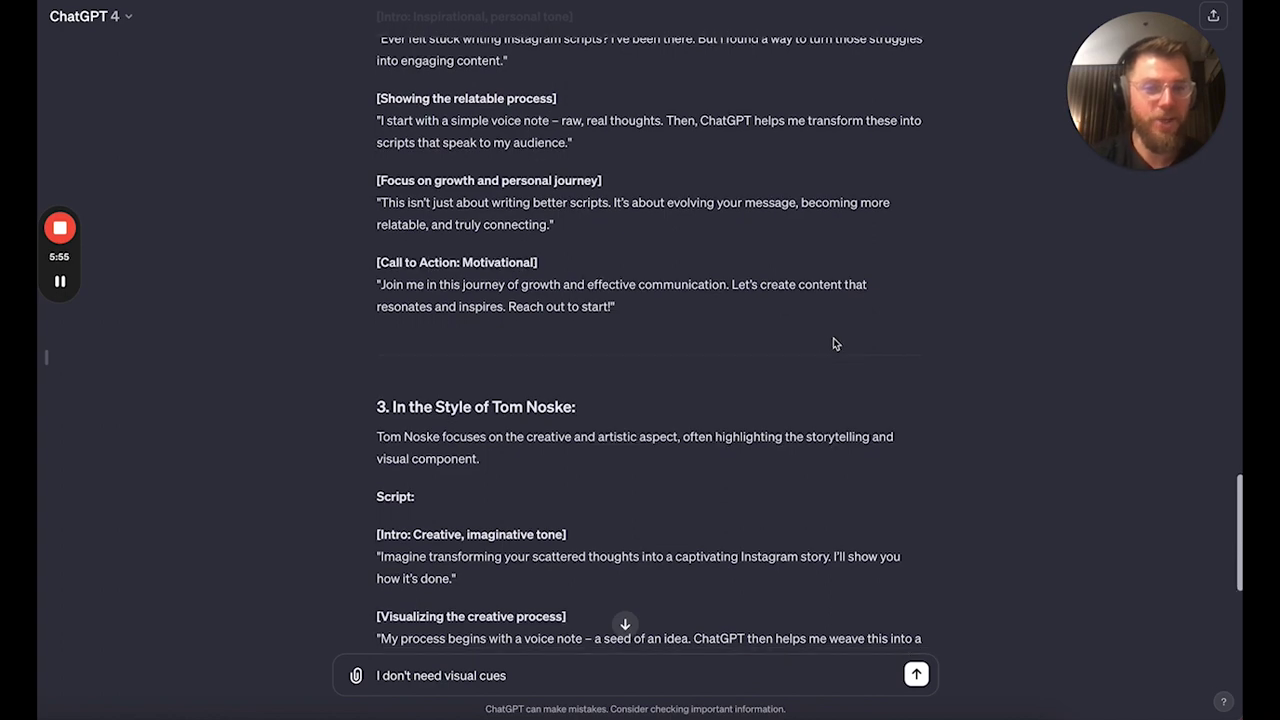
pyautogui.scroll(-1, 865, 331)
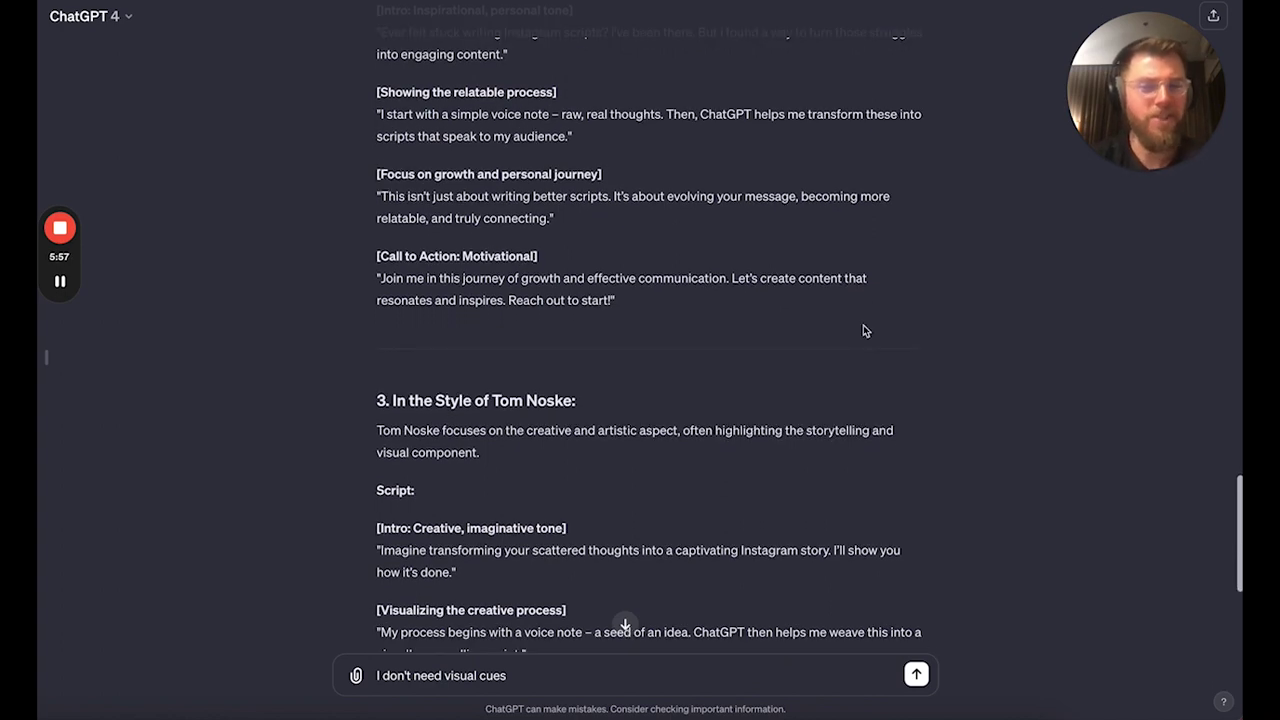
pyautogui.scroll(2, 629, 317)
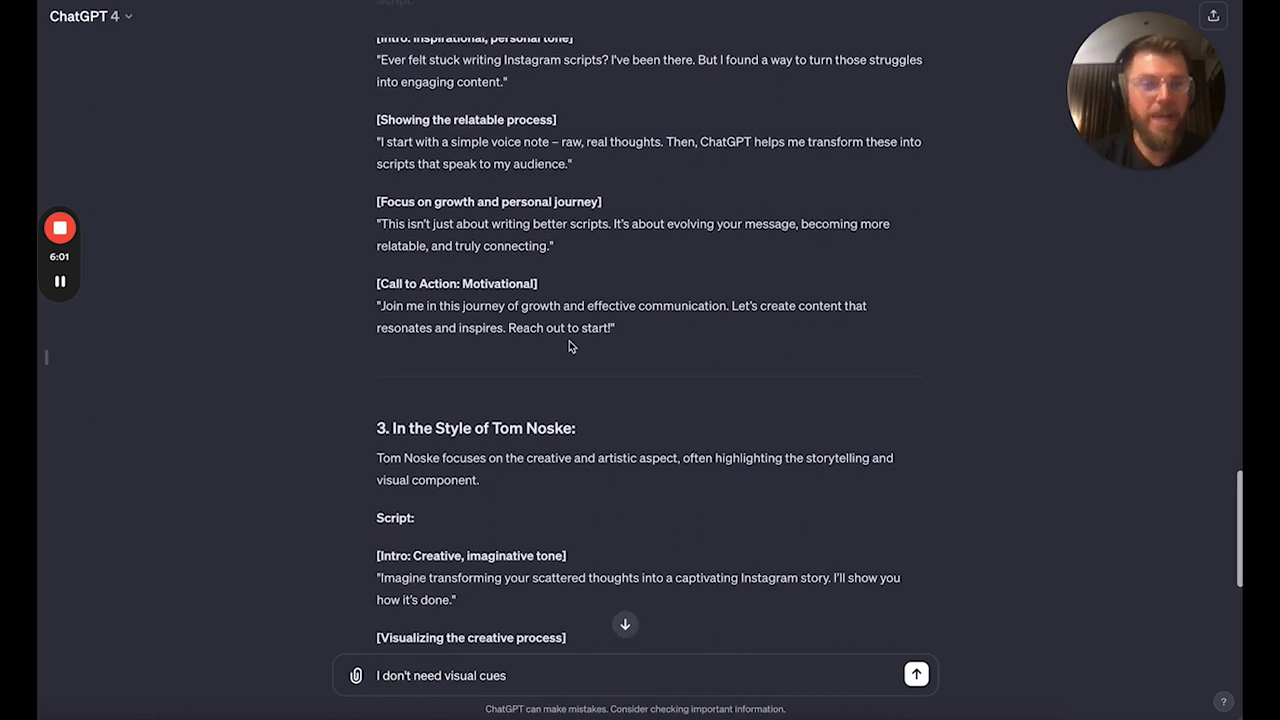
pyautogui.scroll(-3, 569, 346)
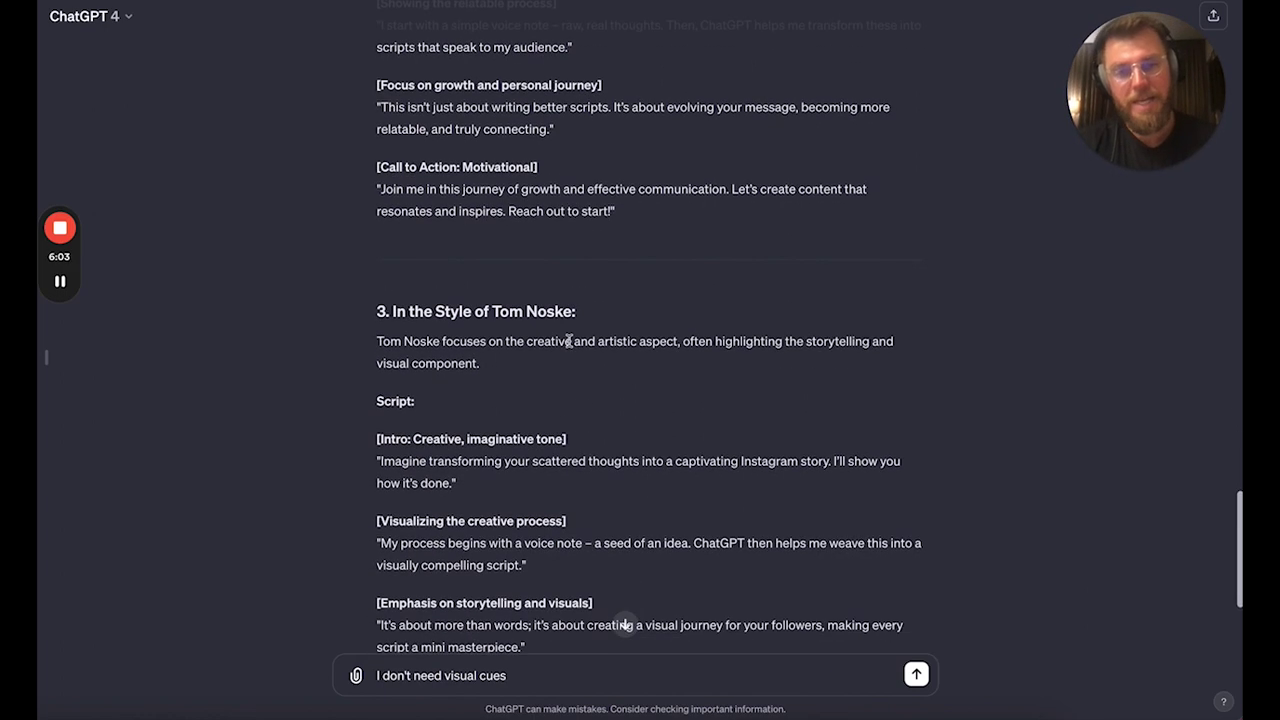
pyautogui.scroll(-5, 569, 341)
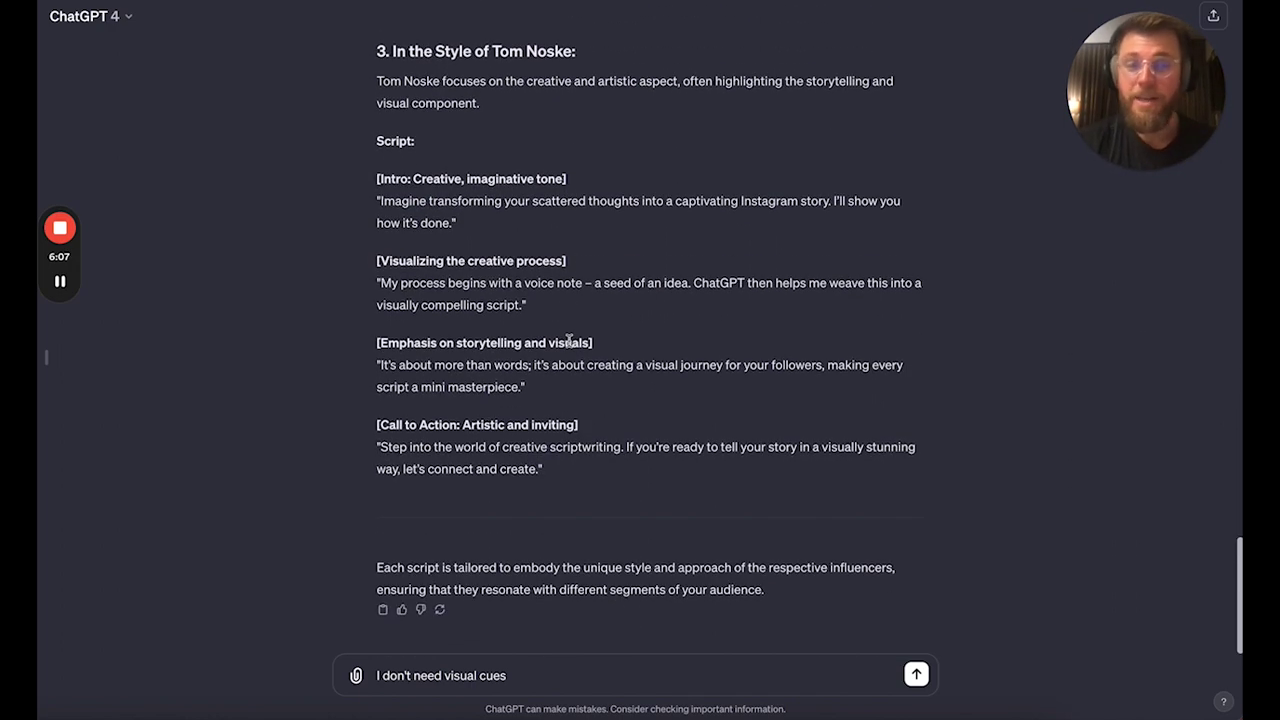
pyautogui.scroll(3, 569, 341)
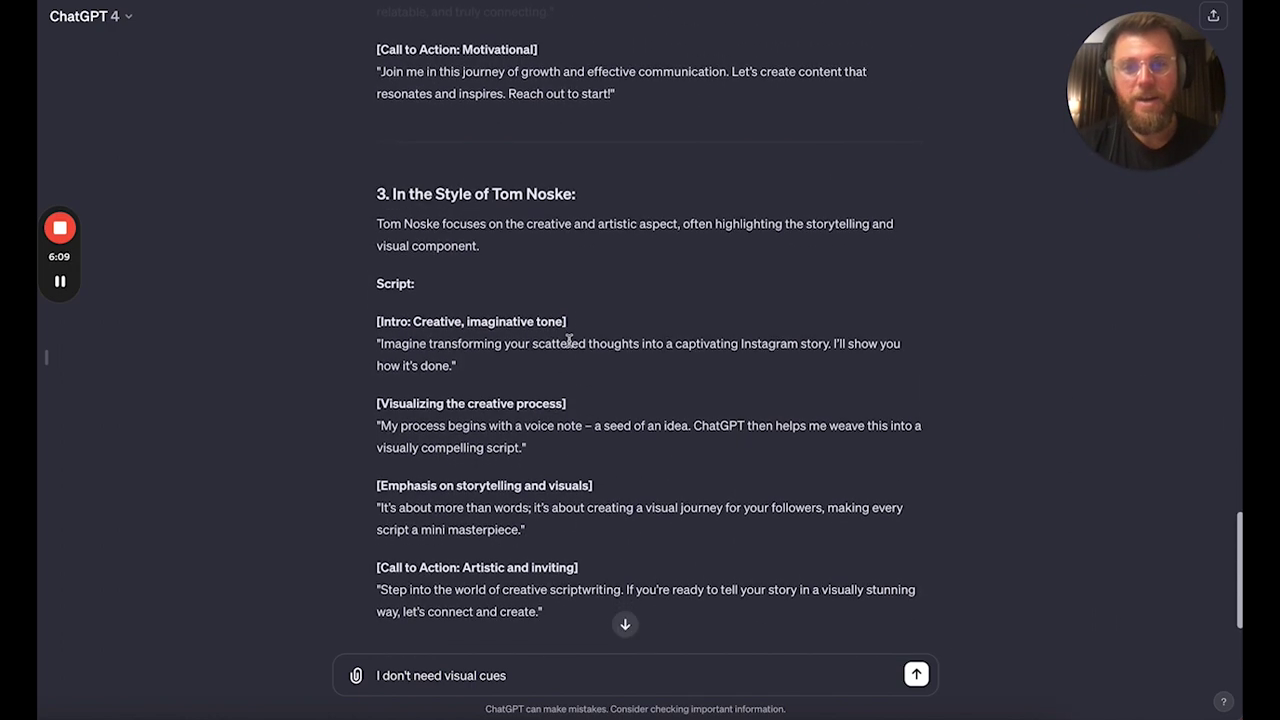
pyautogui.scroll(-1, 569, 341)
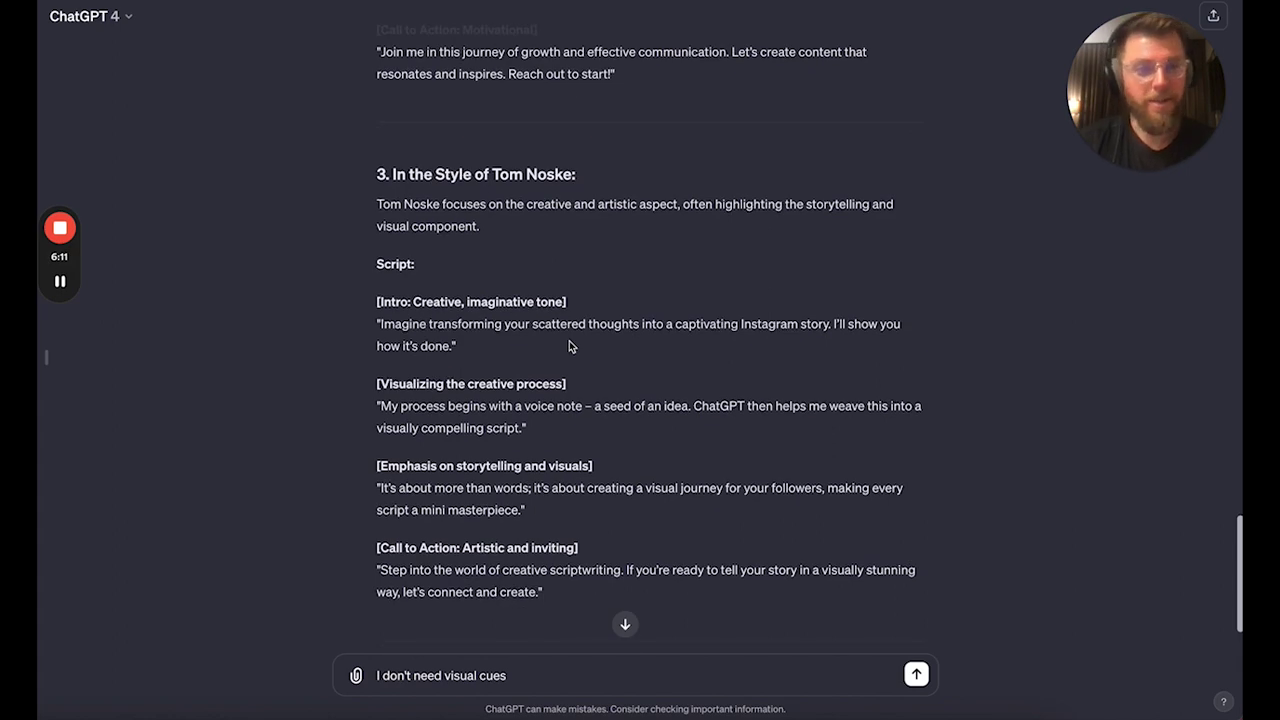
pyautogui.scroll(-1, 569, 341)
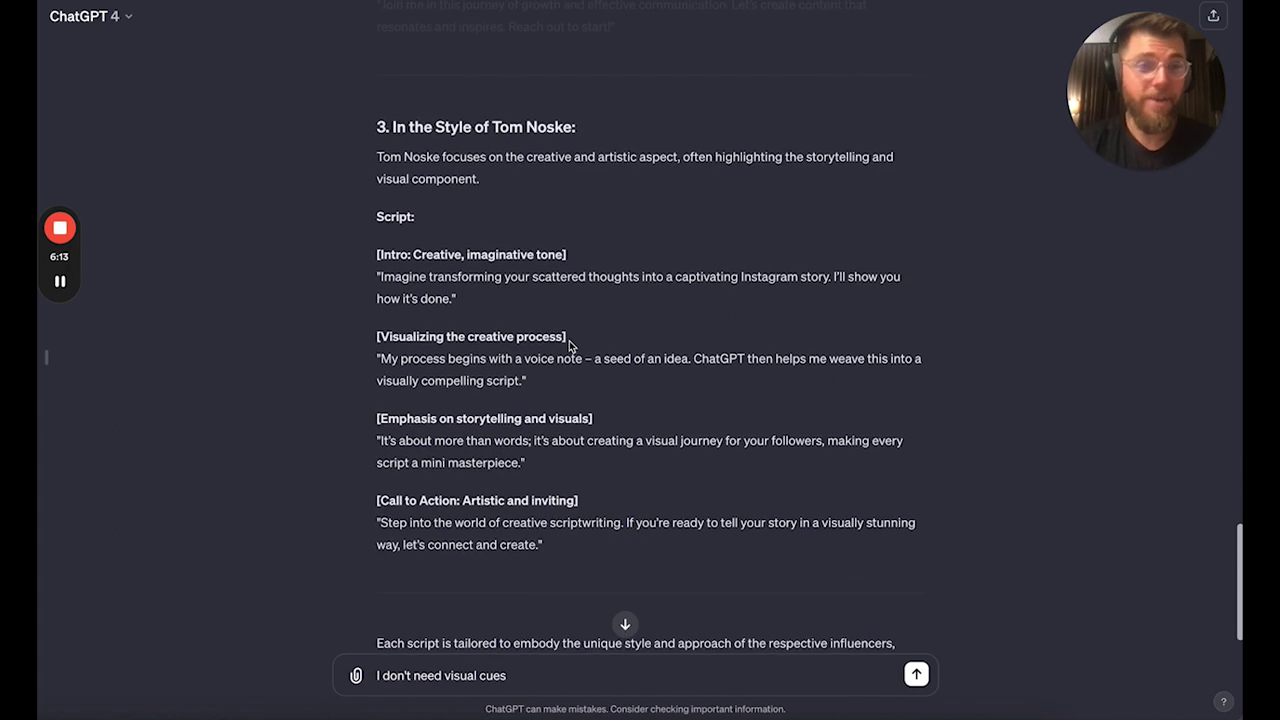
pyautogui.scroll(-1, 443, 166)
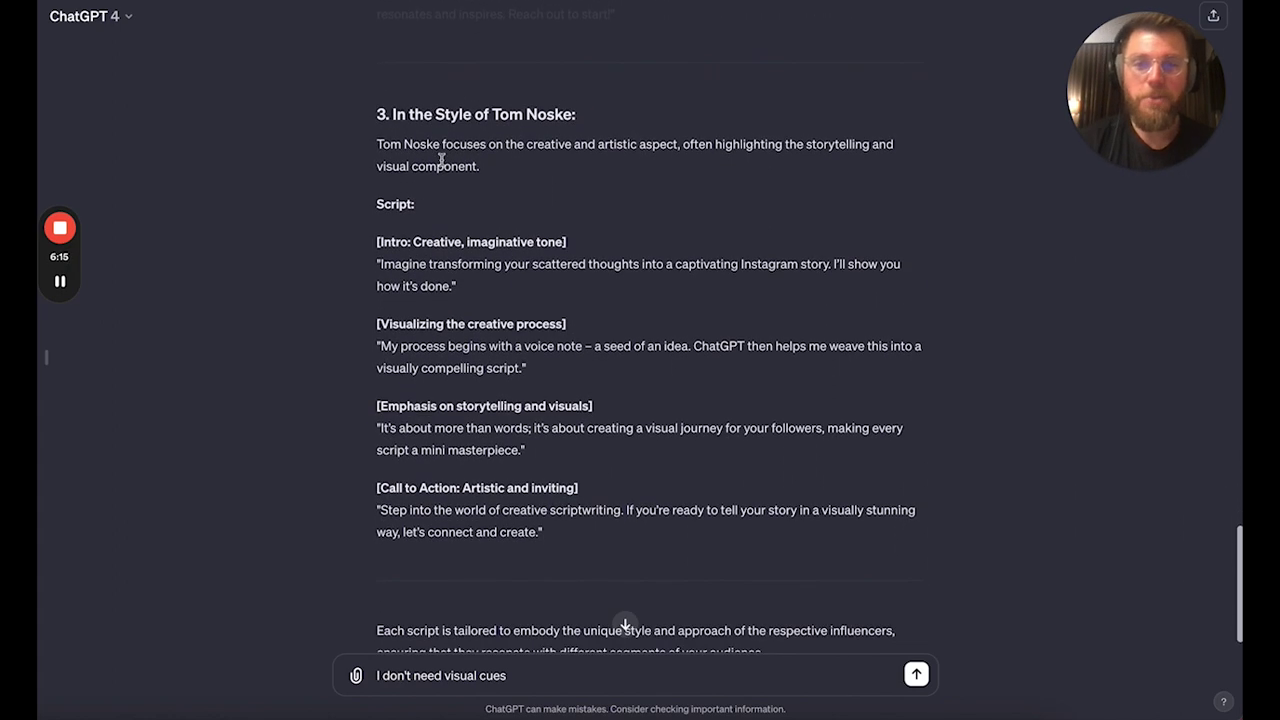
pyautogui.scroll(-1, 509, 271)
pyautogui.moveTo(508, 108); pyautogui.dragTo(683, 129)
pyautogui.click(684, 129)
pyautogui.scroll(-1, 686, 129)
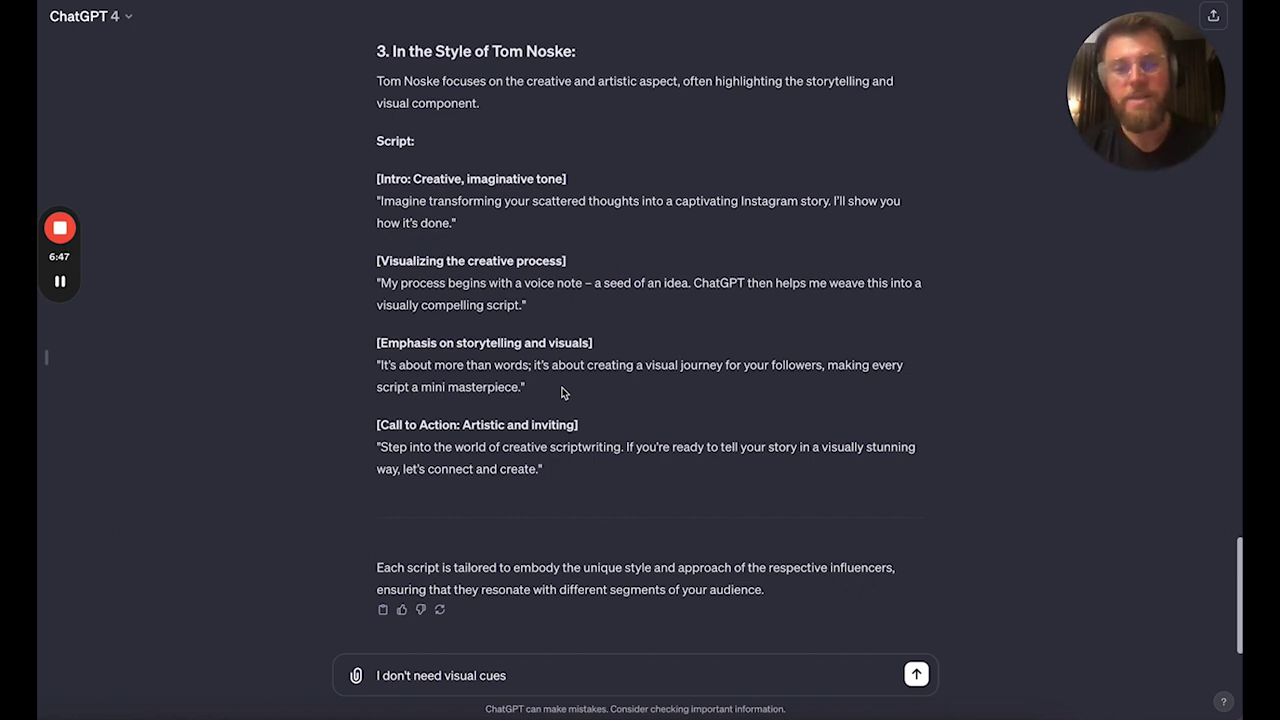
pyautogui.scroll(10, 617, 420)
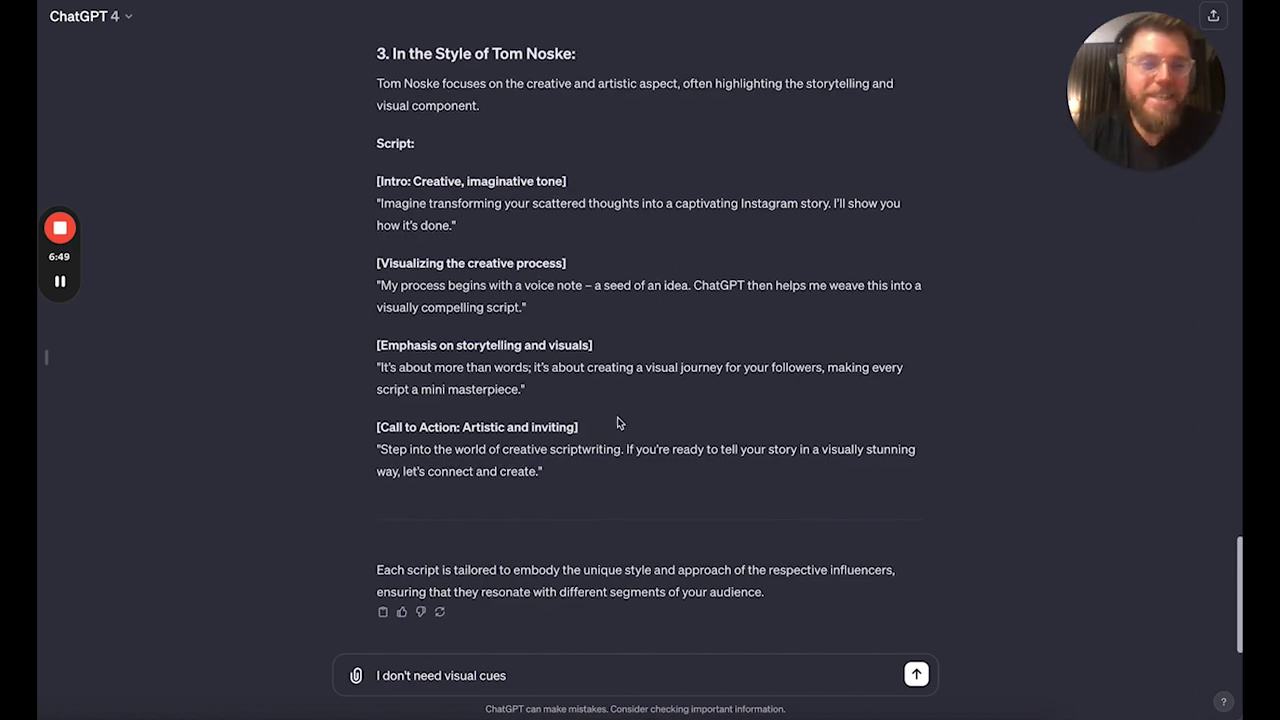
pyautogui.scroll(-10, 617, 420)
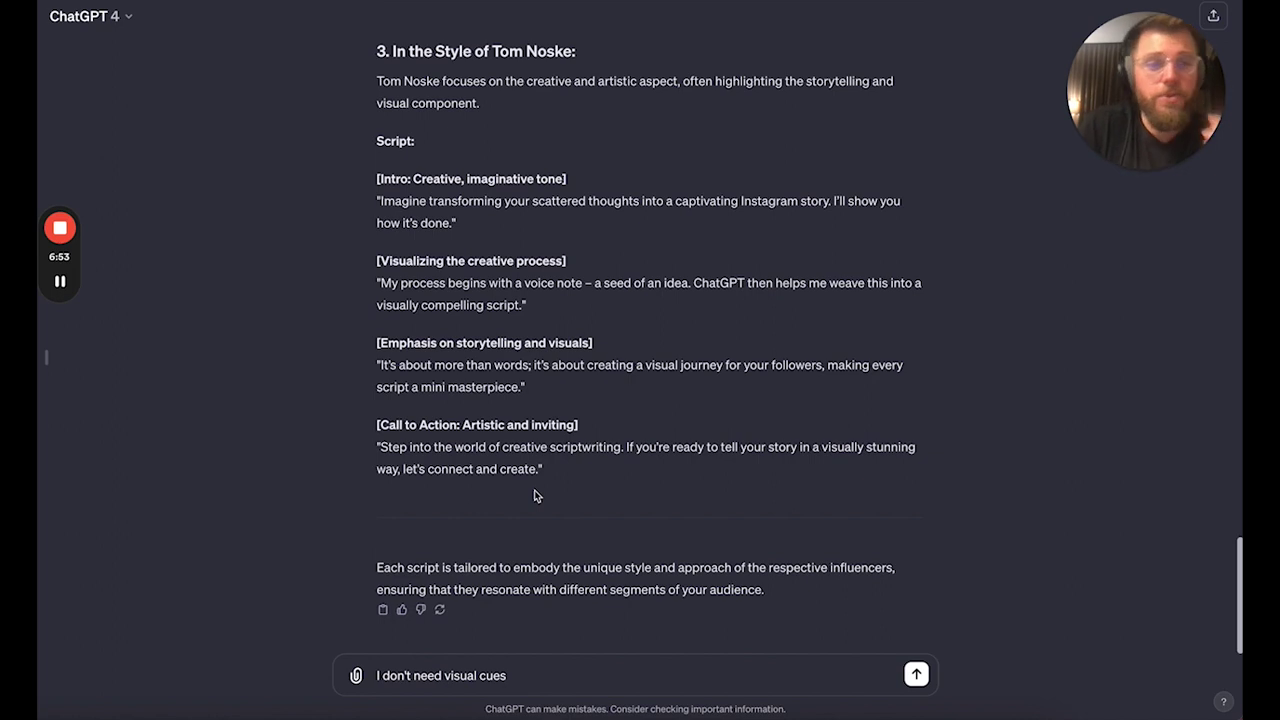
# - Replace the draft with 'I love the Tom Noske style. Can you think of anything else to add?' and send
pyautogui.tripleClick(484, 672)
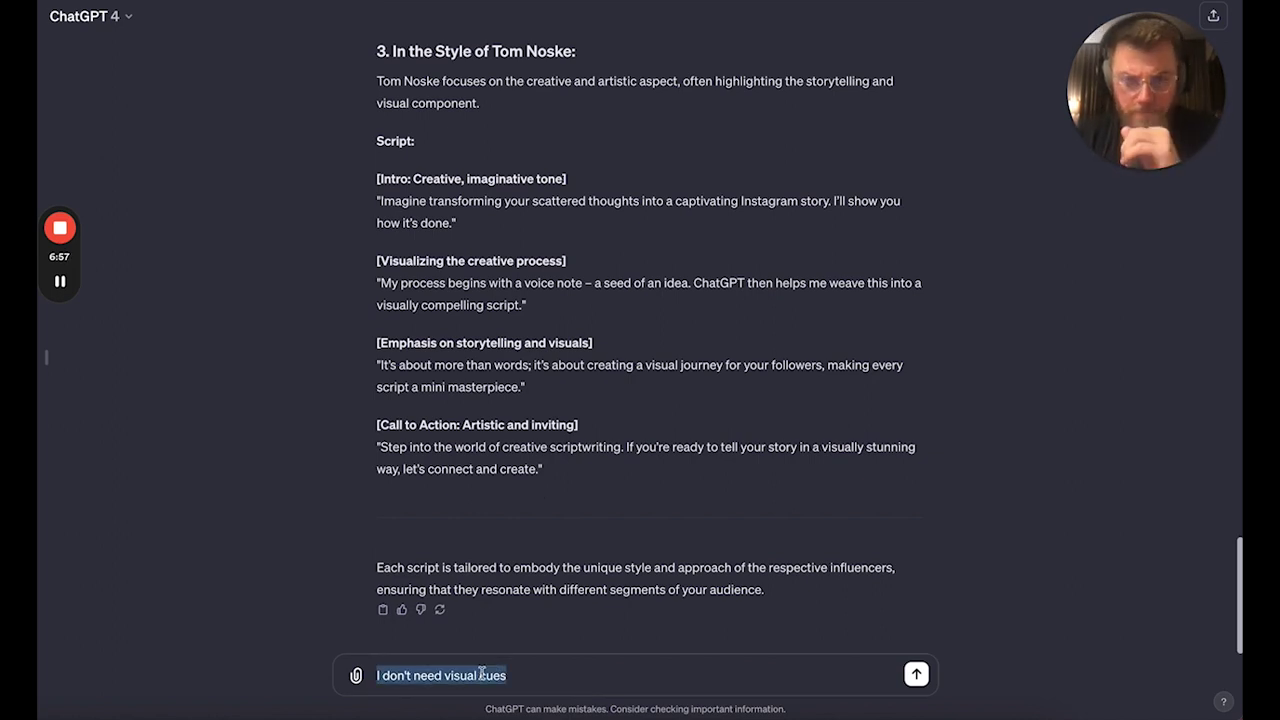
pyautogui.press('BackSpace')
pyautogui.write('I love the Tom')
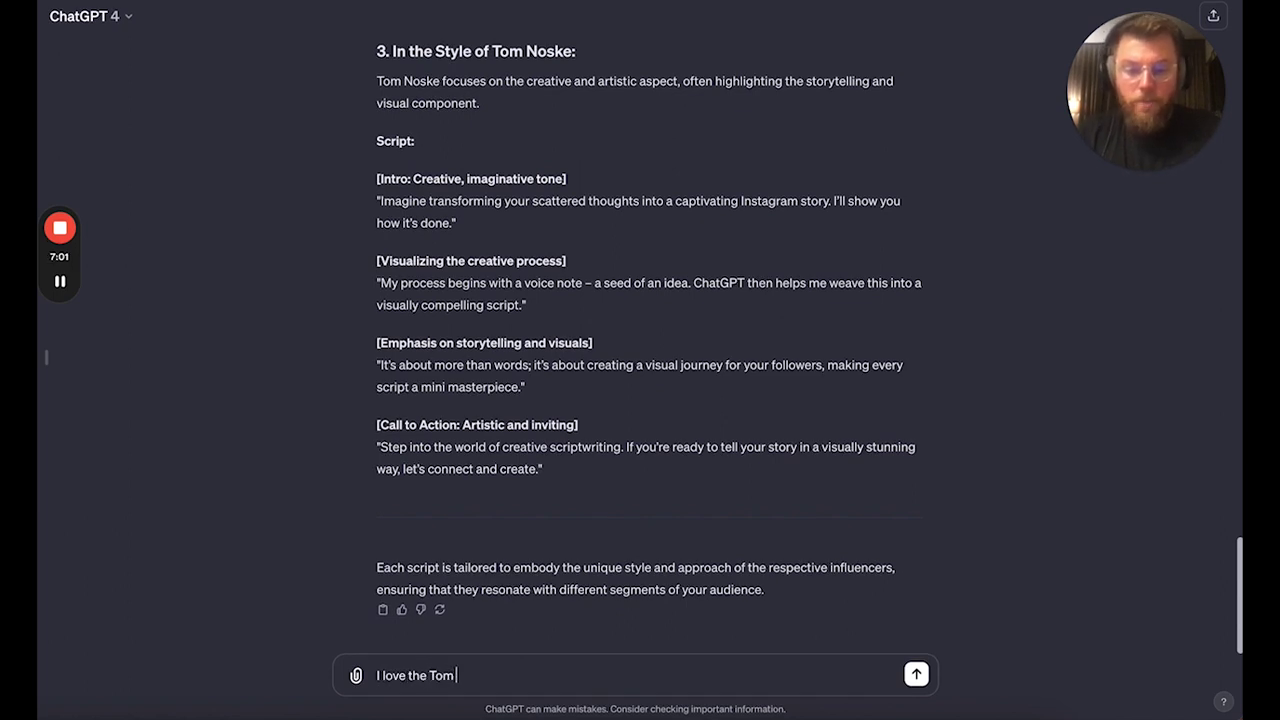
pyautogui.write('m N')
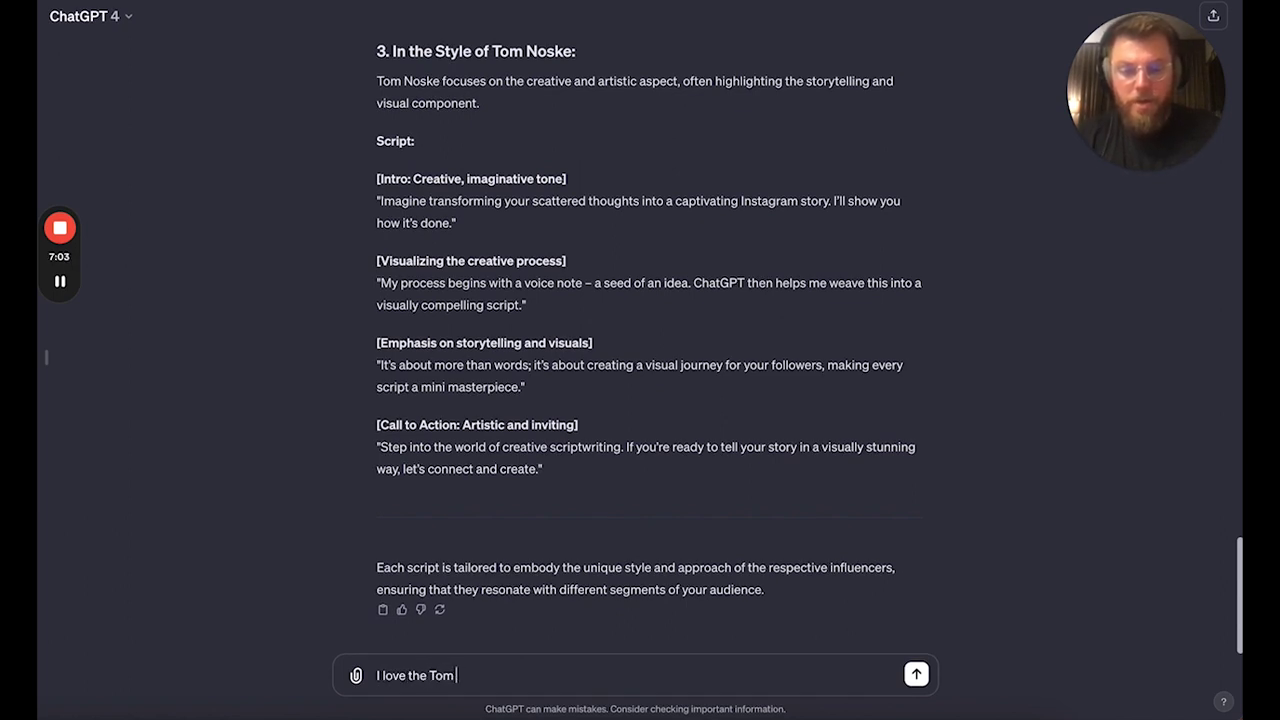
pyautogui.write('oske')
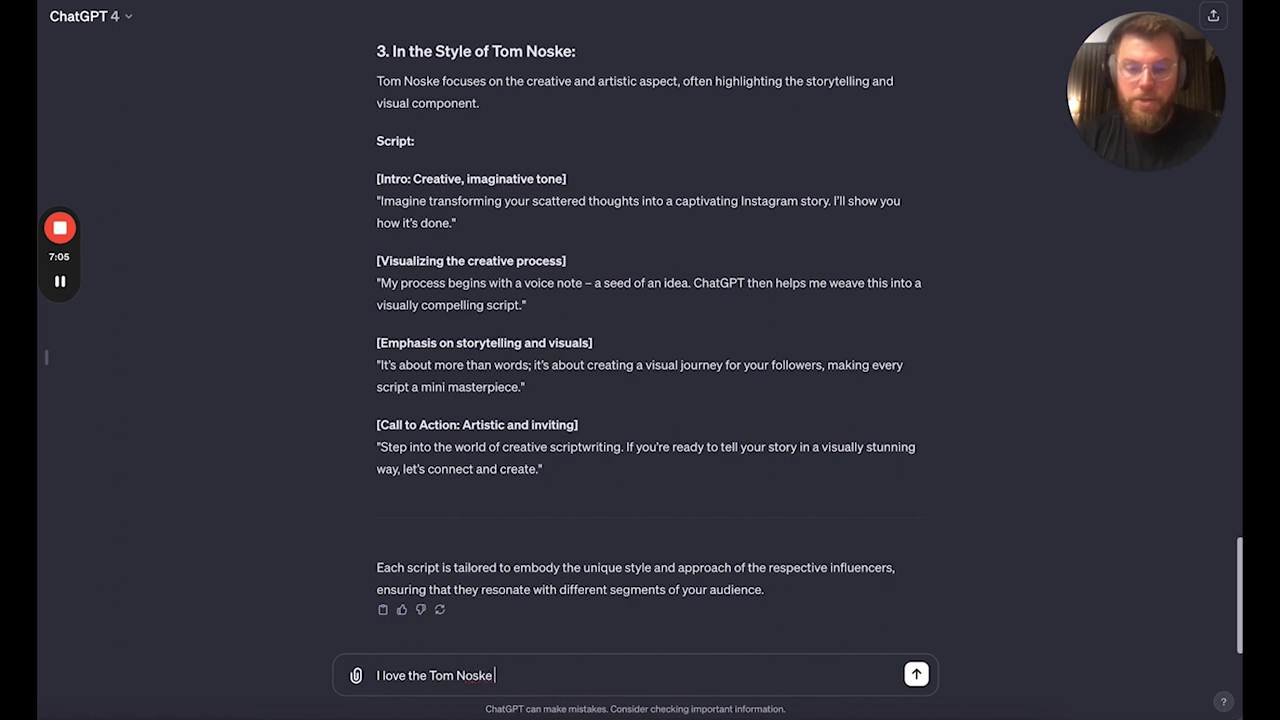
pyautogui.write(' style. Can ')
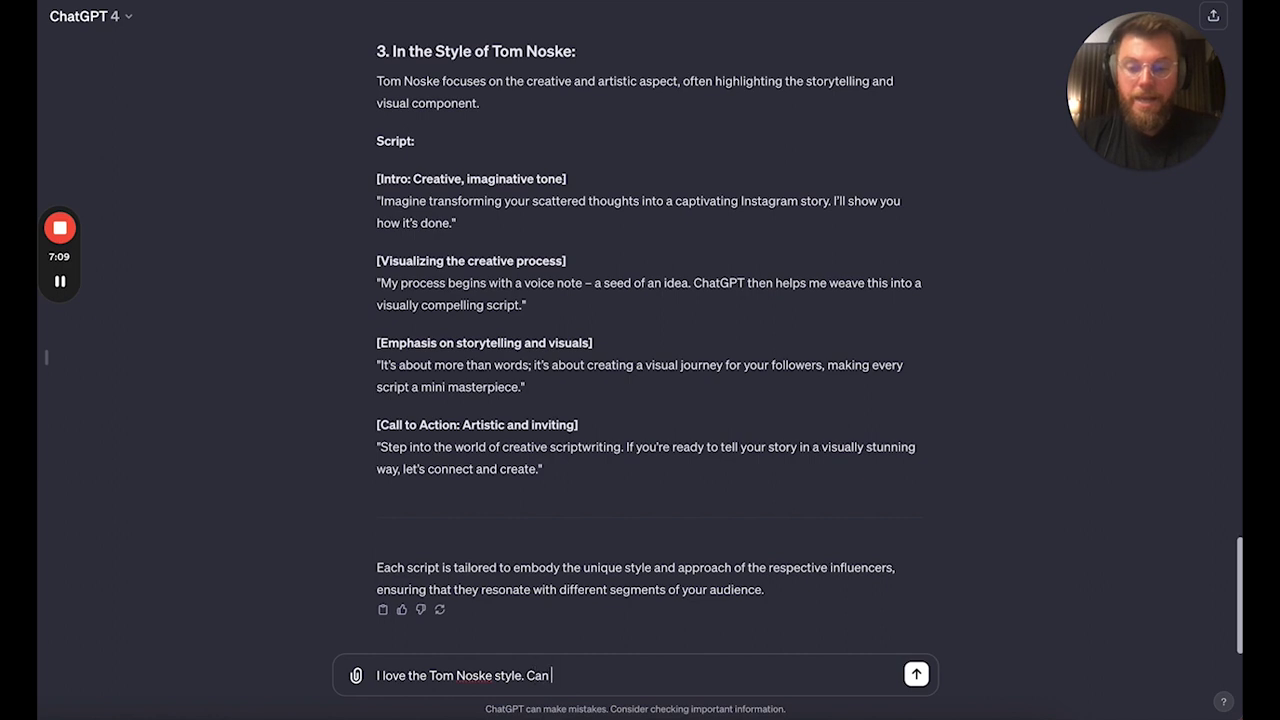
pyautogui.write('we extend that')
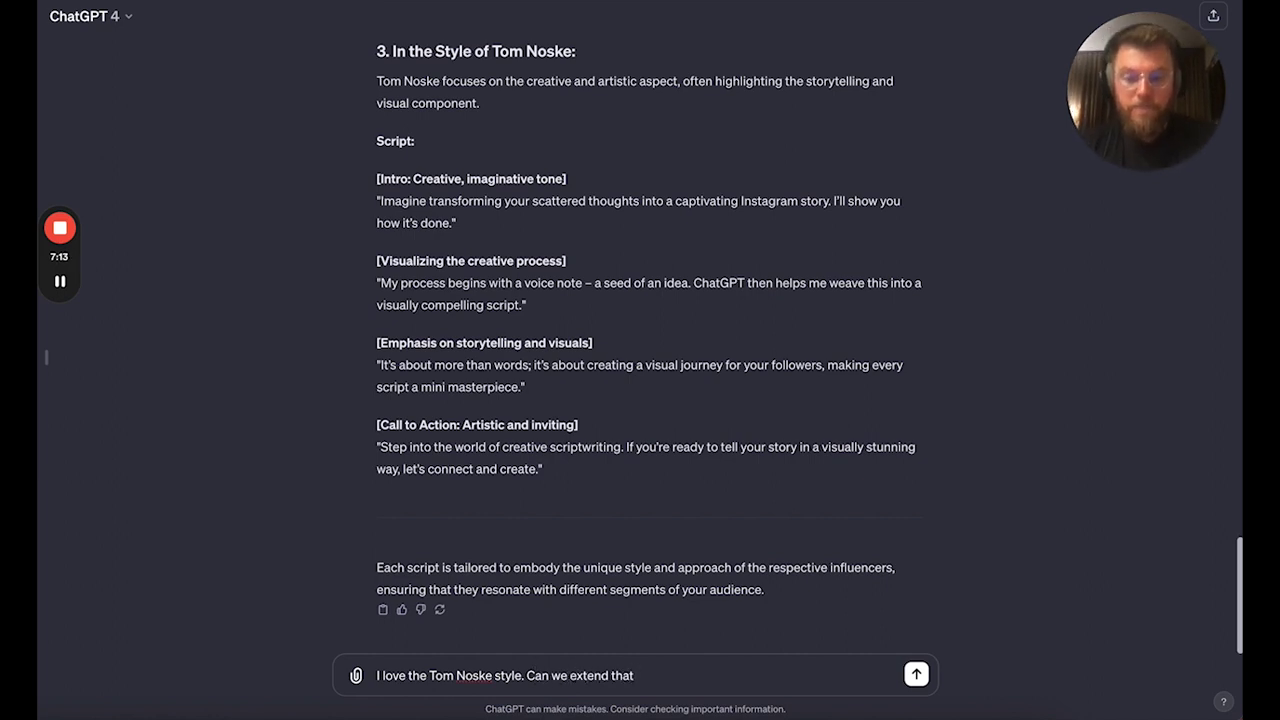
pyautogui.moveTo(527, 675); pyautogui.dragTo(728, 668)
pyautogui.write('can you thin')
pyautogui.write('k ov')
pyautogui.write(' anything the')
pyautogui.press('BackSpace')
pyautogui.press('BackSpace')
pyautogui.write('else')
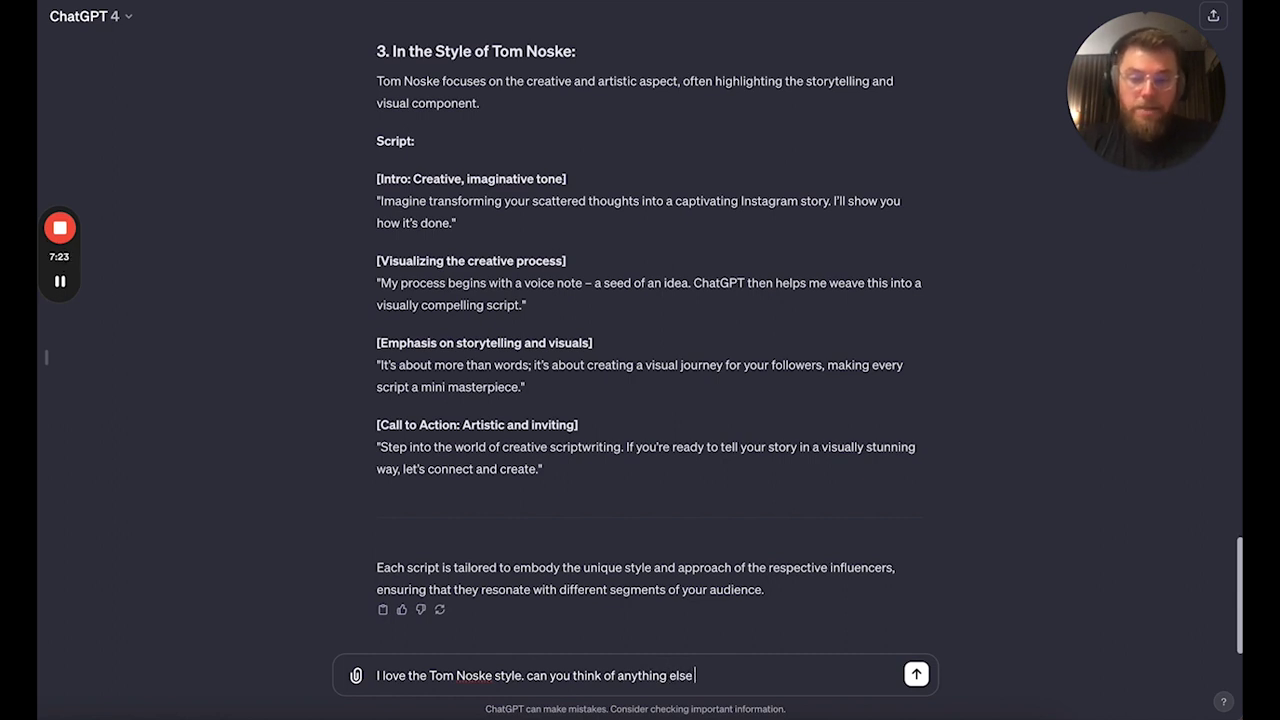
pyautogui.write(' that would be ')
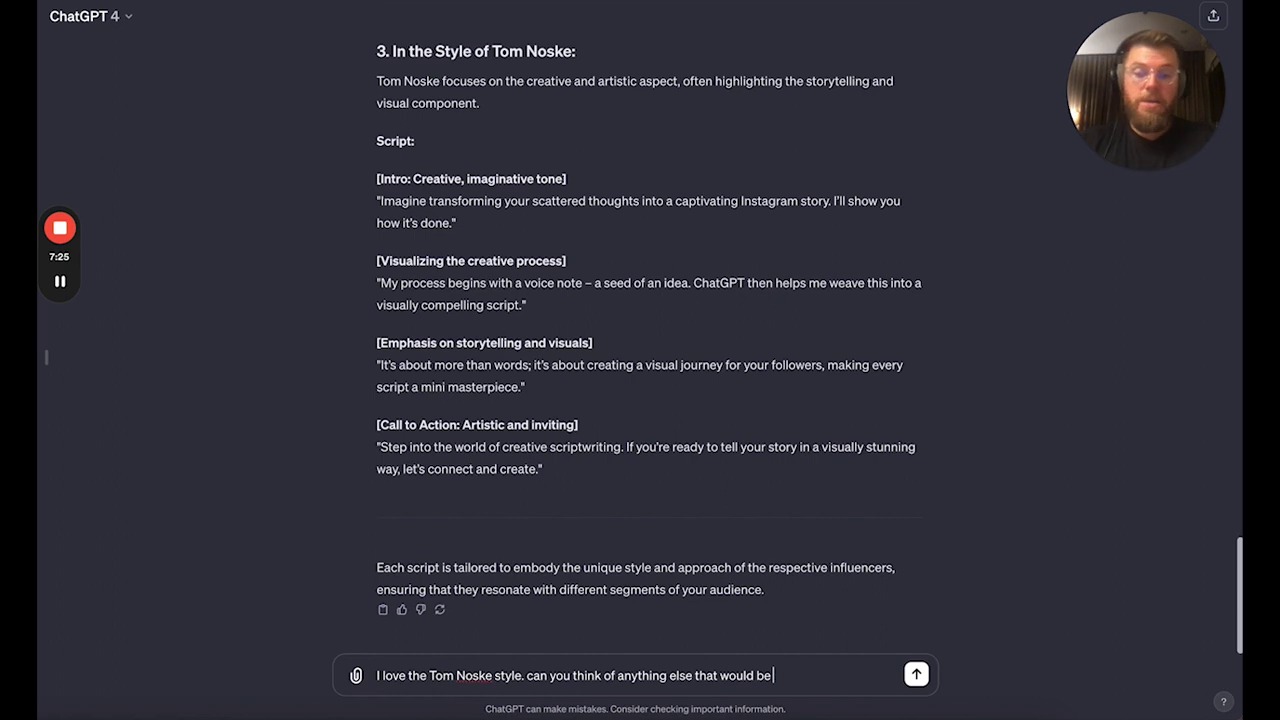
pyautogui.write('good to ad?')
pyautogui.press('Return')
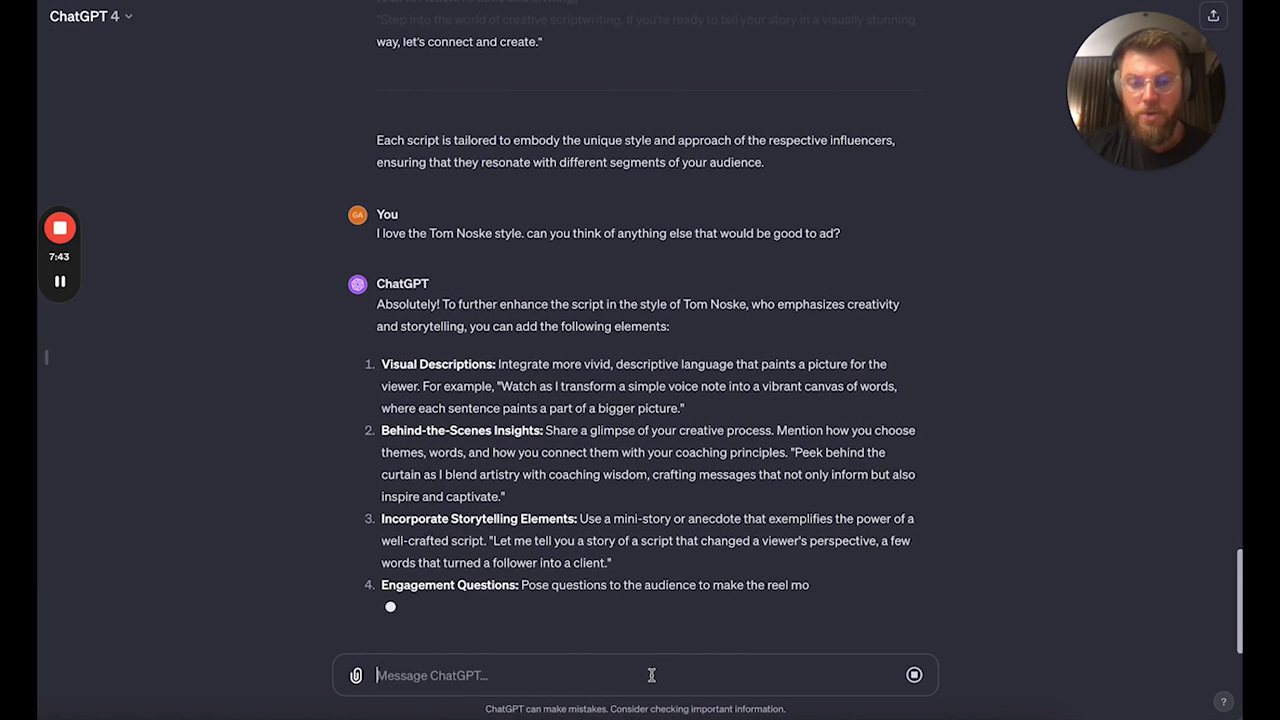
# - Send 'Okay. Give me the script… Just the script' to request the clean script without visual cues
pyautogui.write('O')
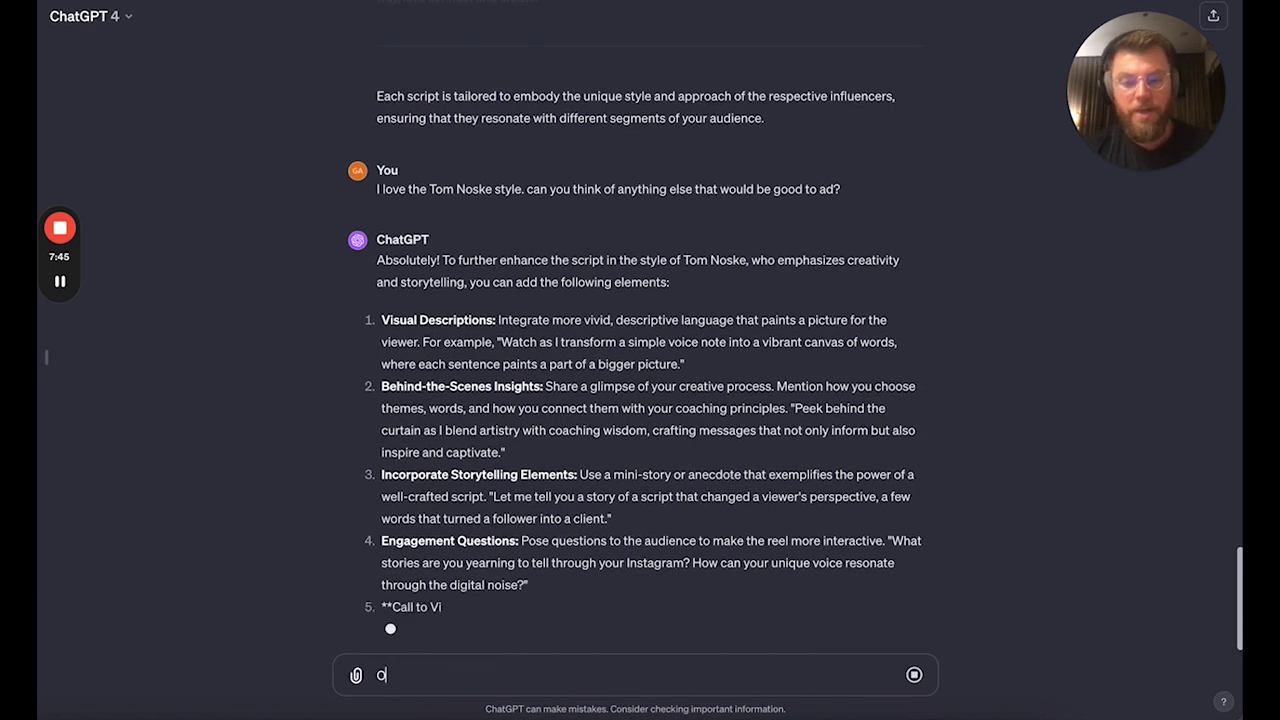
pyautogui.write('kay. Make')
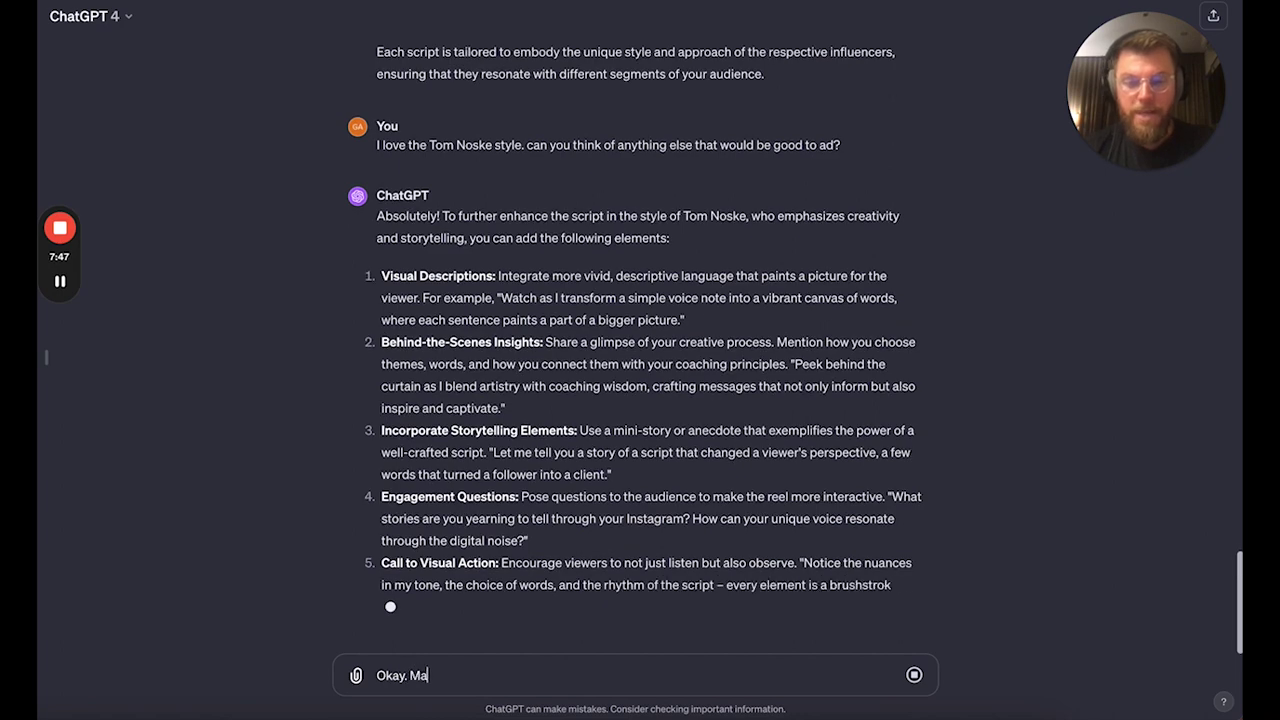
pyautogui.press('BackSpace')
pyautogui.press('BackSpace')
pyautogui.press('BackSpace')
pyautogui.press('BackSpace')
pyautogui.press('BackSpace')
pyautogui.press('BackSpace')
pyautogui.write('. G')
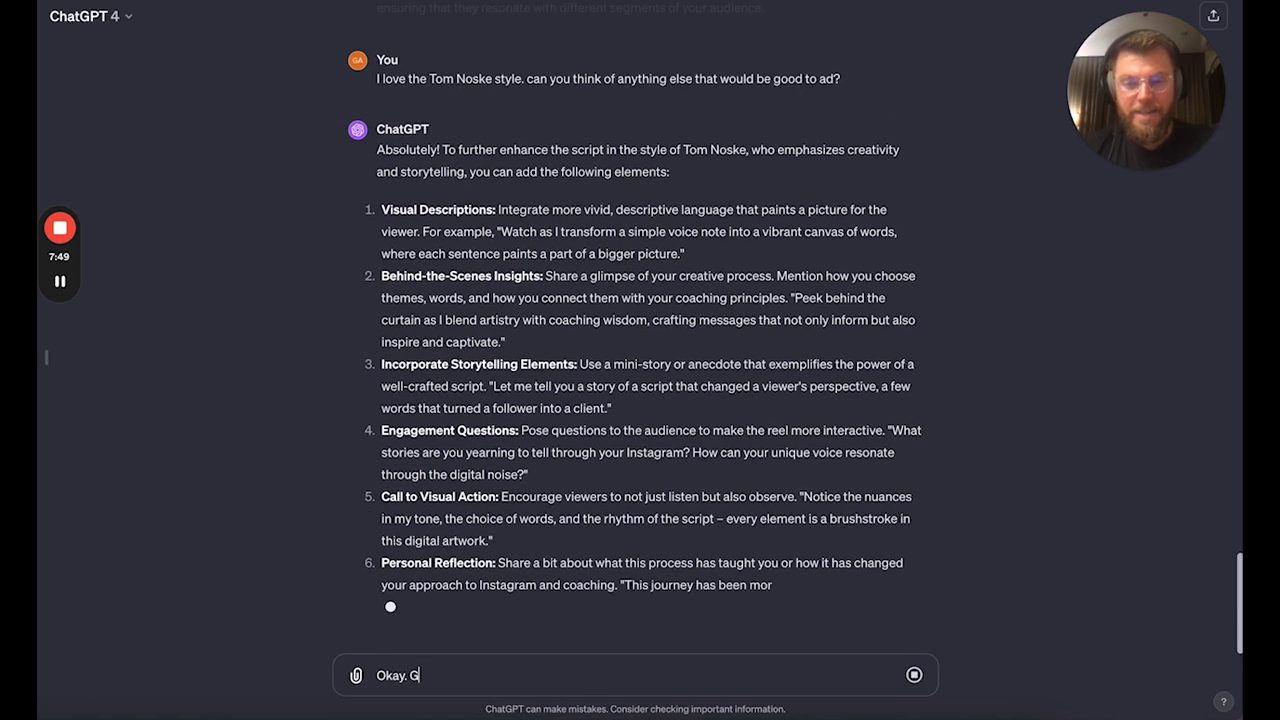
pyautogui.write('ive me the sript')
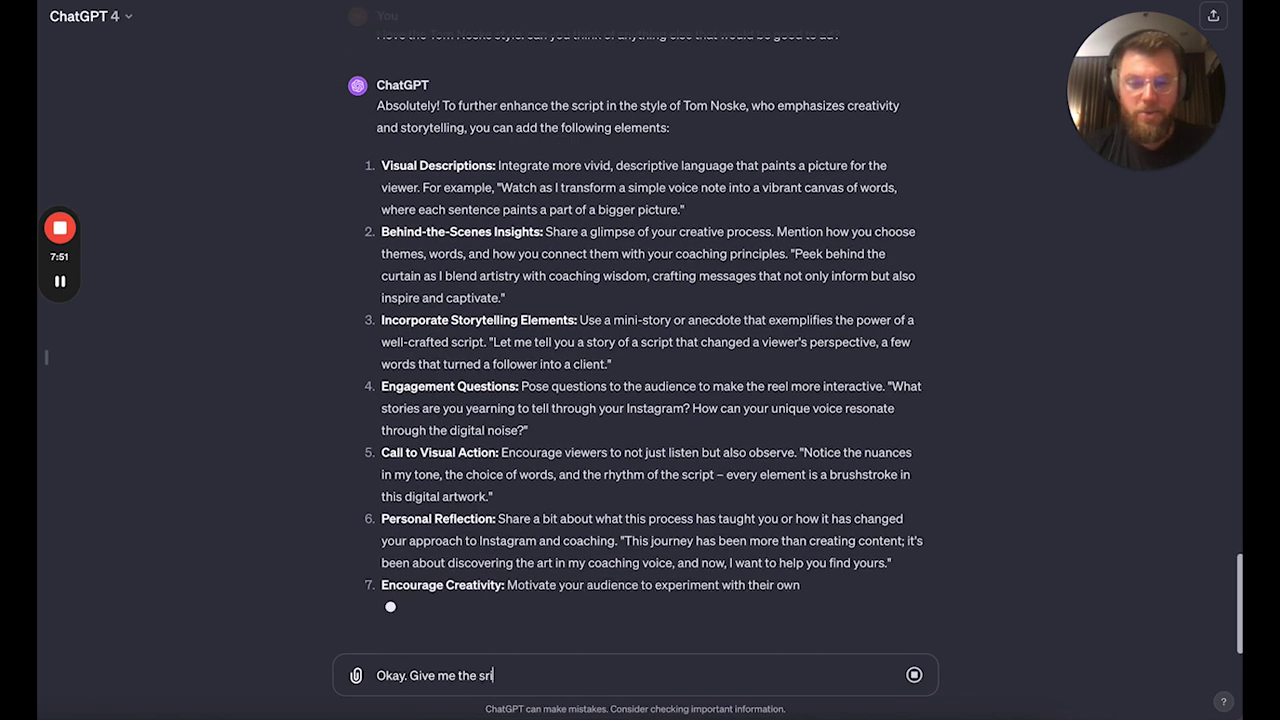
pyautogui.press('BackSpace')
pyautogui.press('BackSpace')
pyautogui.press('BackSpace')
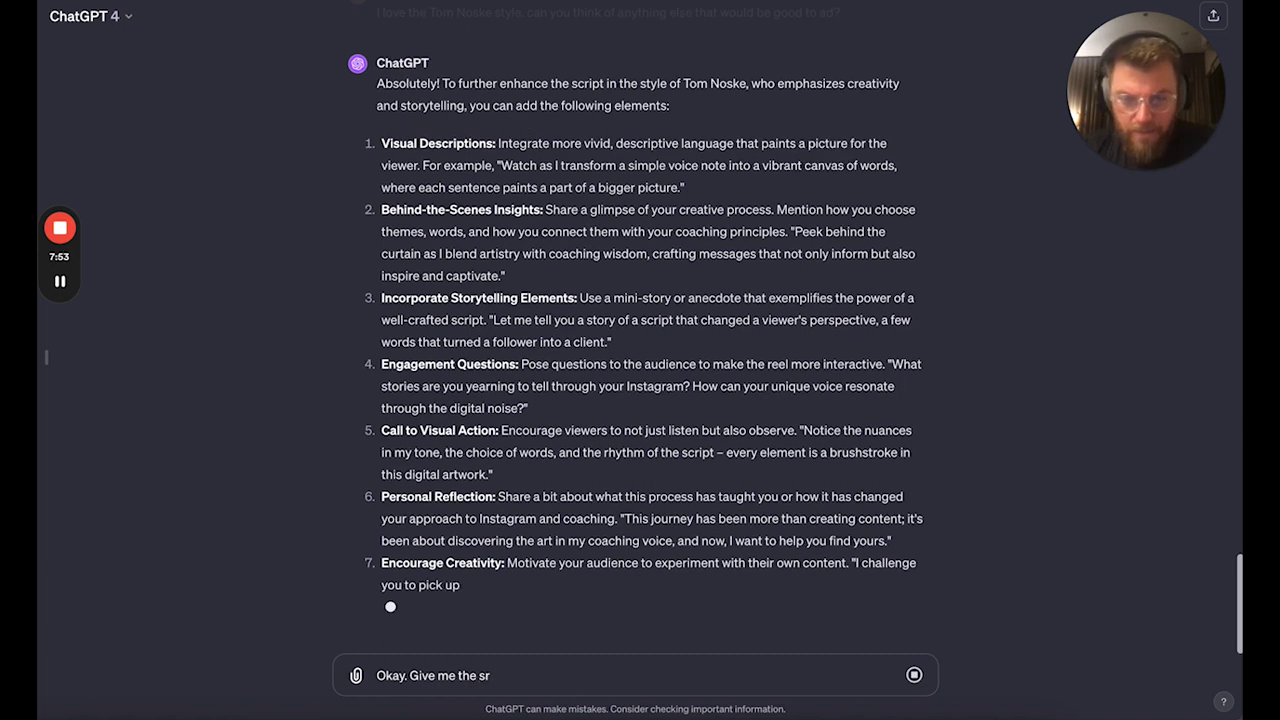
pyautogui.write("pt. I don't one visual")
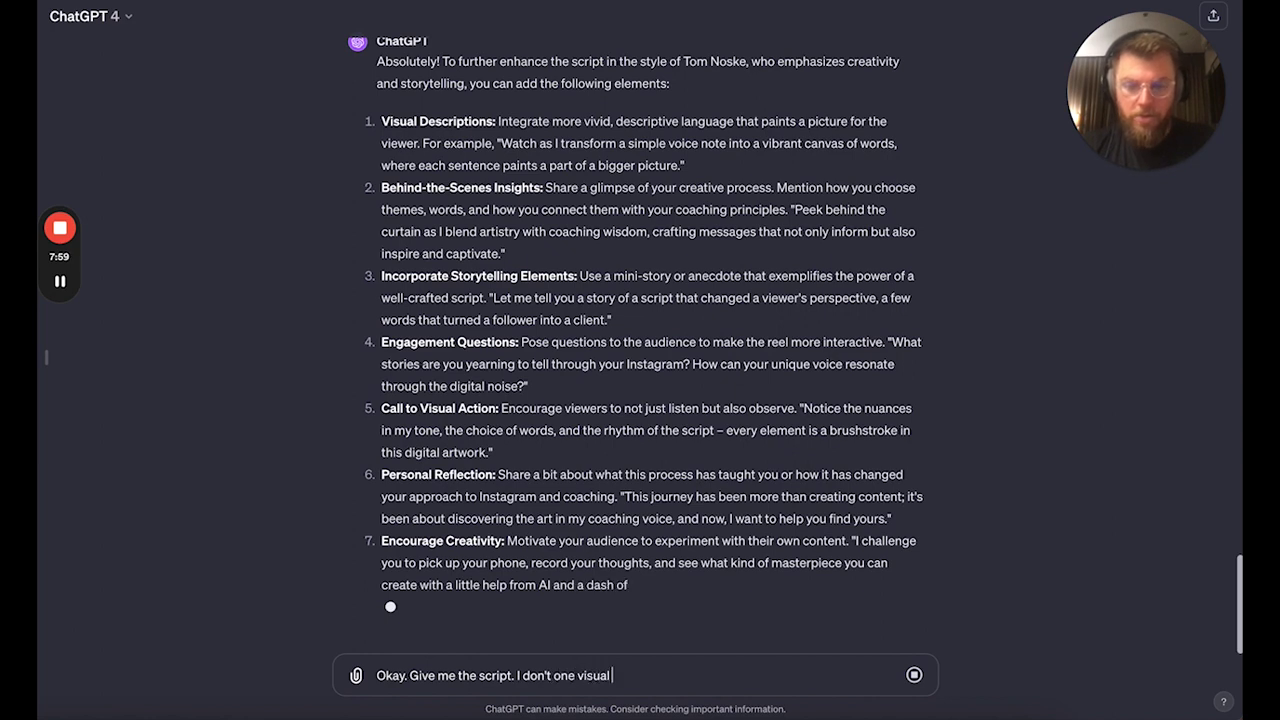
pyautogui.write('cues. ')
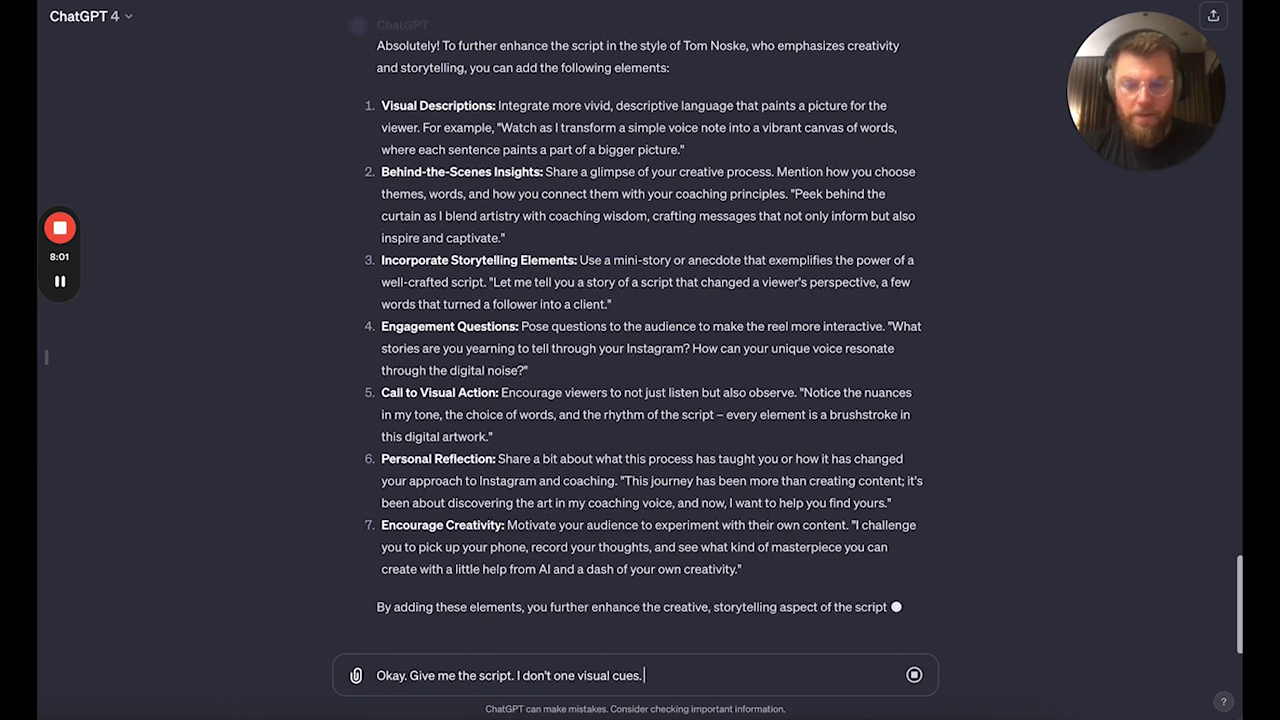
pyautogui.write('Just the script')
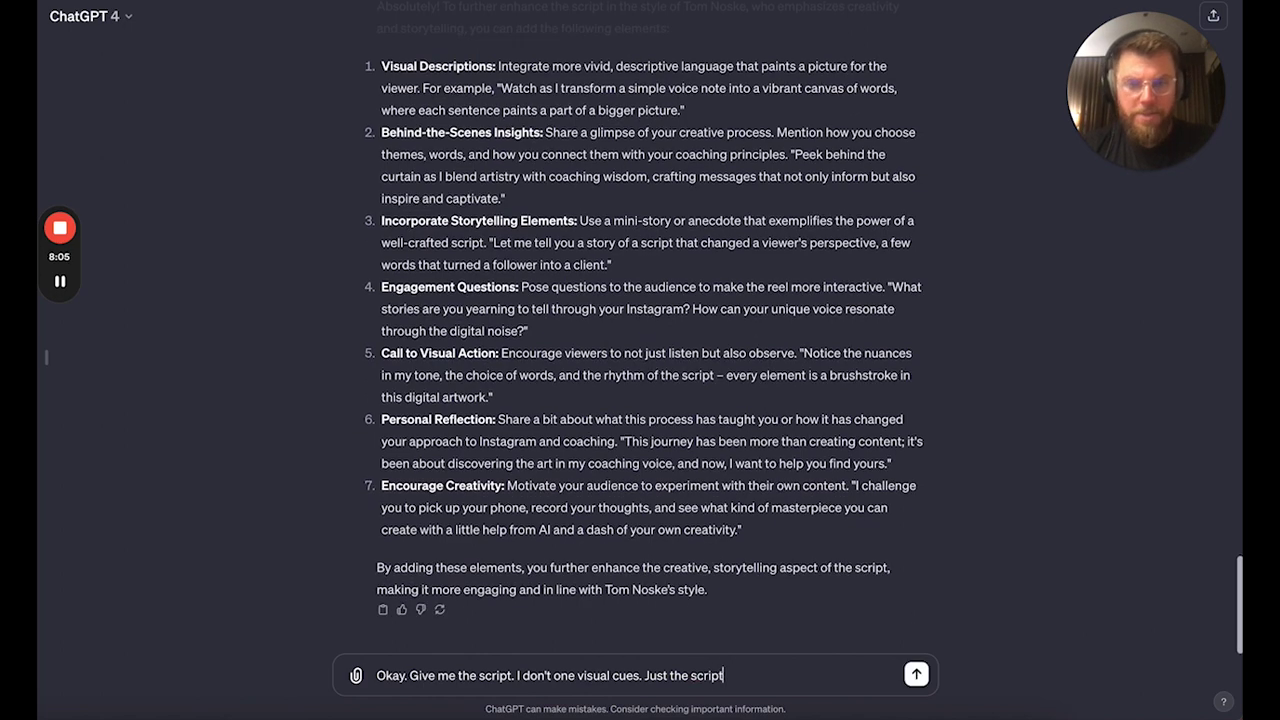
pyautogui.press('Return')
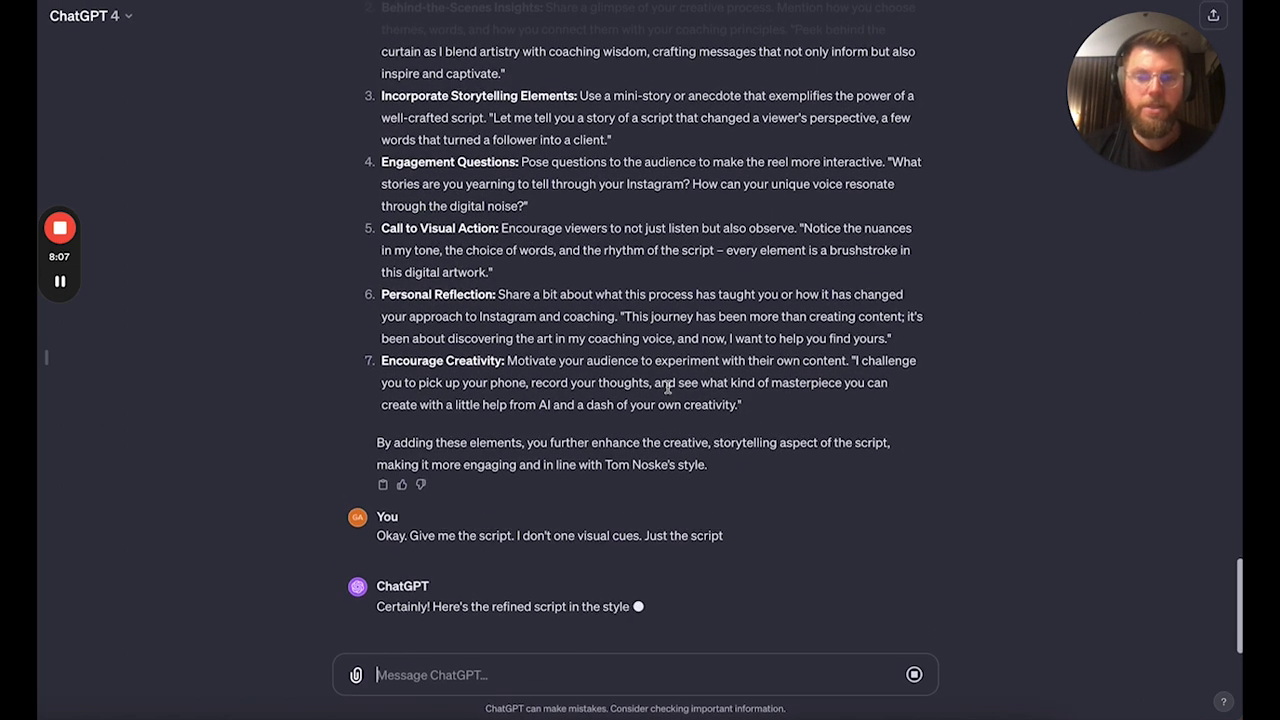
# - Scroll up to the seven suggestions and back down to the refined script as it streams
pyautogui.scroll(2, 358, 244)
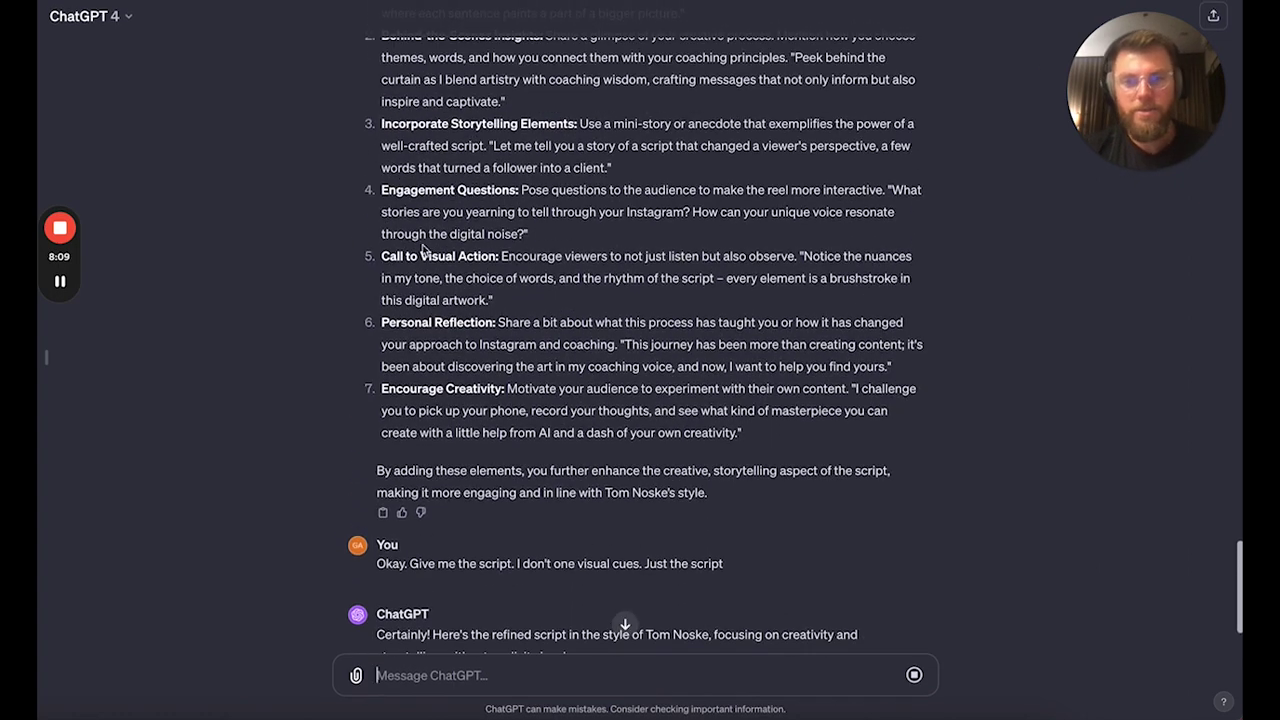
pyautogui.scroll(-3, 358, 244)
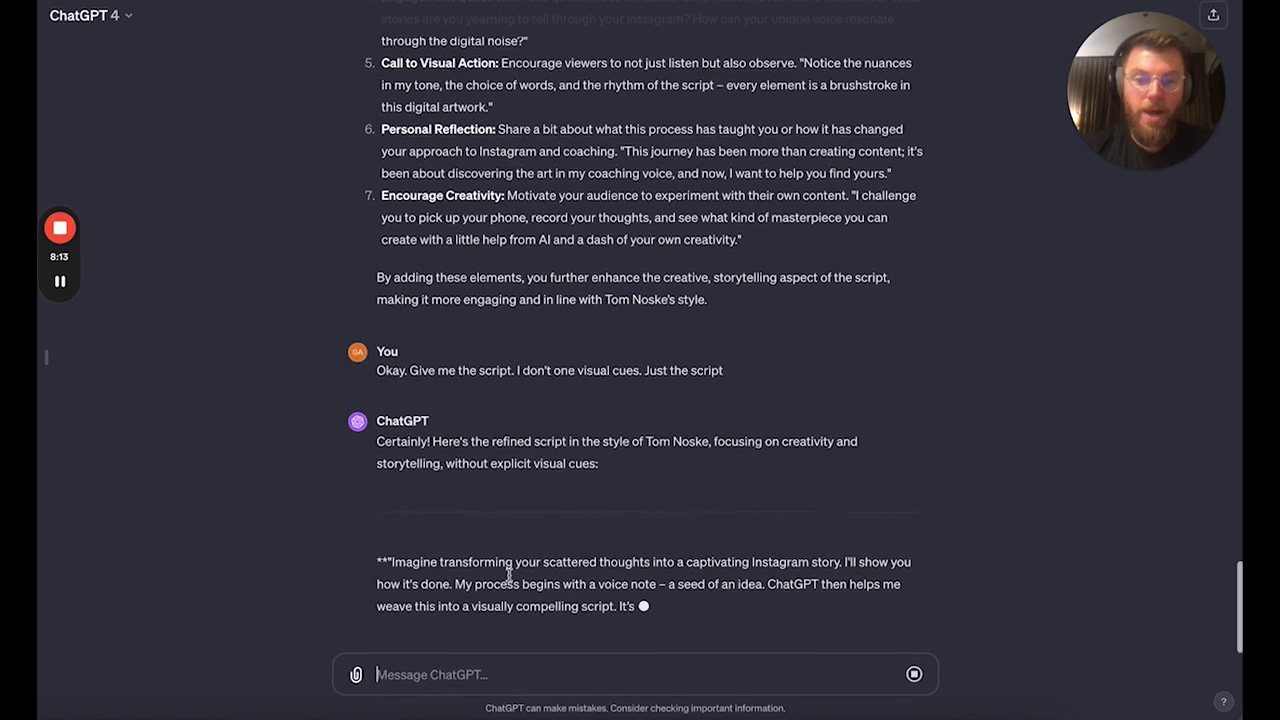
pyautogui.scroll(3, 605, 440)
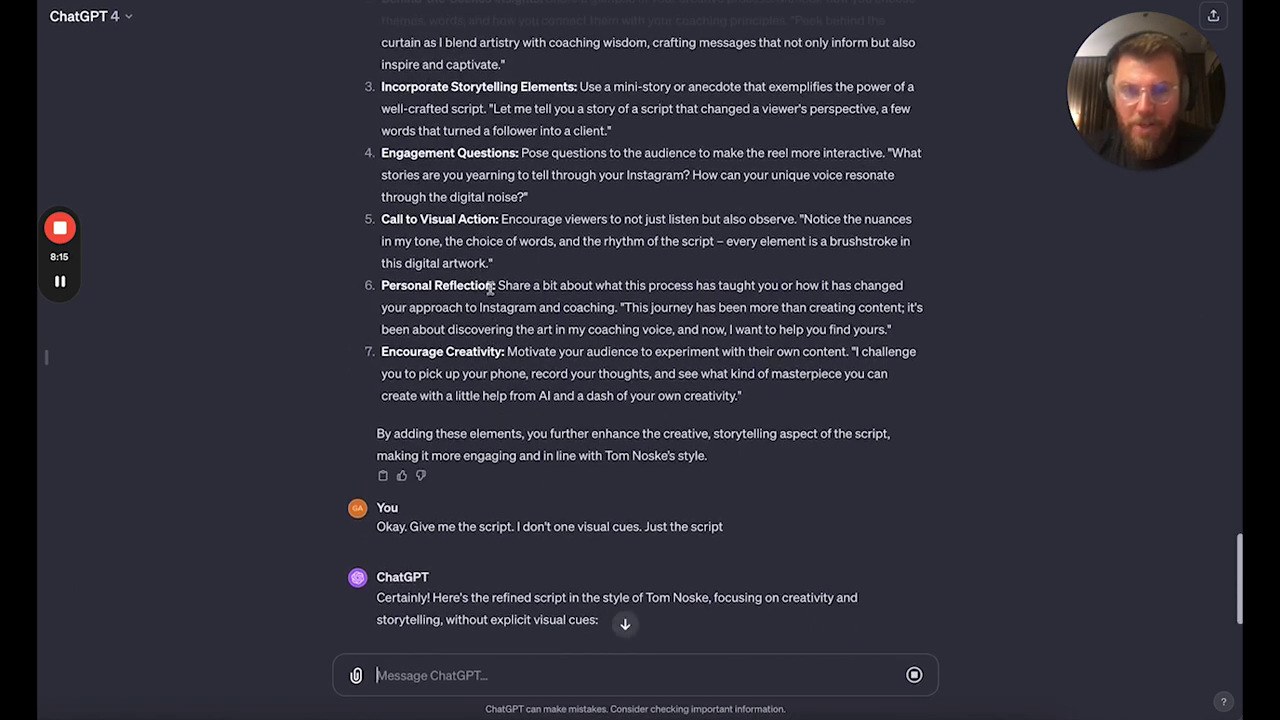
pyautogui.scroll(1, 548, 213)
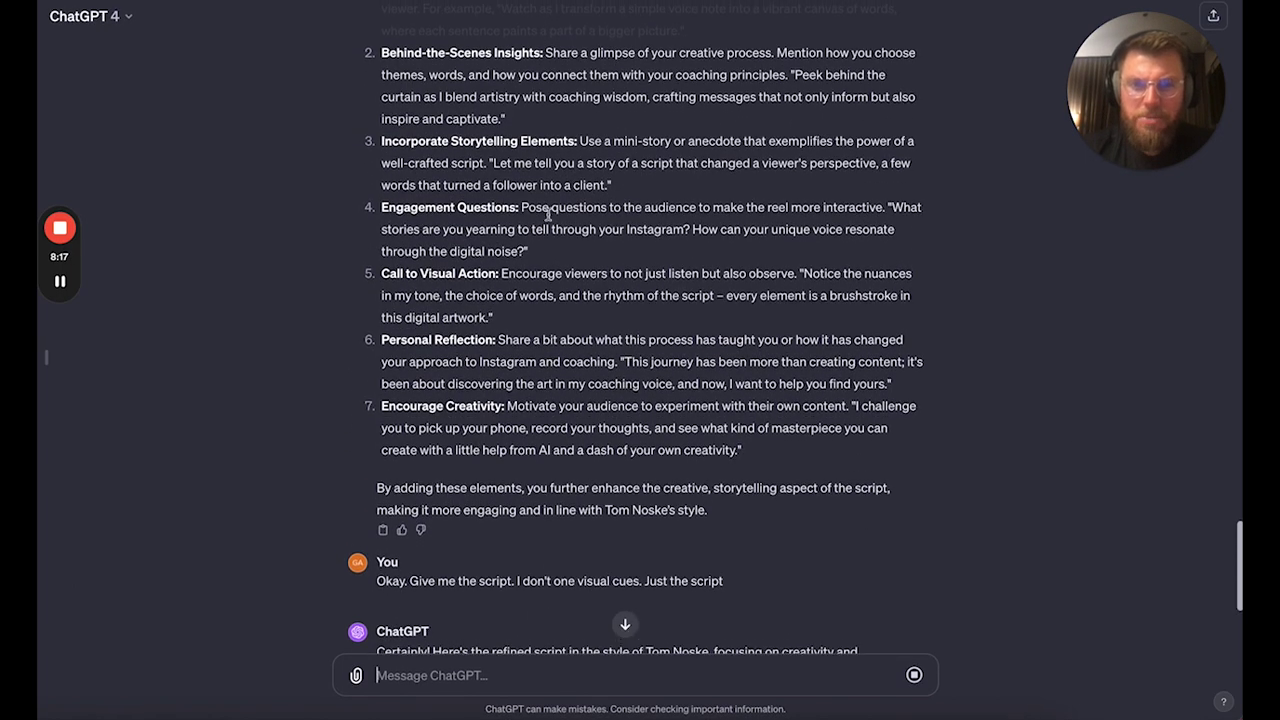
pyautogui.scroll(1, 620, 155)
pyautogui.scroll(-7, 707, 188)
pyautogui.scroll(13, 670, 400)
pyautogui.scroll(-6, 658, 517)
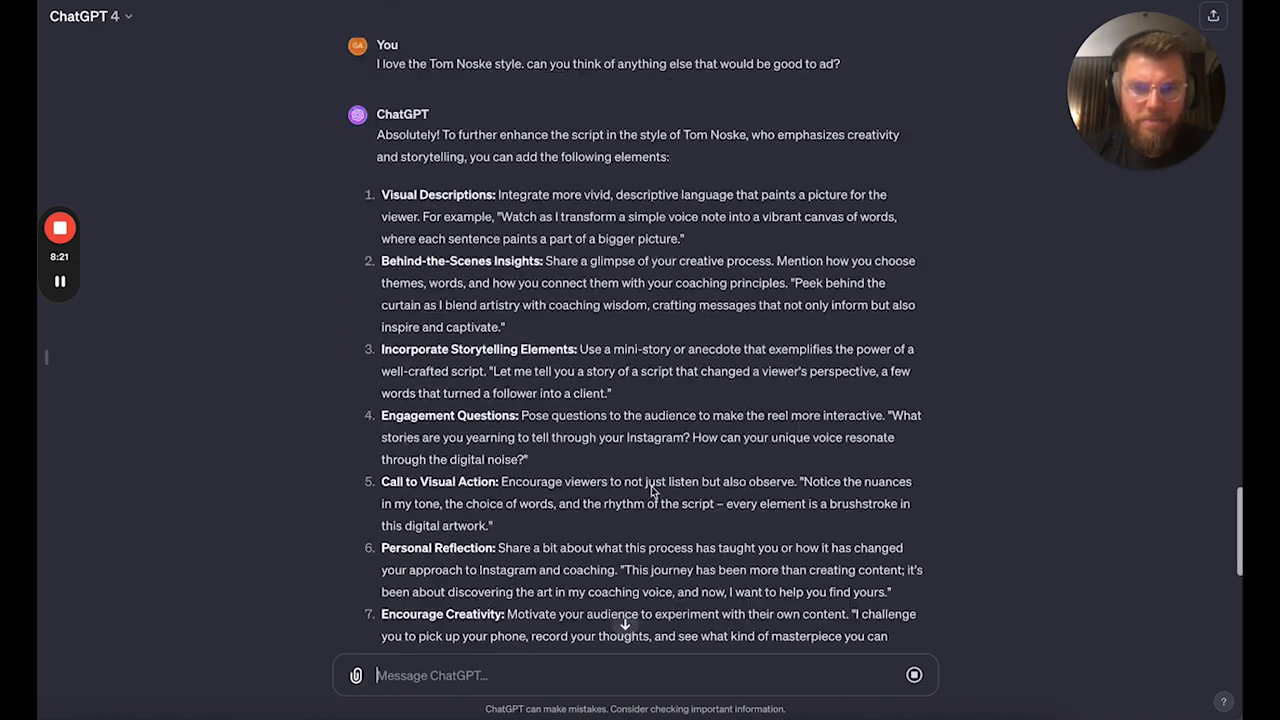
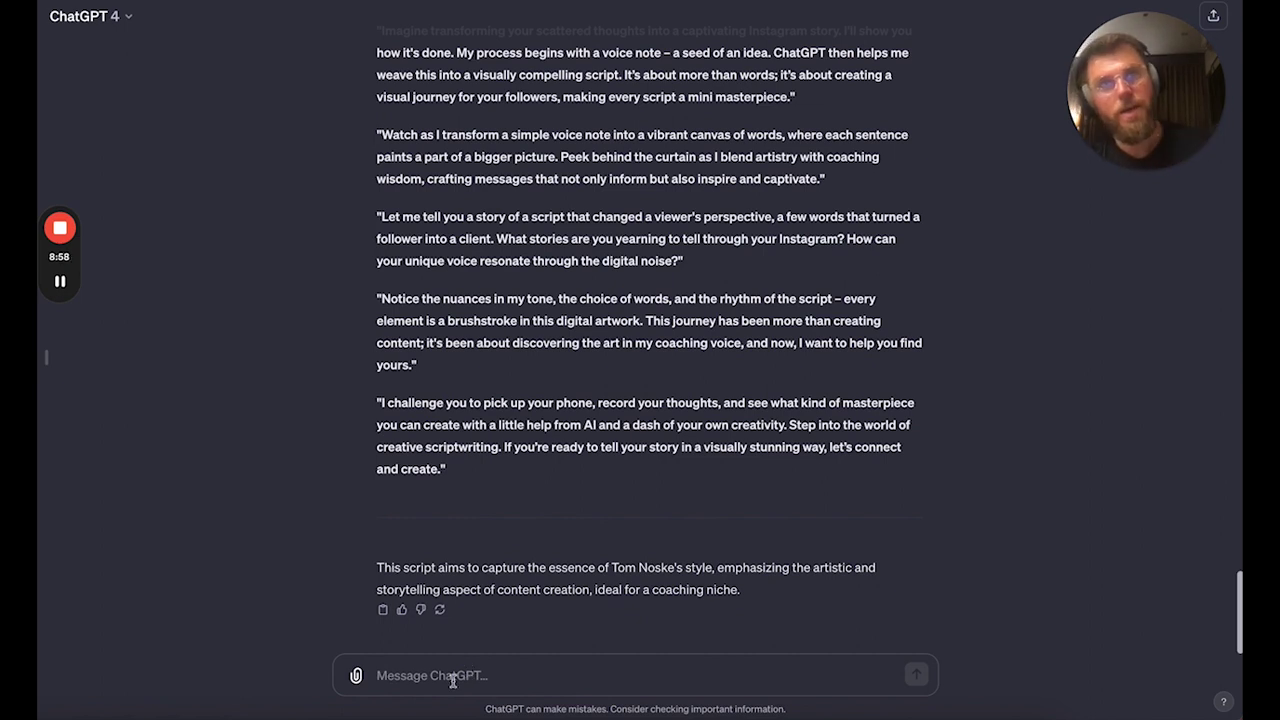
# - Draft a follow-up asking ChatGPT to edit the script toward the landing page and VSL, citing Hormozi, Brunson and Cashvertising
pyautogui.click(452, 680)
pyautogui.write('I w')
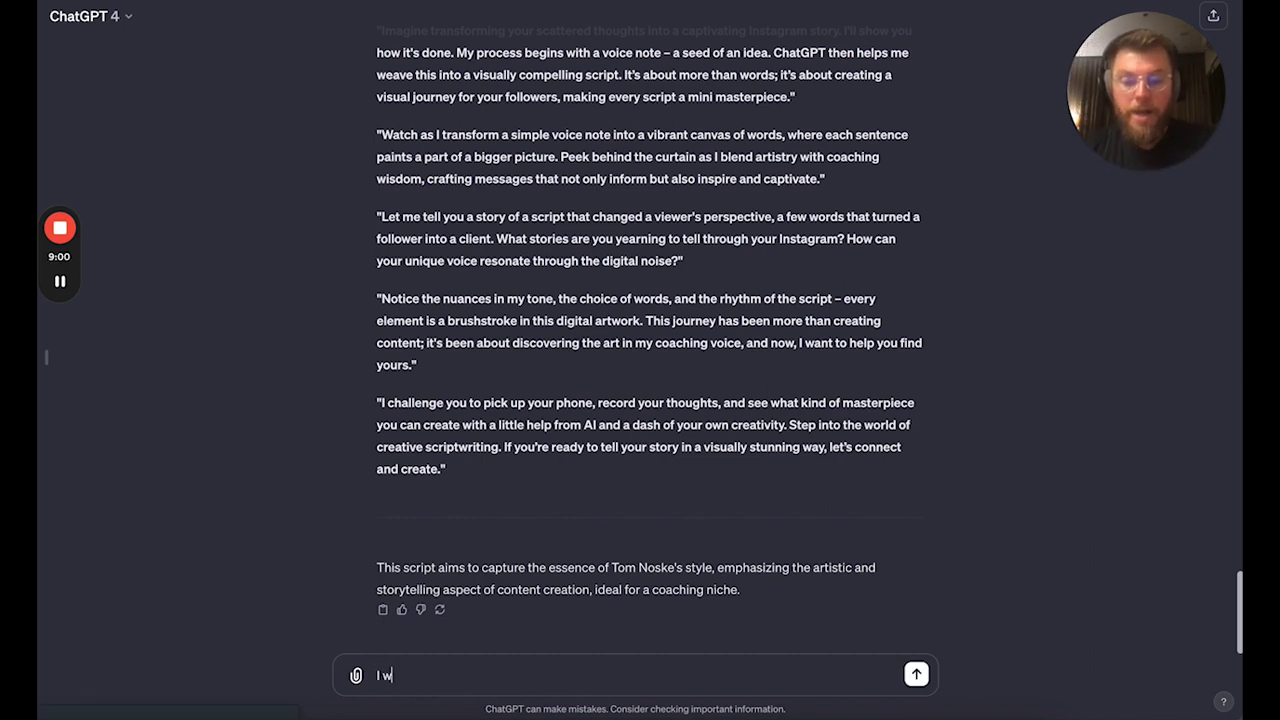
pyautogui.write('ant this script to direct people')
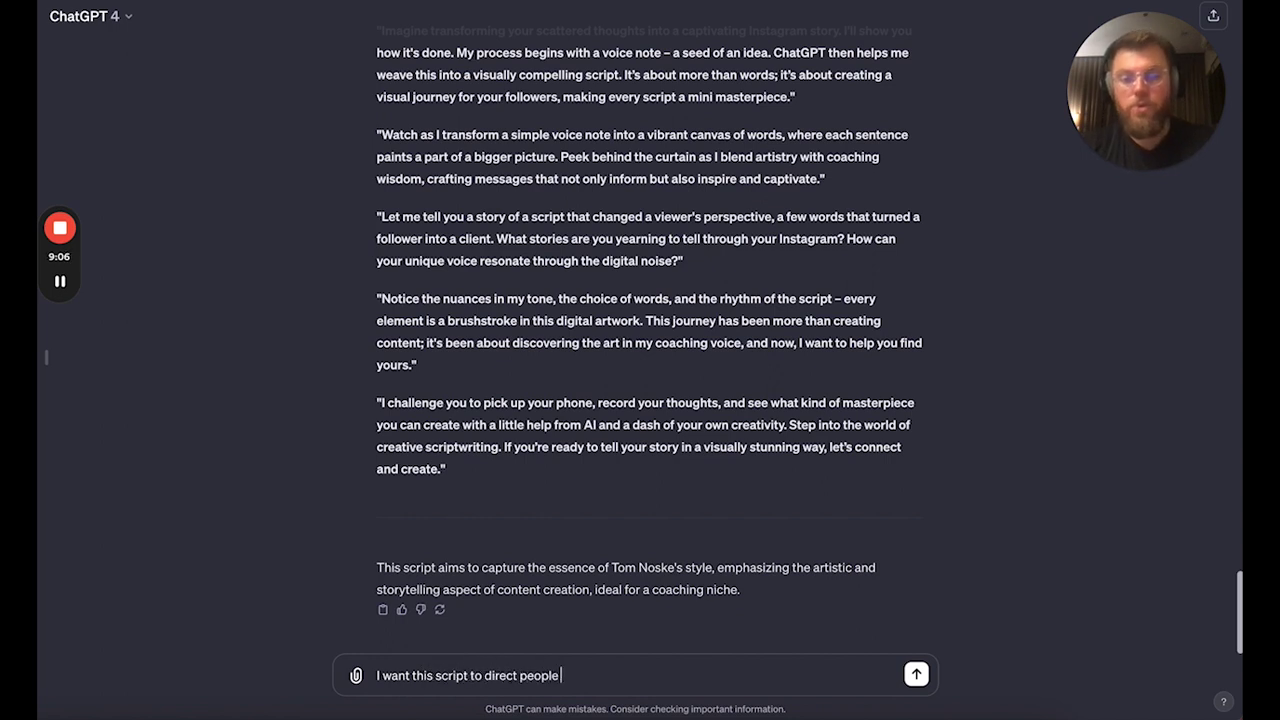
pyautogui.write(' towards muy')
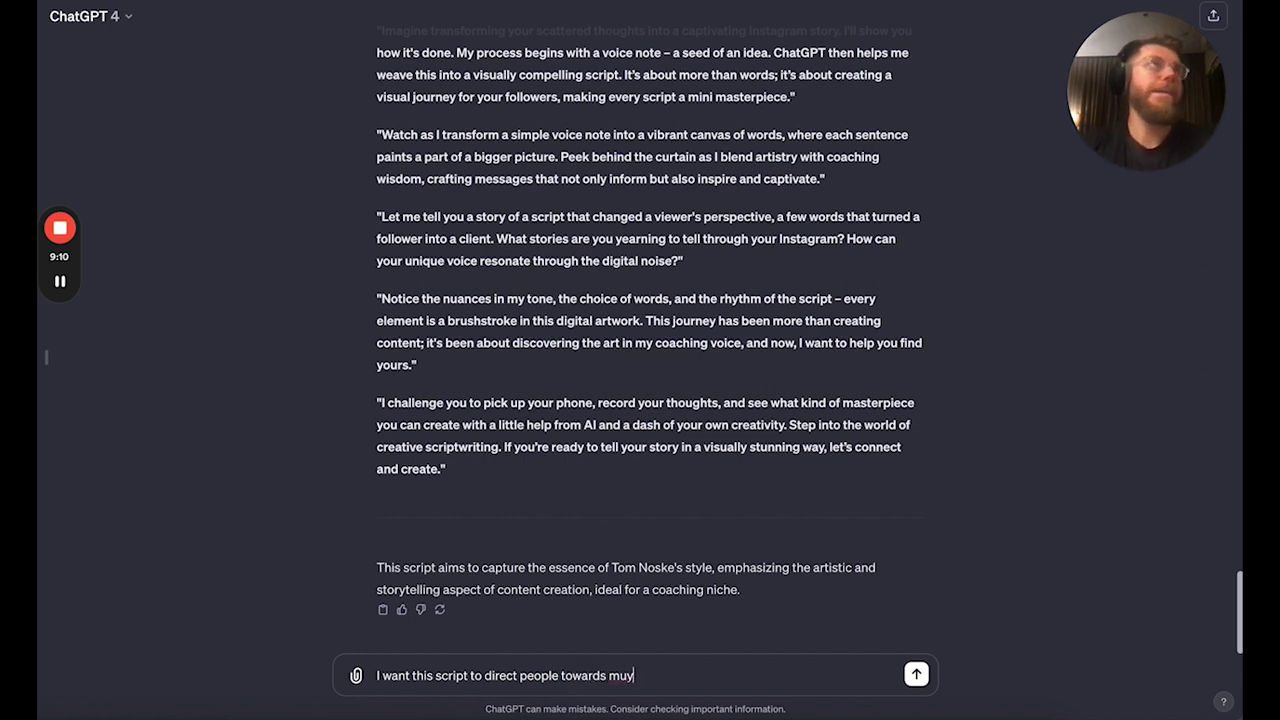
pyautogui.press('BackSpace')
pyautogui.write('y landing page and VSL')
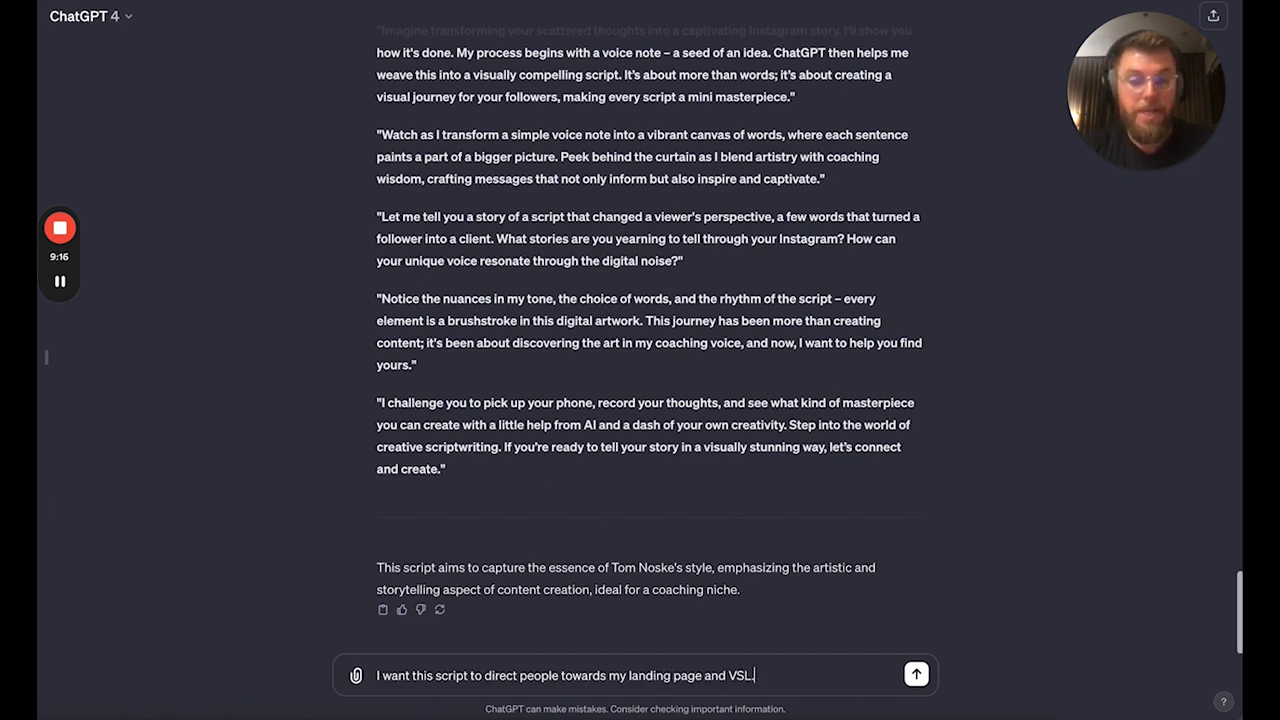
pyautogui.write('. Use the')
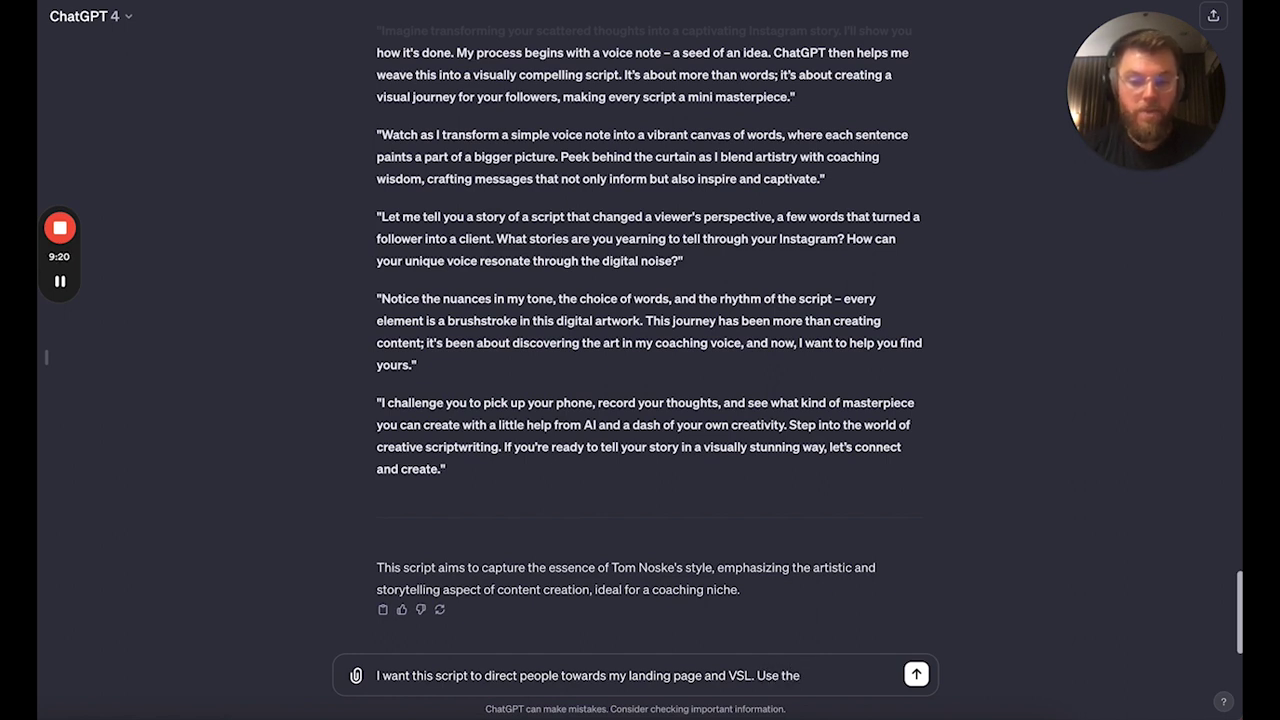
pyautogui.write(' wisdom')
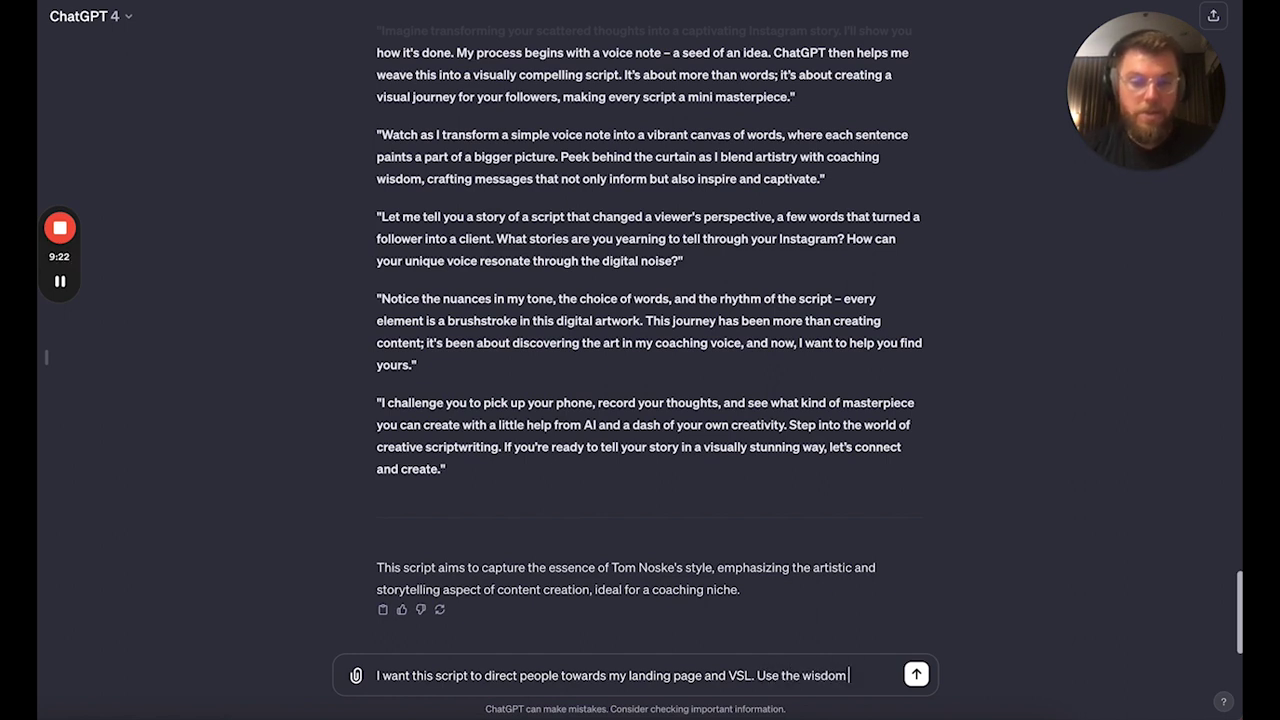
pyautogui.write(' of Alex H')
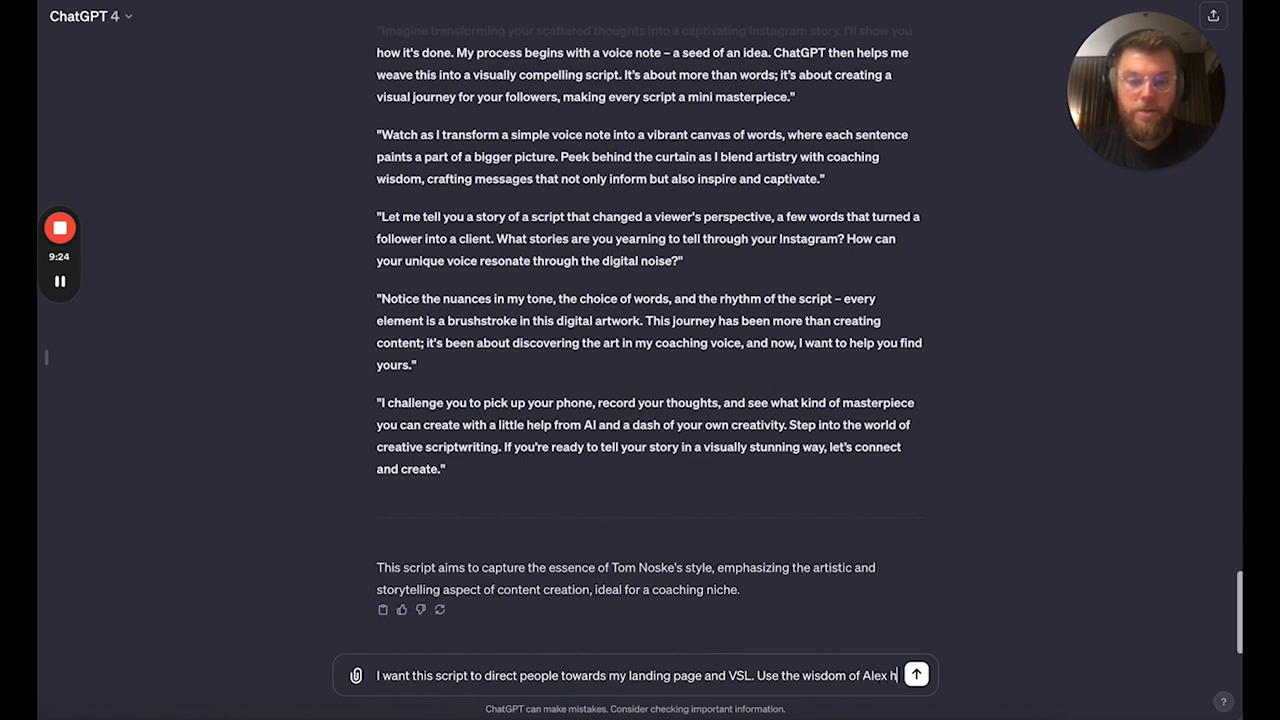
pyautogui.write('ormozi. & russe')
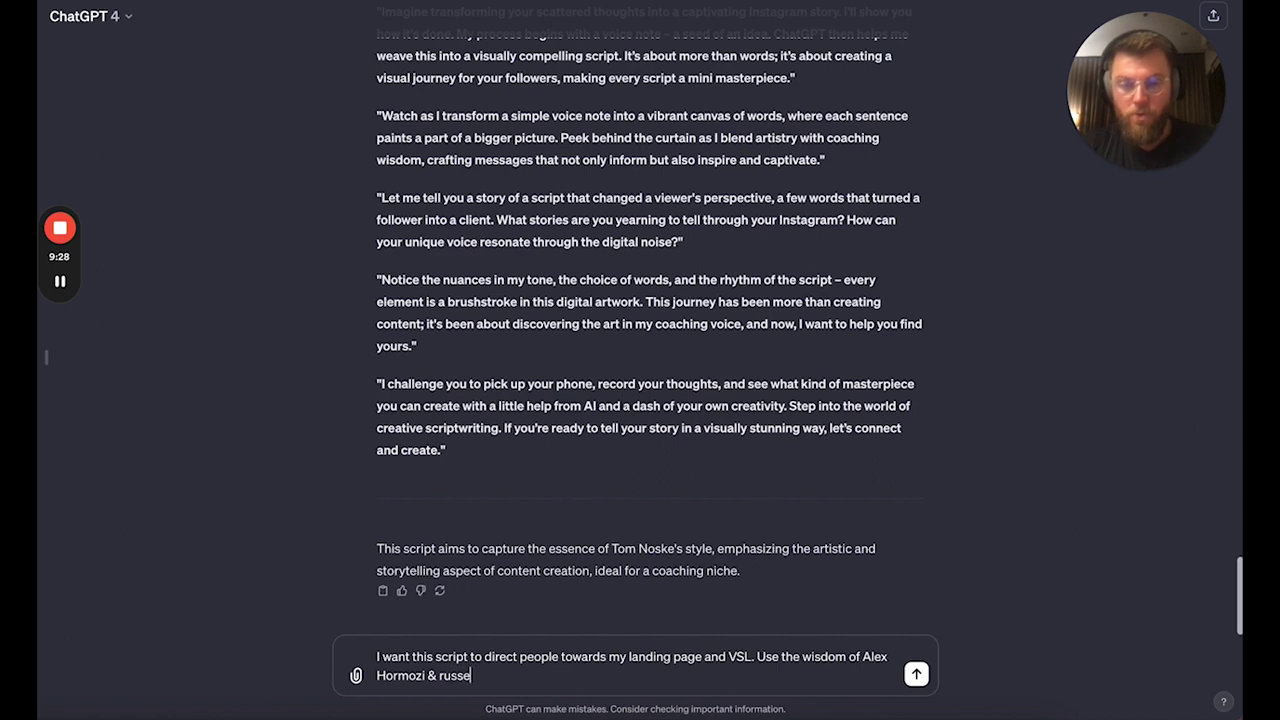
pyautogui.press('BackSpace')
pyautogui.write('Russ')
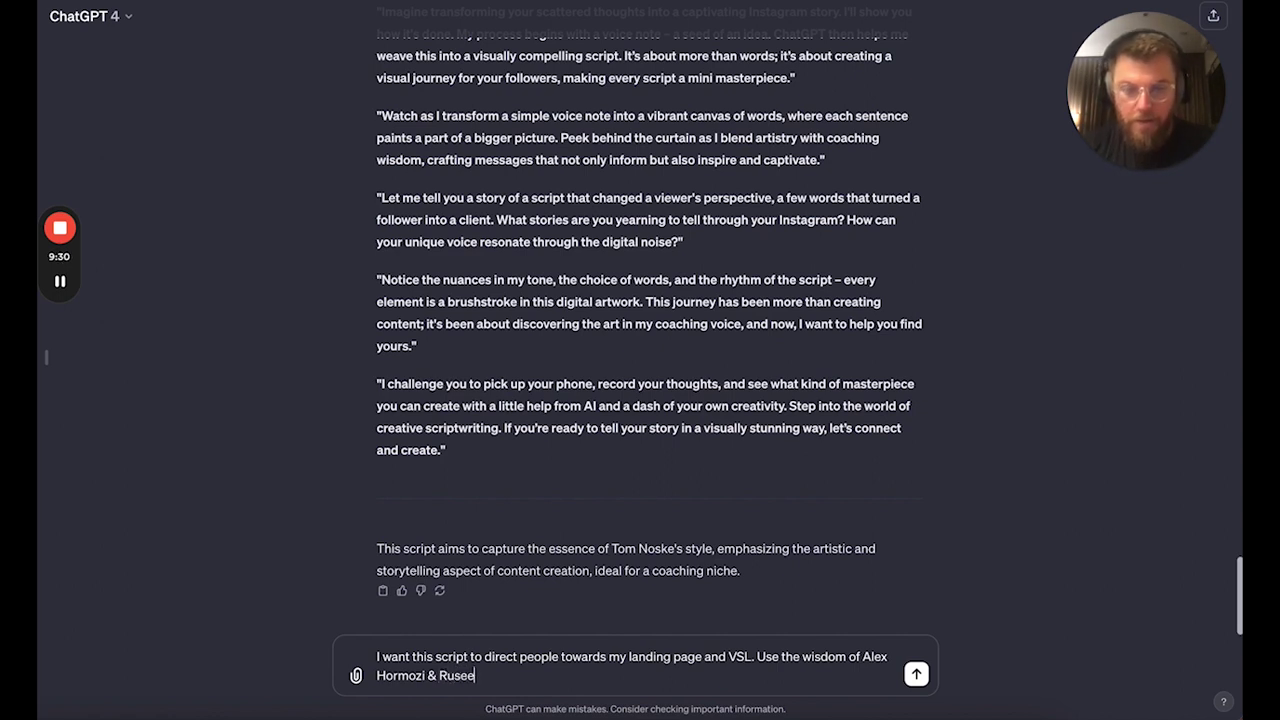
pyautogui.write('ell')
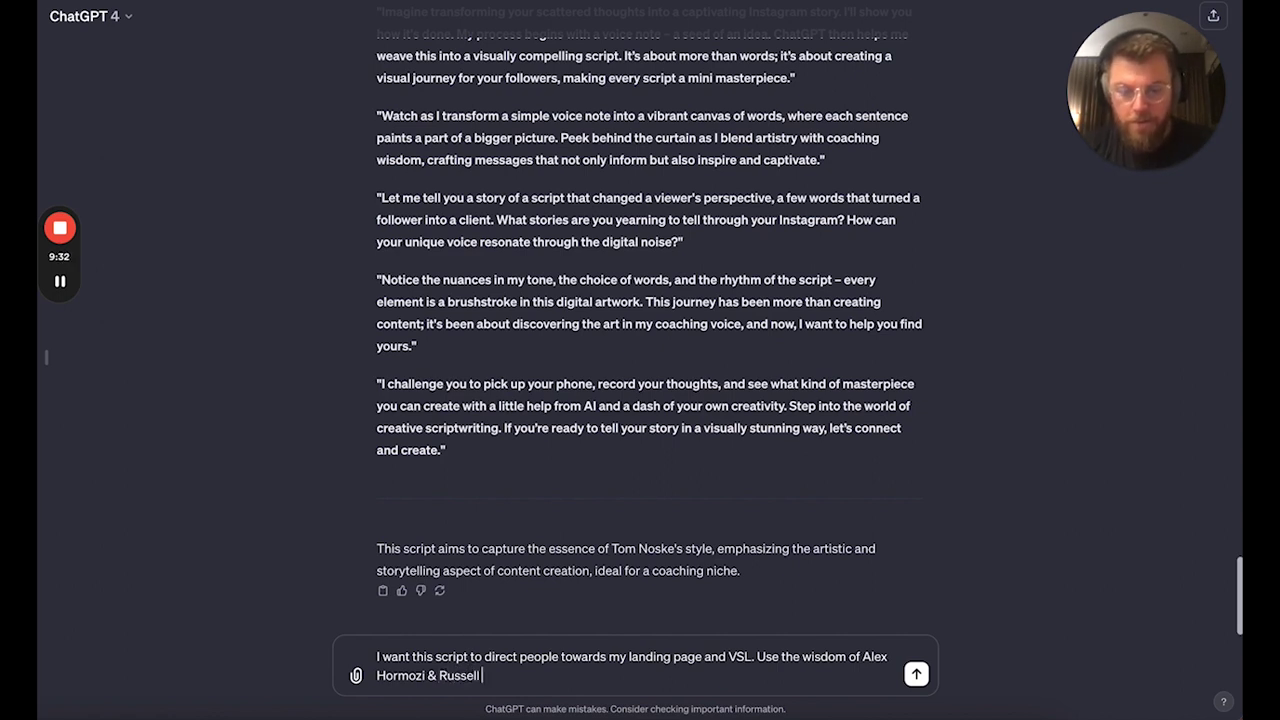
pyautogui.write(' Brunson')
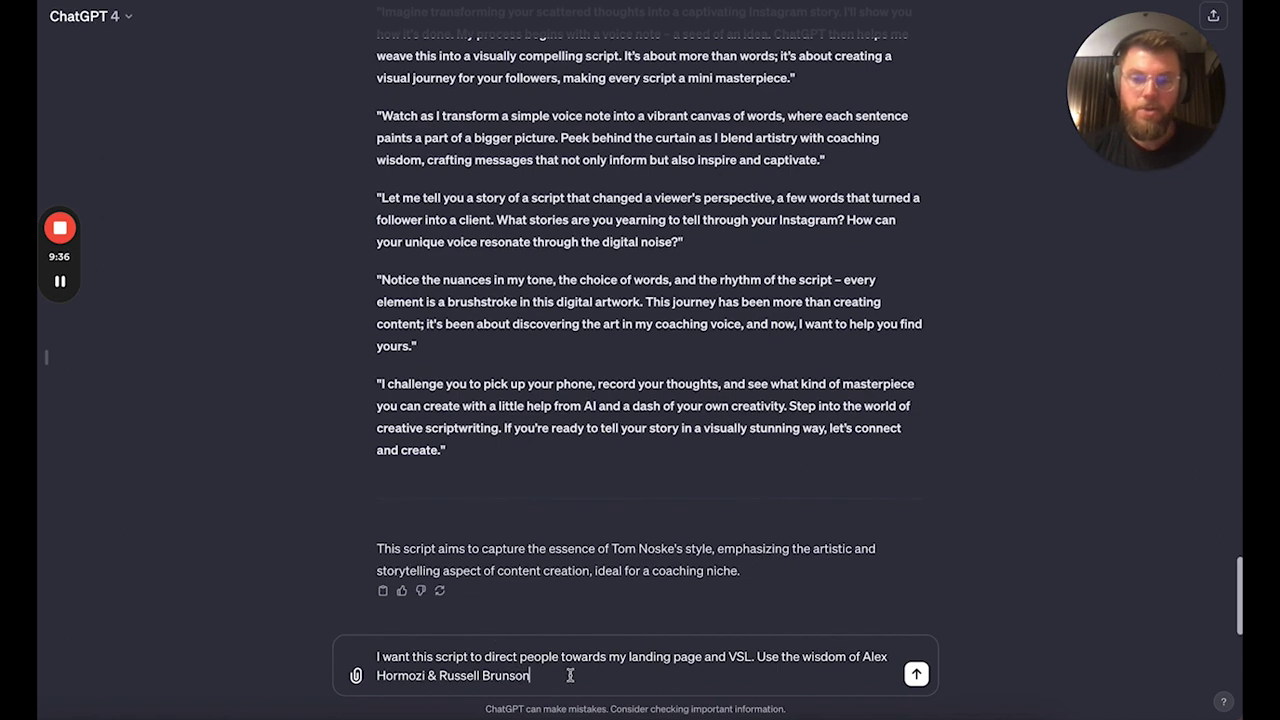
pyautogui.write(' and th')
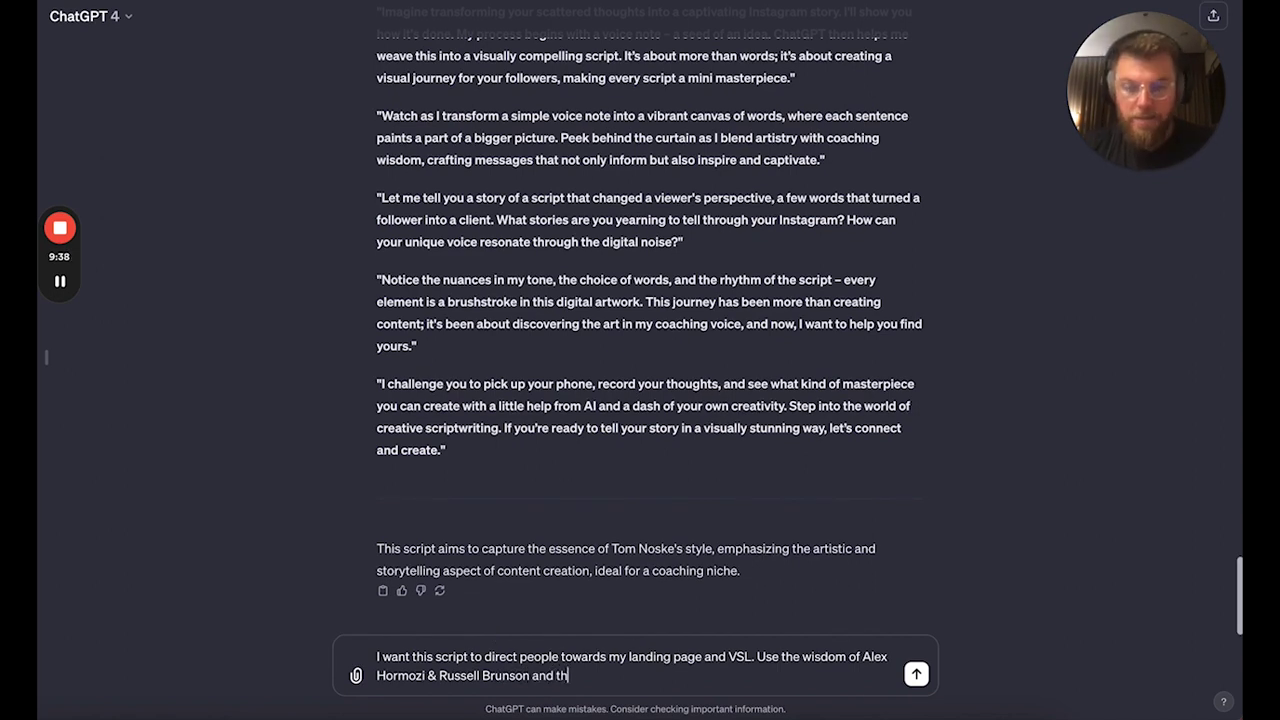
pyautogui.write('e teachings from the')
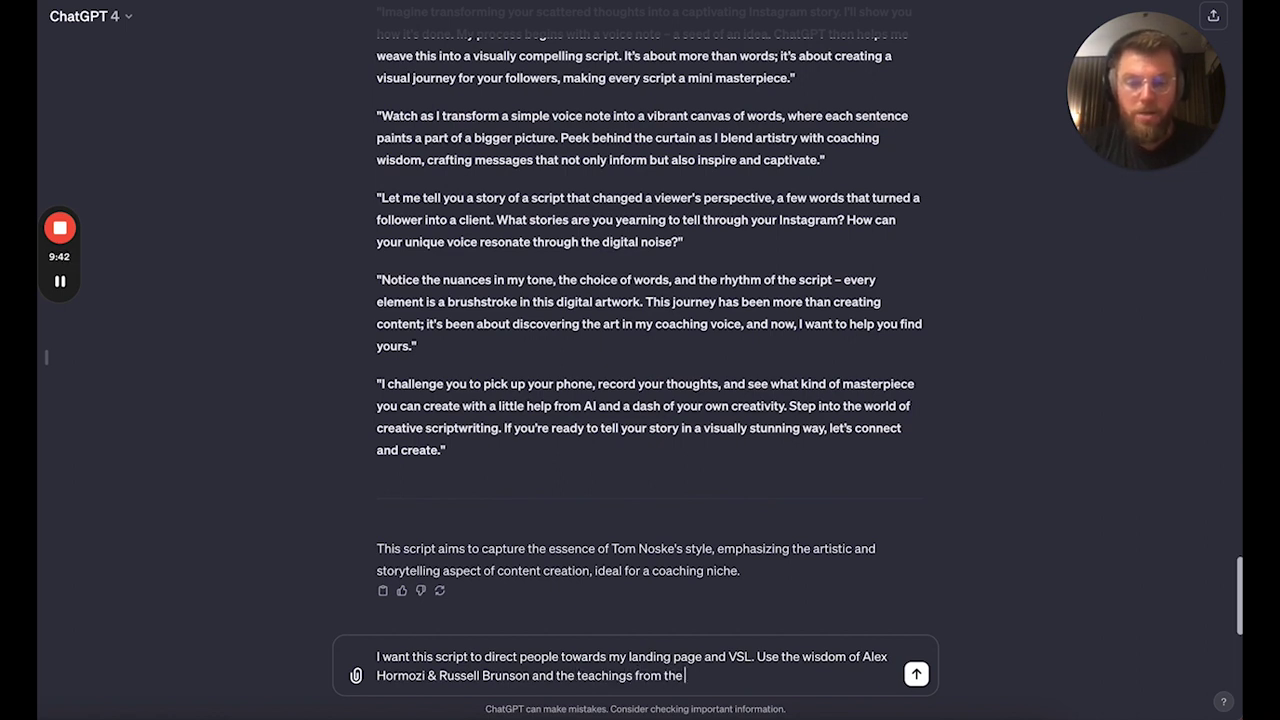
pyautogui.write(' book Cashvertising')
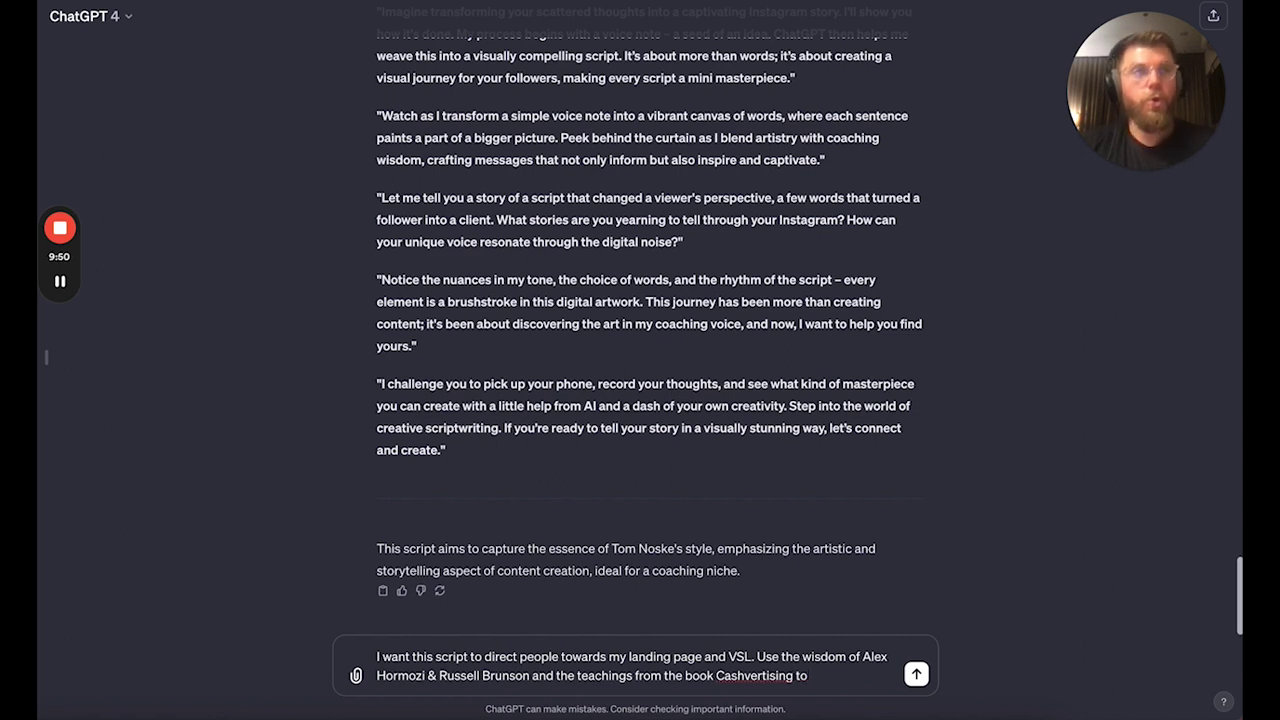
pyautogui.write('to suggest ')
pyautogui.write('and make edit')
pyautogui.write('s to this scrip')
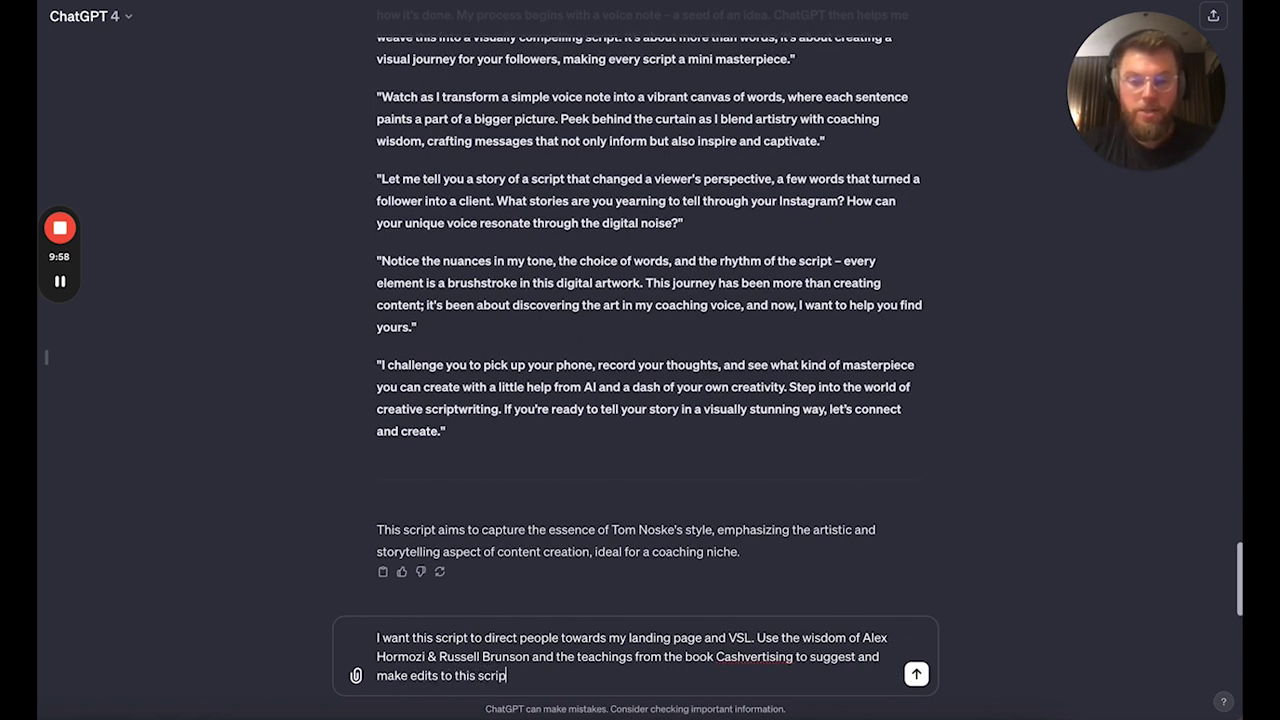
pyautogui.write('t')
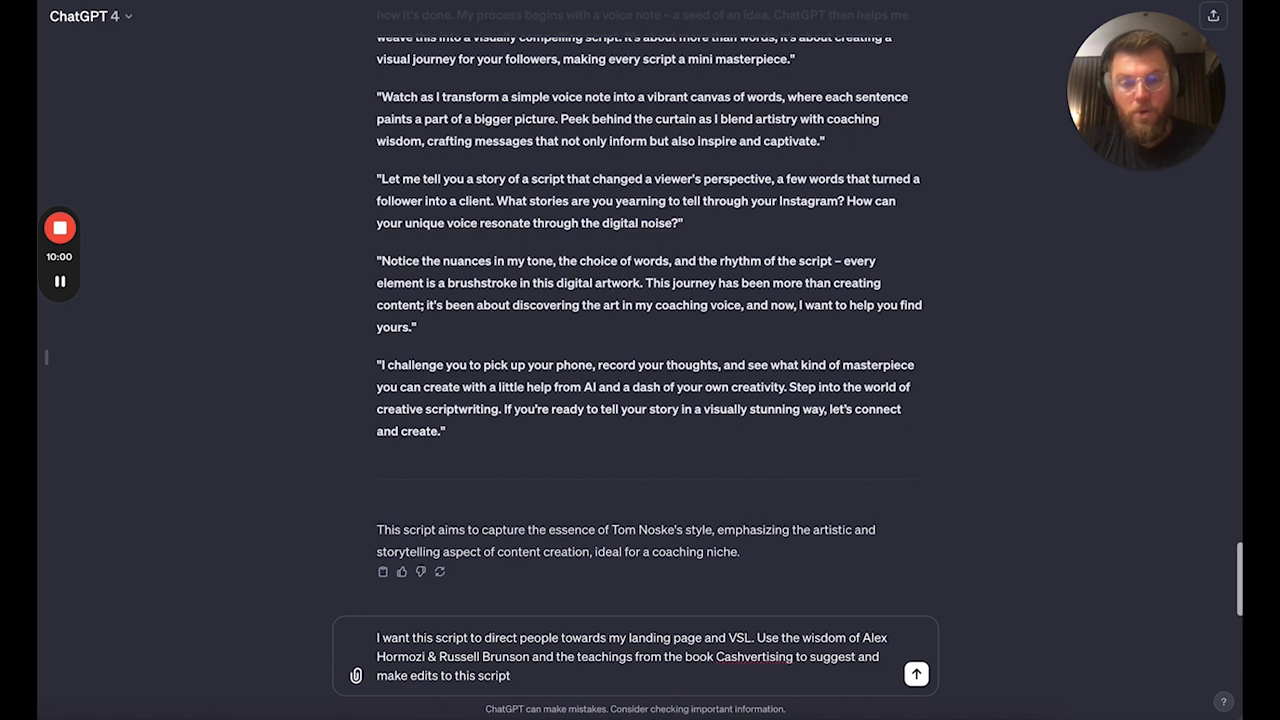
pyautogui.write(' frfor the')
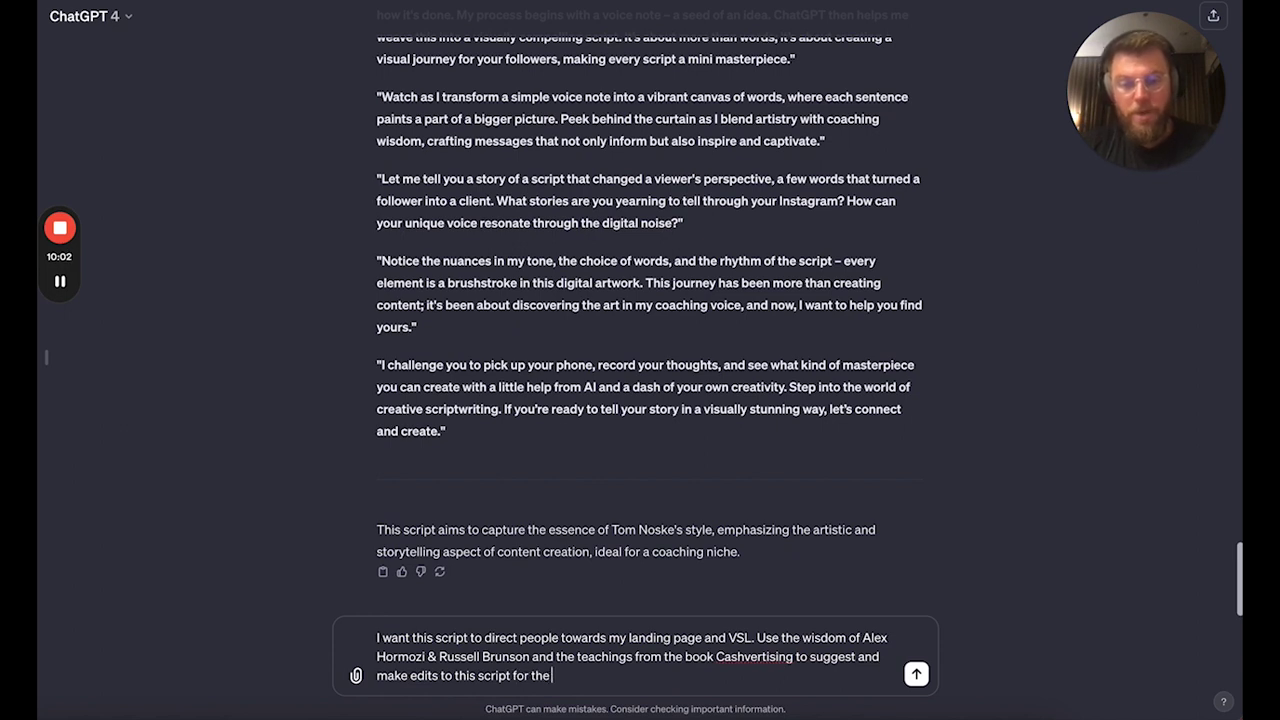
pyautogui.write(' desired outcome')
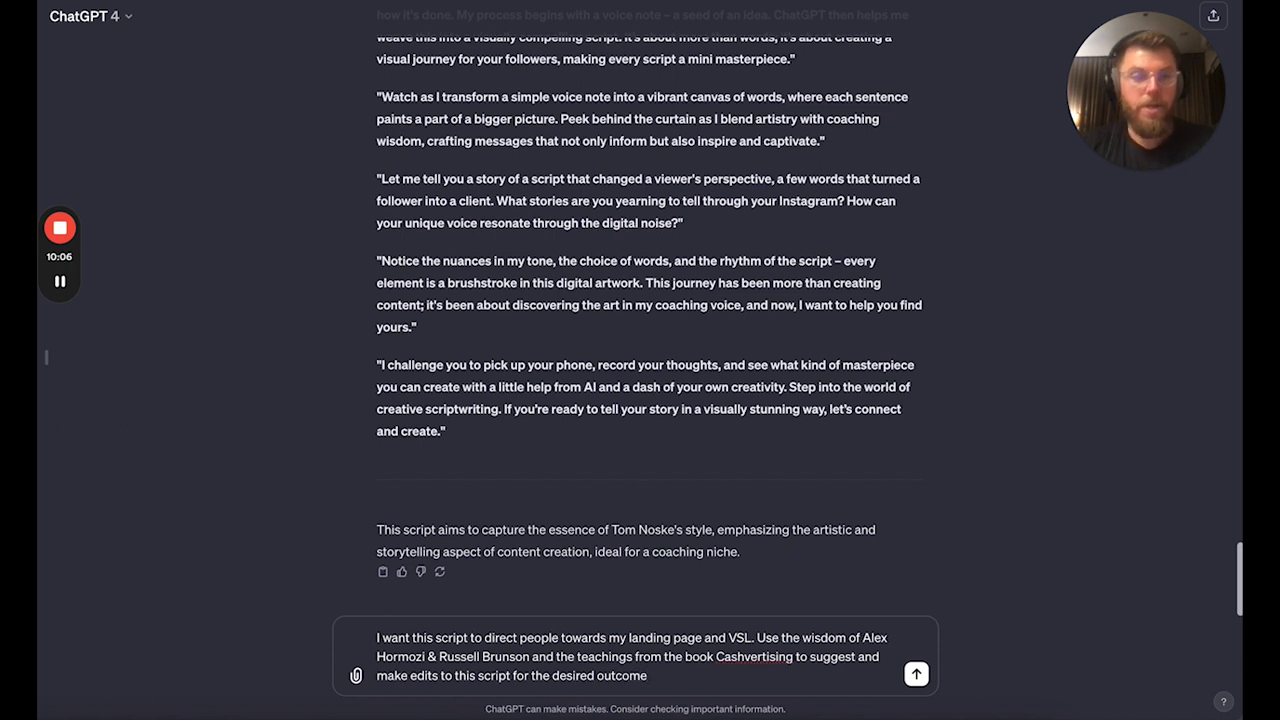
# - Send the landing page and VSL script revision request
pyautogui.press('Return')
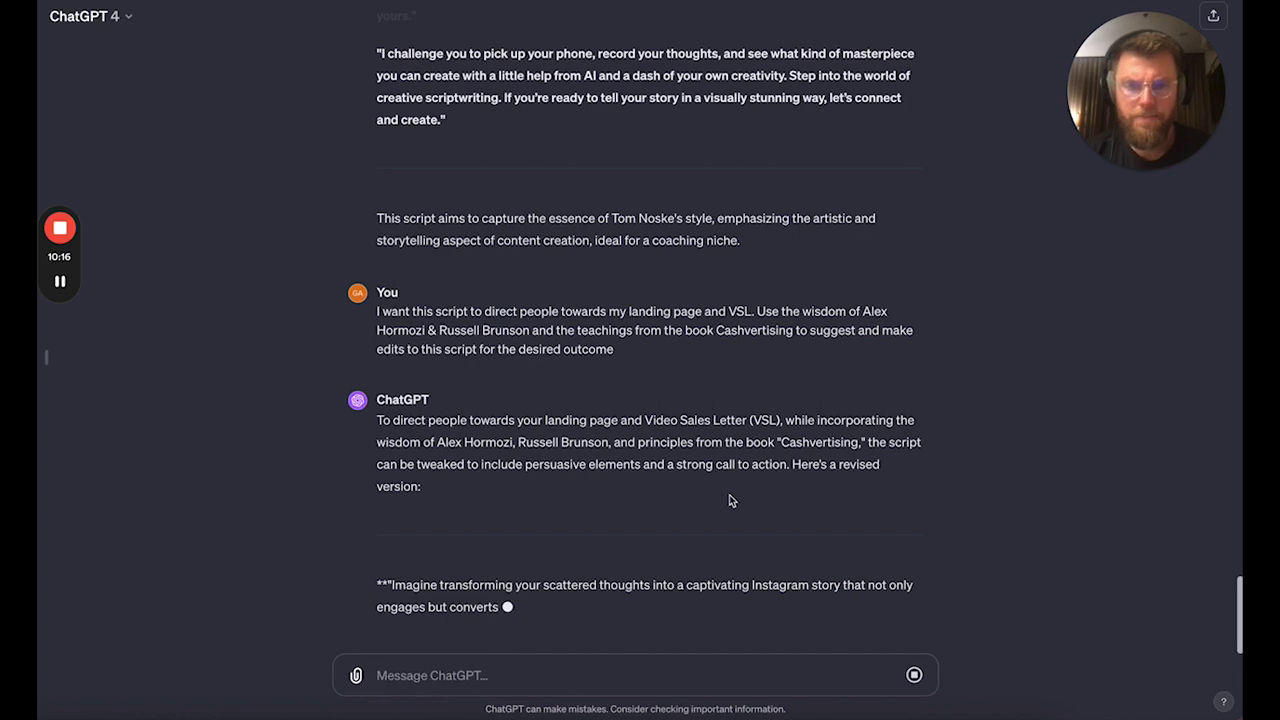
pyautogui.moveTo(511, 467); pyautogui.dragTo(744, 481)
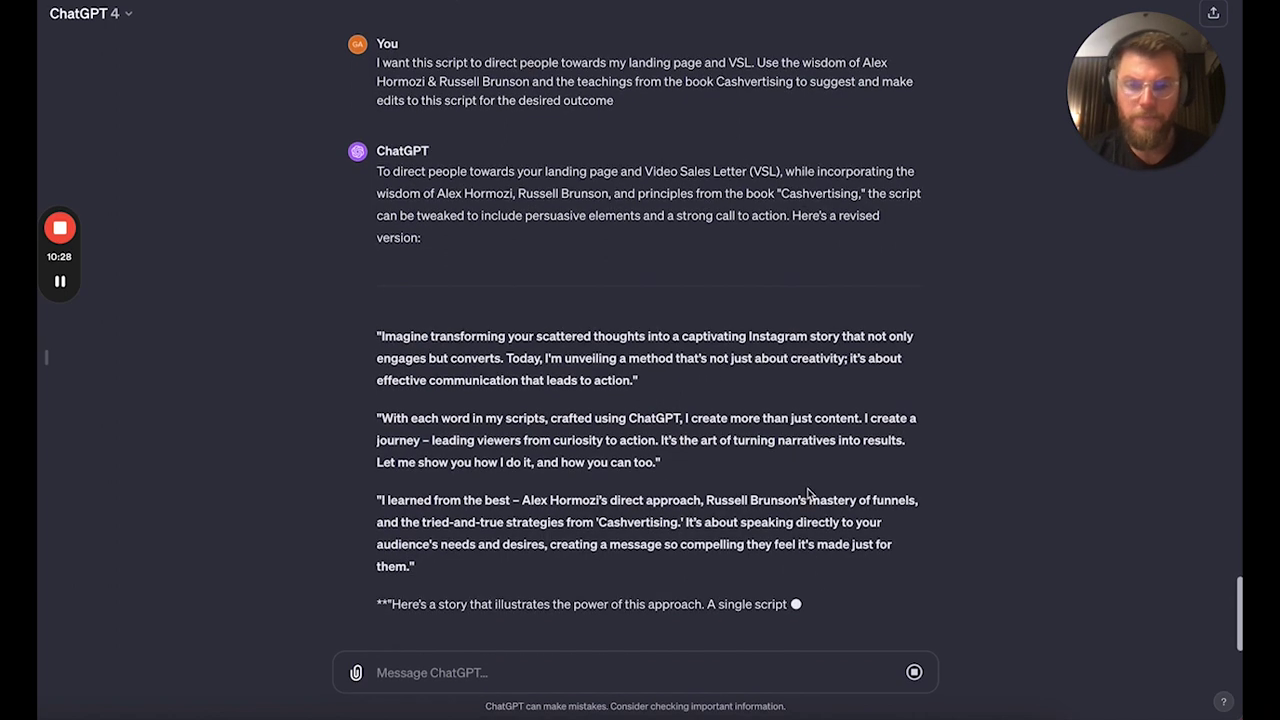
pyautogui.scroll(3, 625, 553)
# - Review the revised reply's opening, then reopen the landing-page request for editing
pyautogui.moveTo(378, 414); pyautogui.dragTo(564, 430)
pyautogui.click(427, 429)
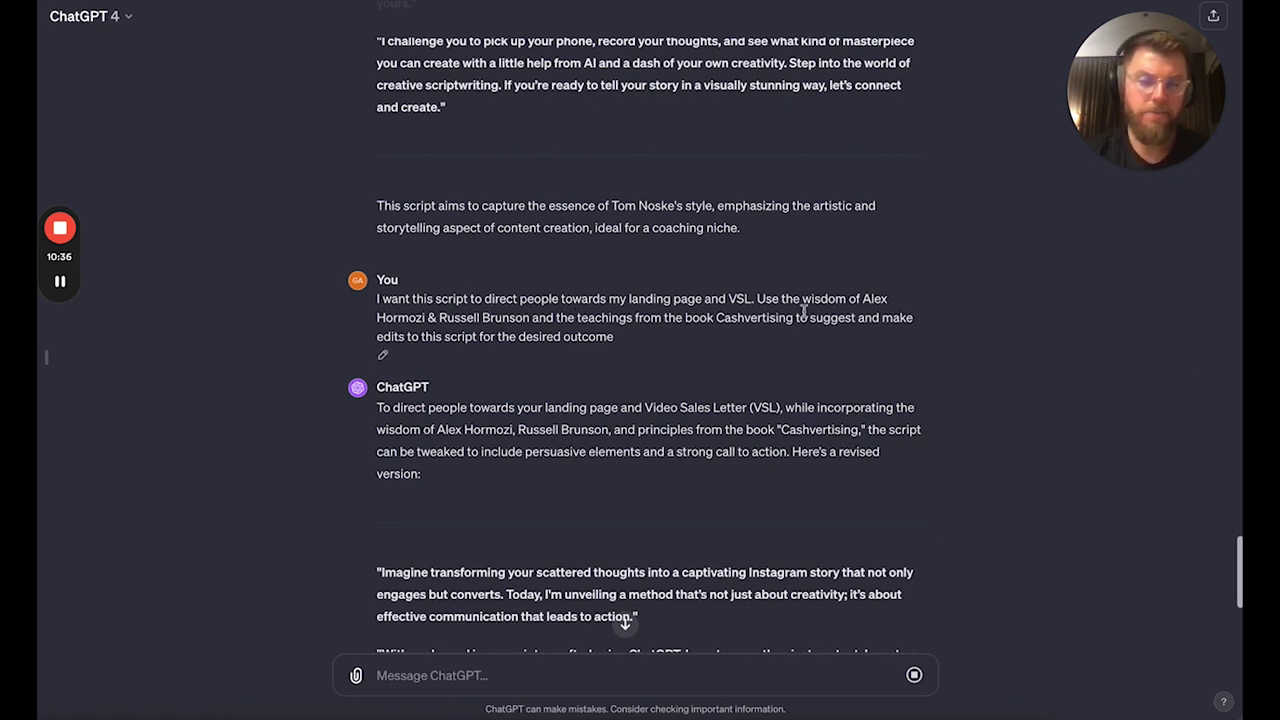
pyautogui.scroll(-1, 520, 350)
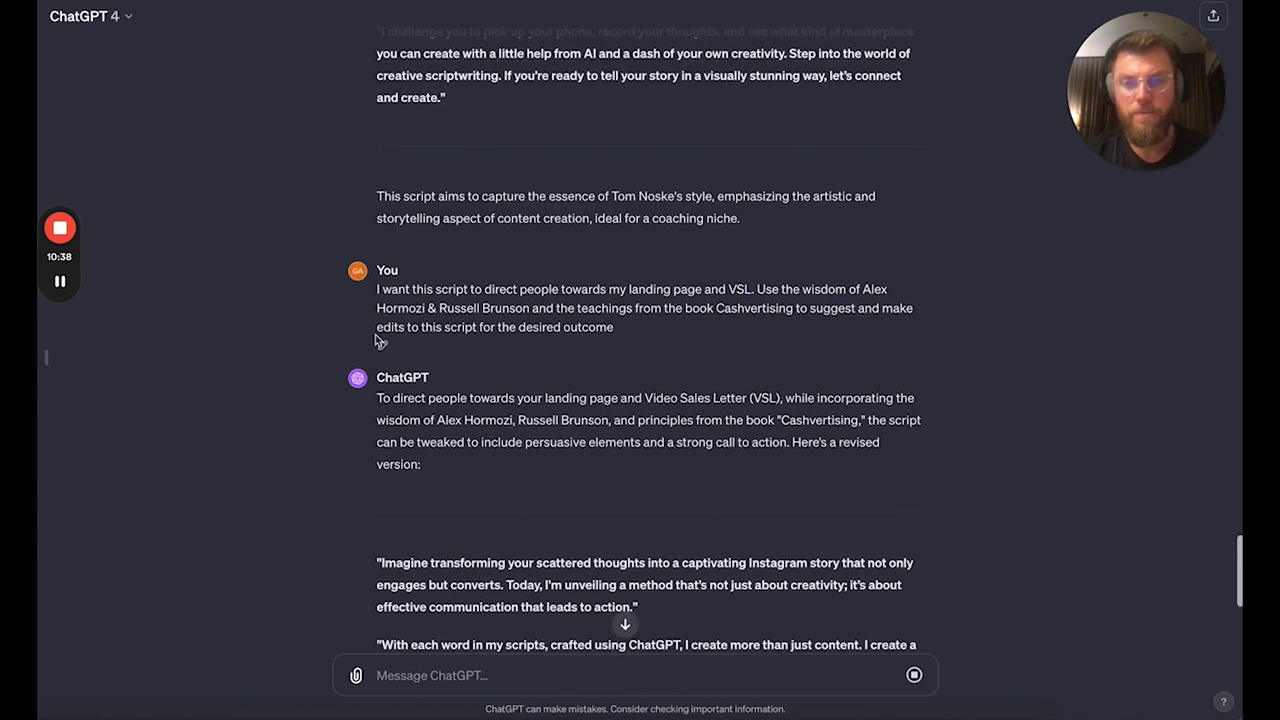
pyautogui.click(383, 345)
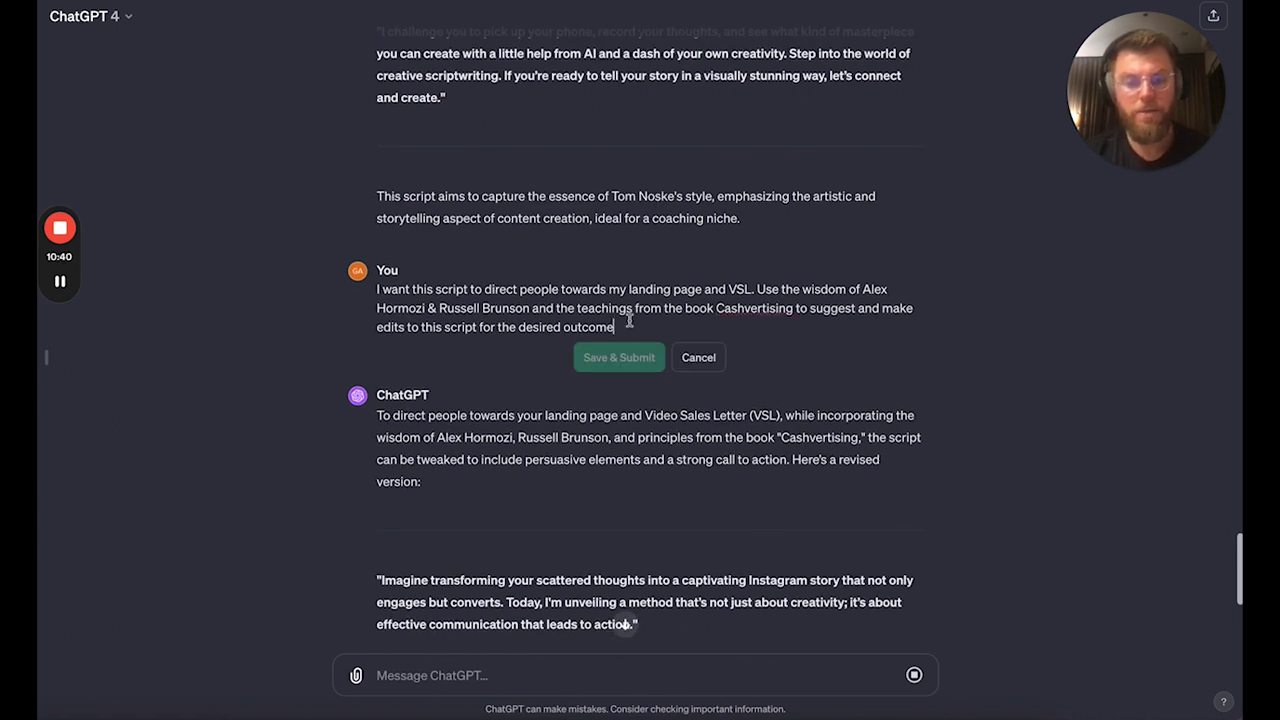
# - Append 'Don't mention any of these people or books' to the request and resubmit it
pyautogui.write('. D')
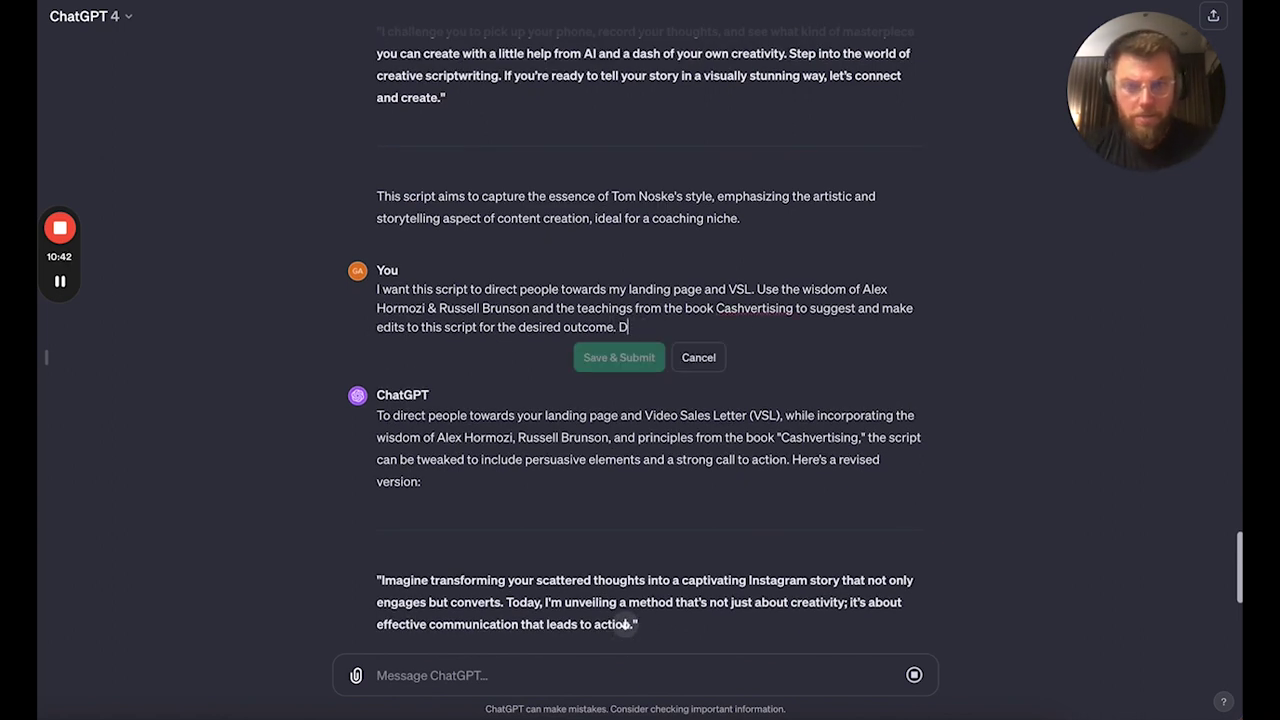
pyautogui.write("On't mention")
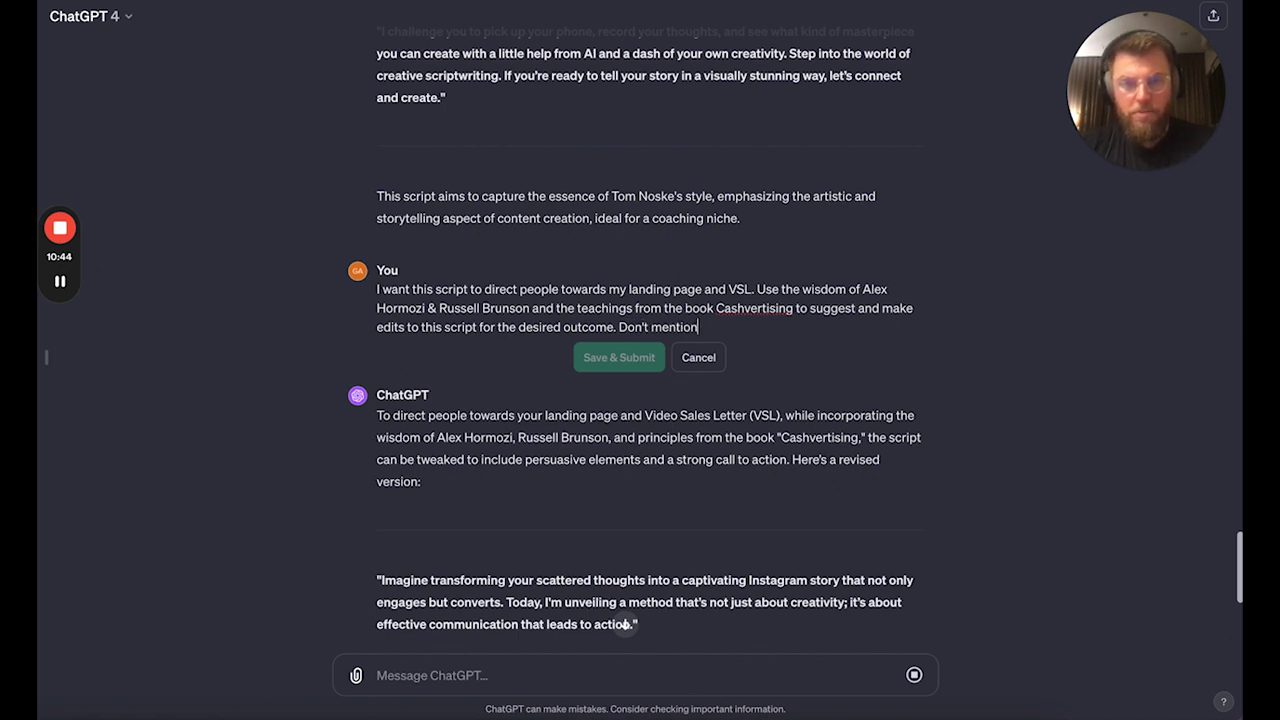
pyautogui.write(' any of these people')
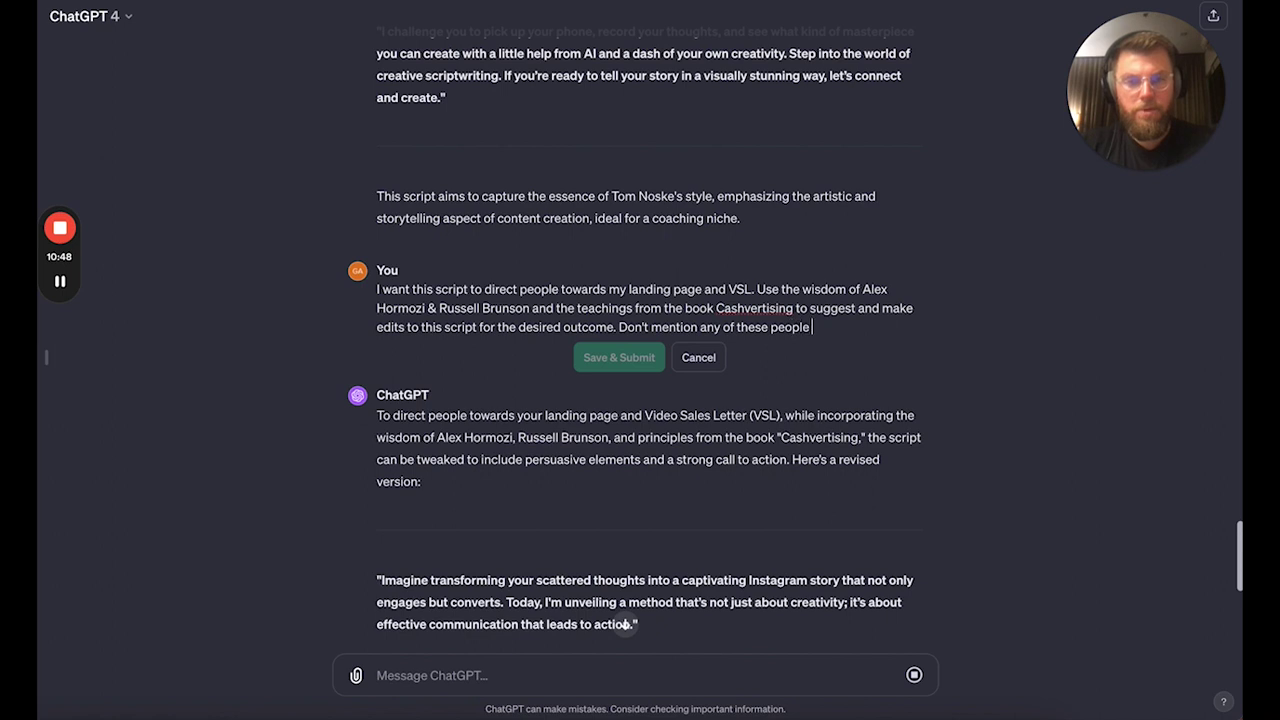
pyautogui.write(' or boks')
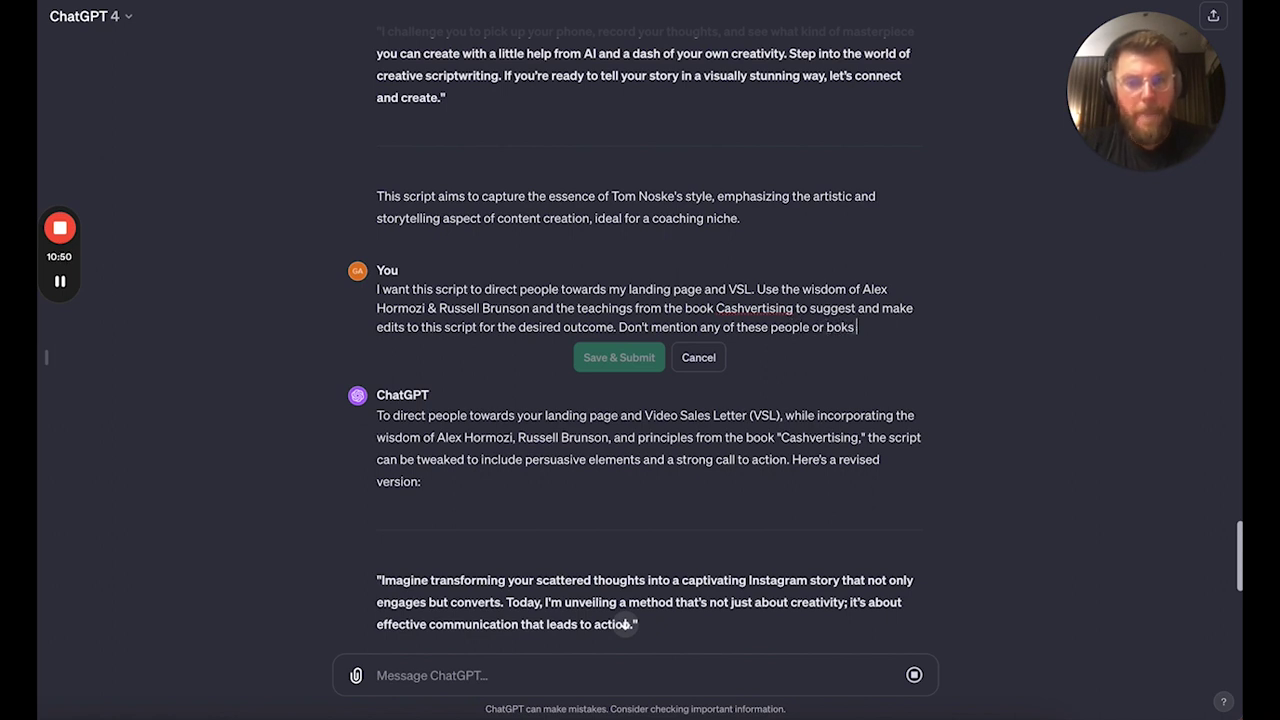
pyautogui.press('BackSpace')
pyautogui.press('BackSpace')
pyautogui.press('BackSpace')
pyautogui.write('oks pls')
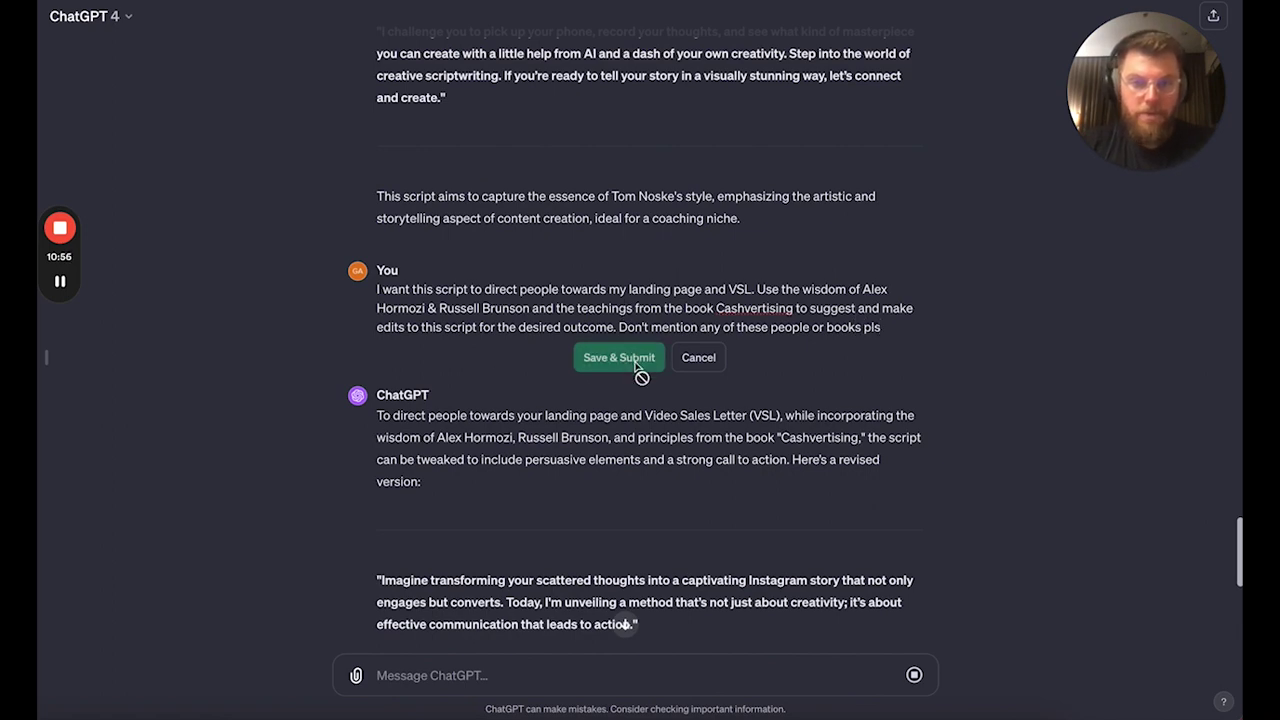
pyautogui.click(636, 363)
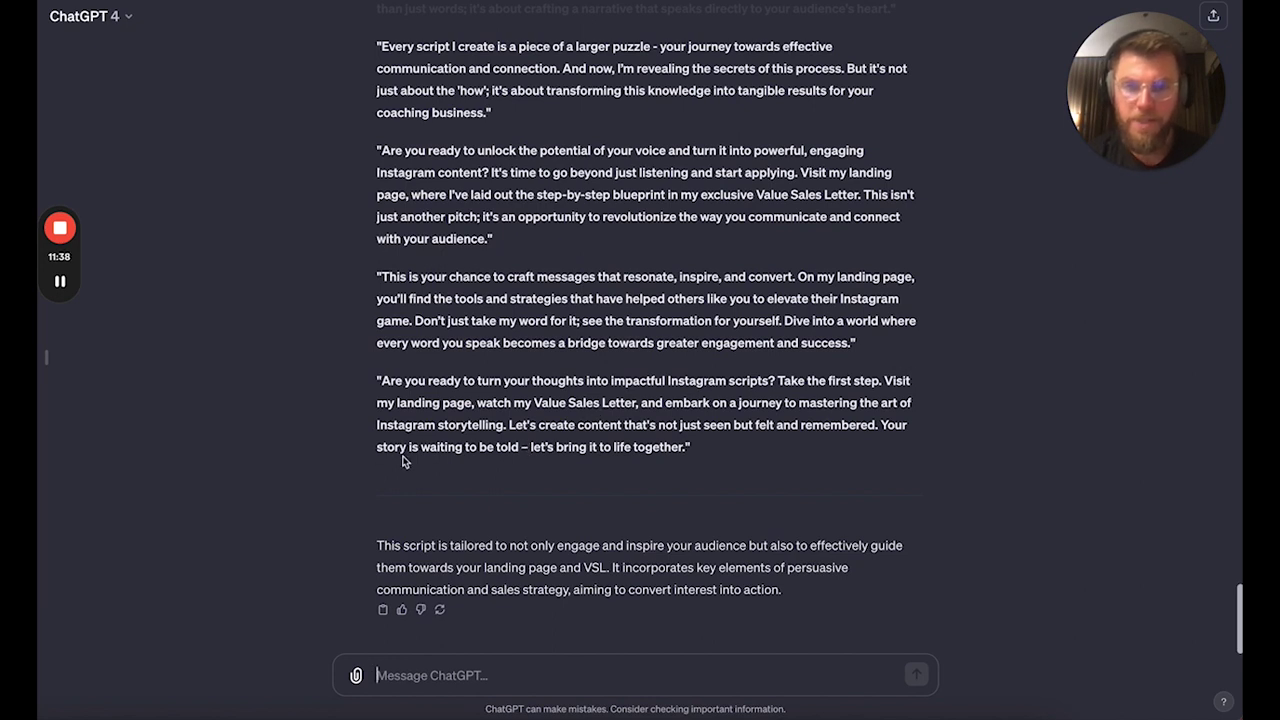
# - Review the regenerated call to action urging viewers to visit the landing page and watch the Value Sales Letter
pyautogui.moveTo(535, 403); pyautogui.dragTo(634, 403)
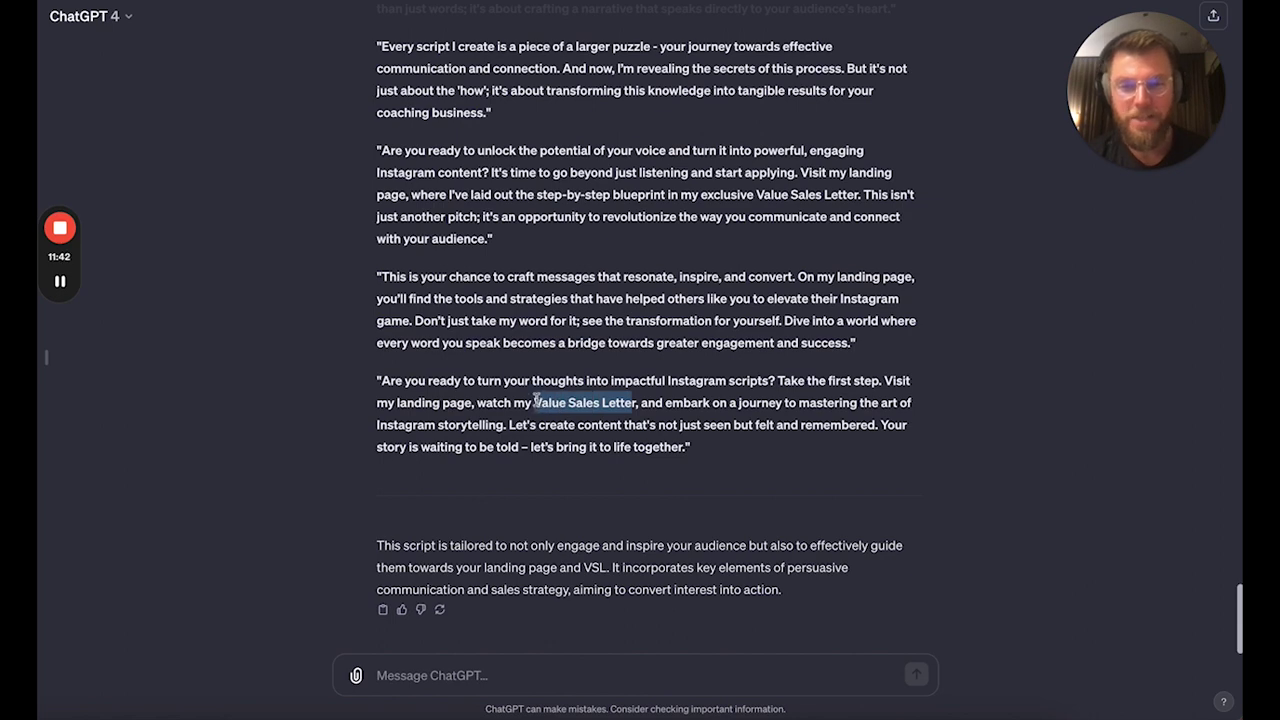
pyautogui.click(754, 396)
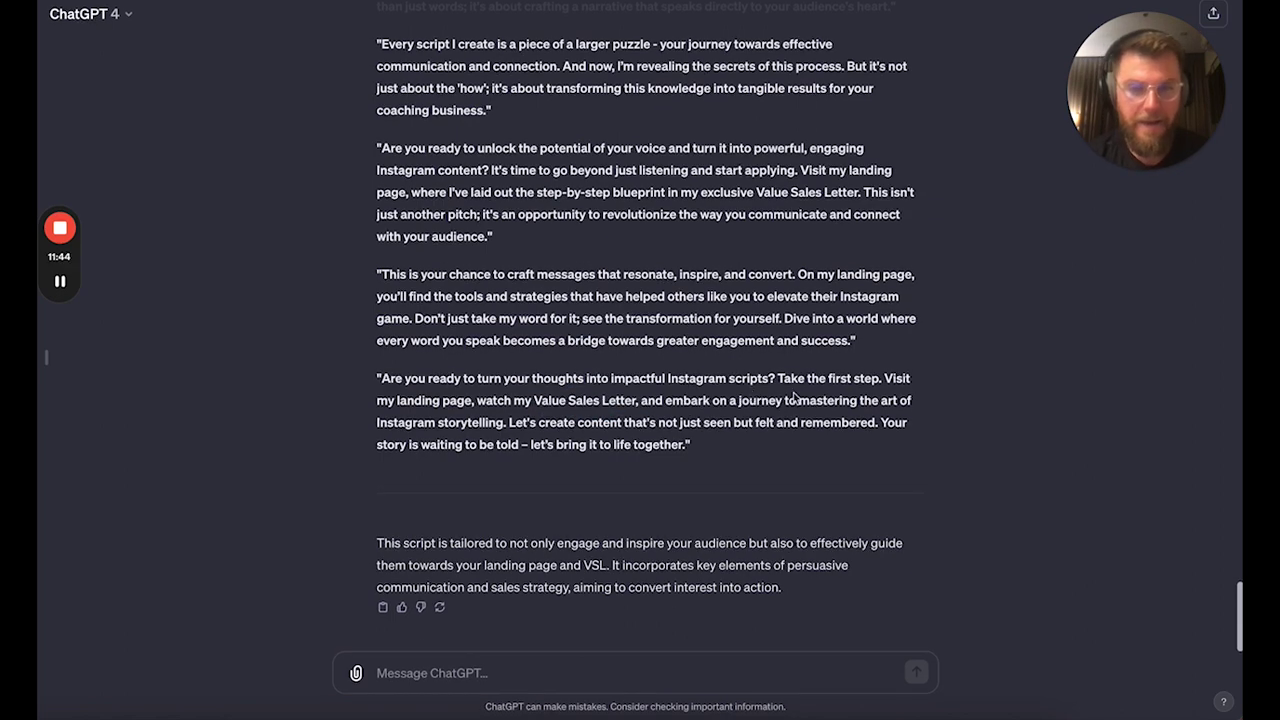
pyautogui.moveTo(468, 400); pyautogui.dragTo(625, 432)
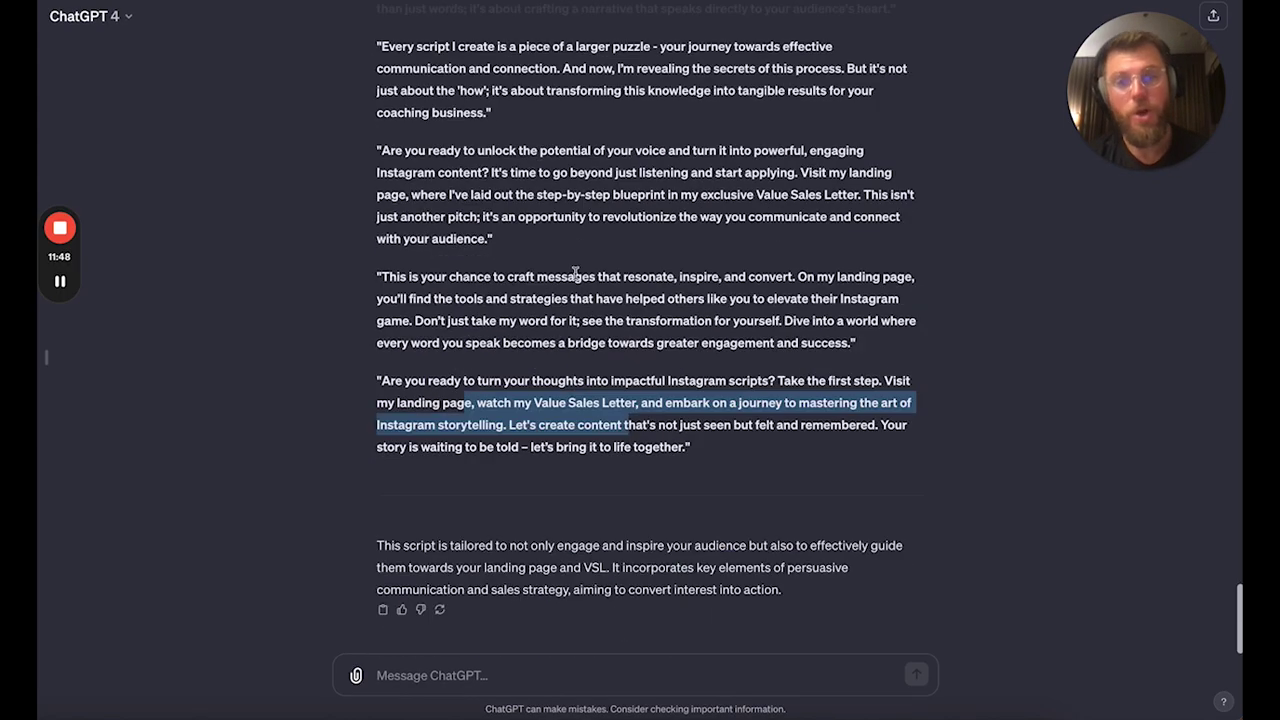
pyautogui.scroll(20, 846, 375)
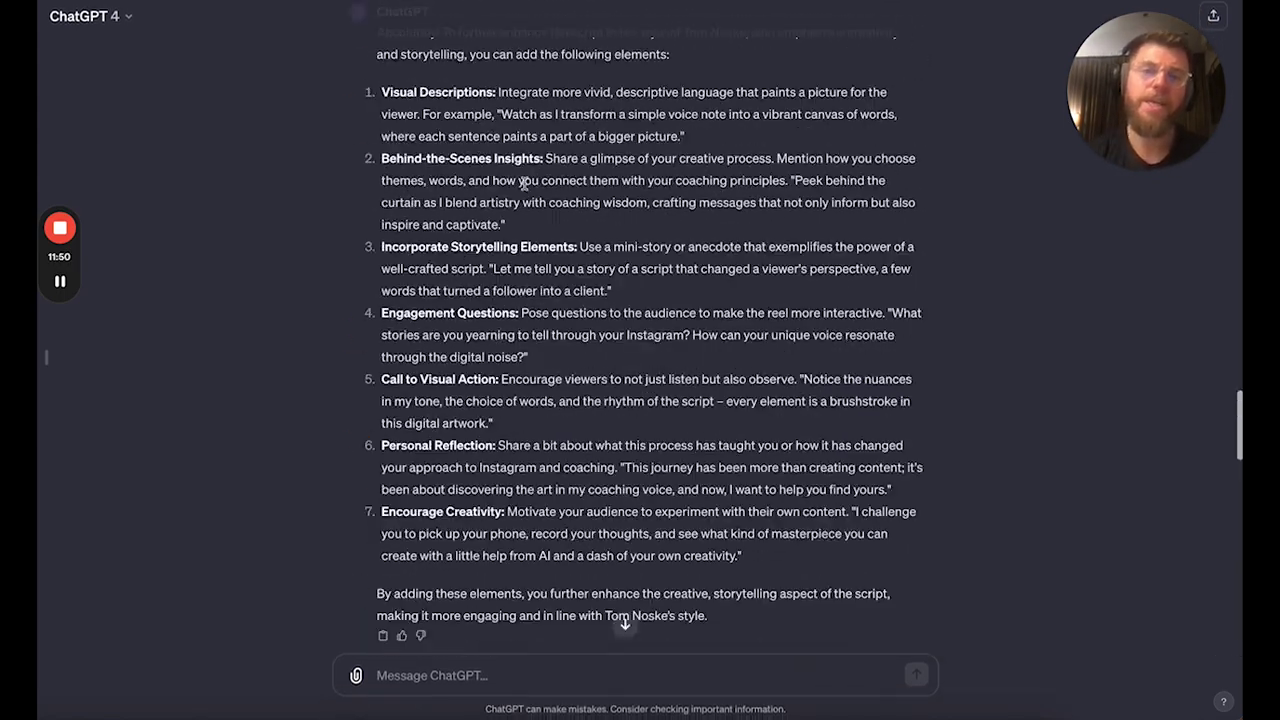
pyautogui.scroll(2, 524, 183)
pyautogui.moveTo(403, 73); pyautogui.dragTo(843, 90)
pyautogui.click(782, 84)
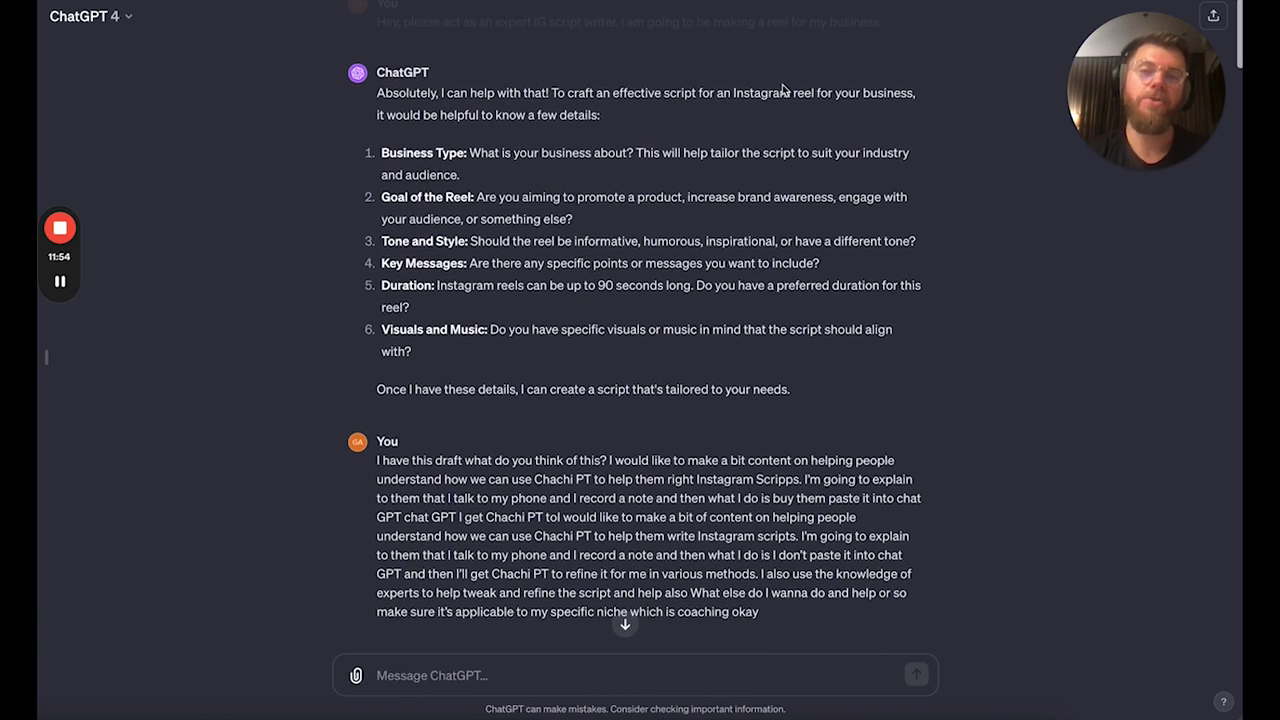
pyautogui.scroll(-4, 638, 255)
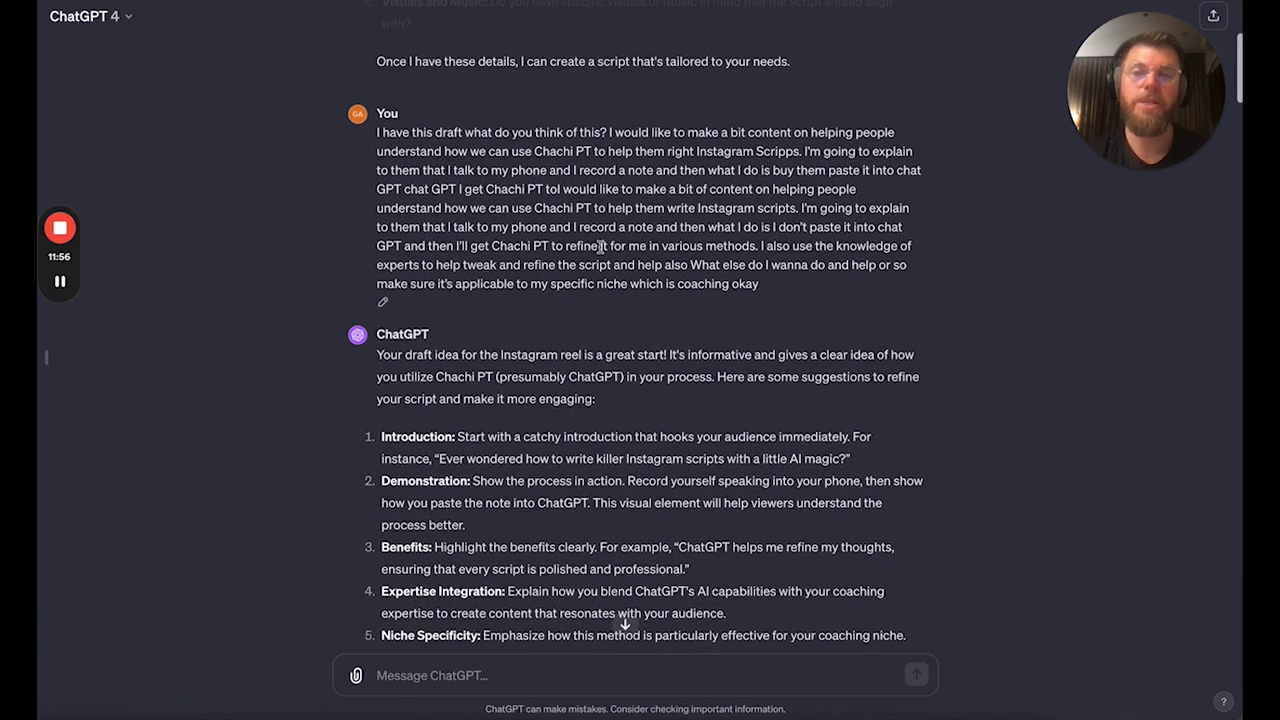
pyautogui.scroll(-6, 630, 463)
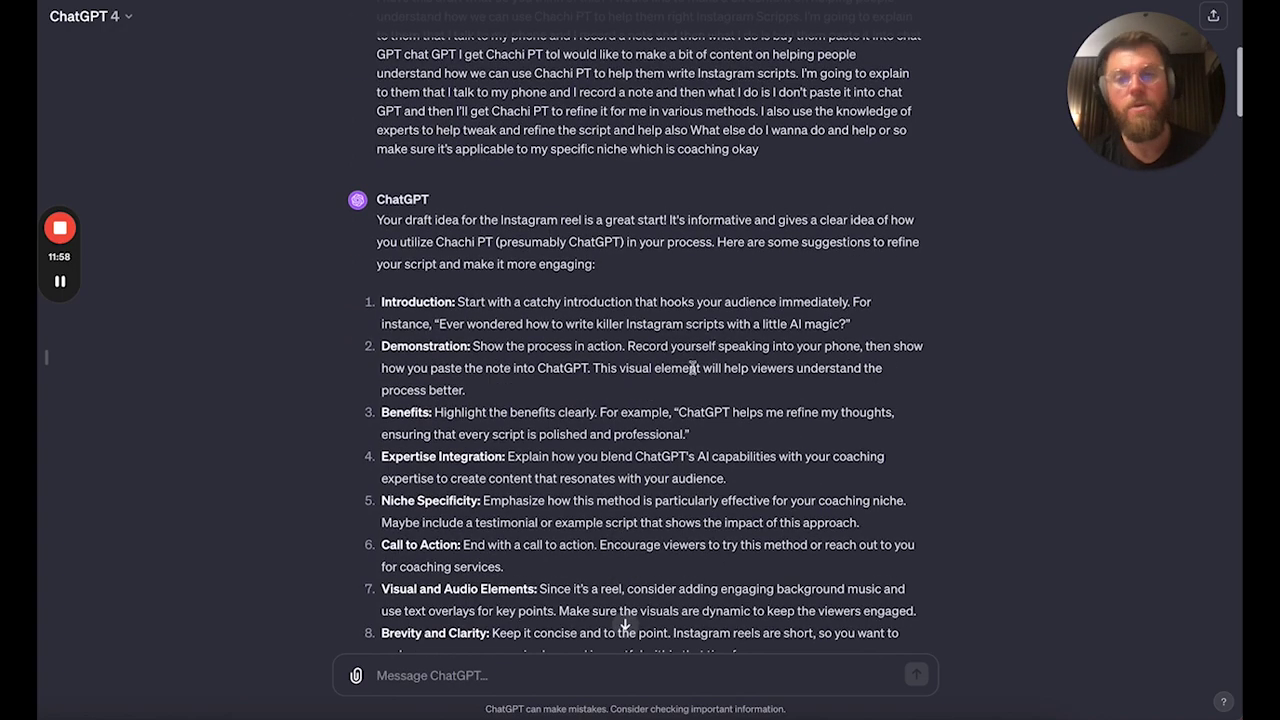
pyautogui.scroll(-15, 630, 463)
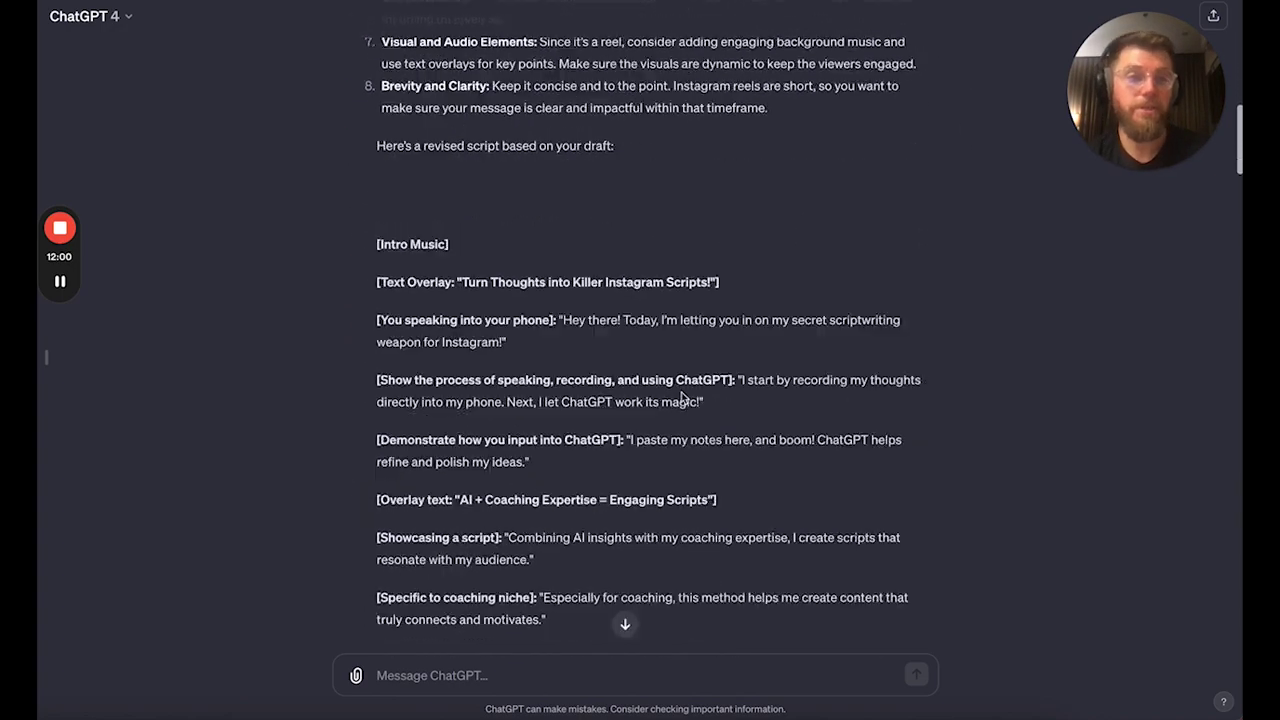
pyautogui.scroll(-20, 680, 391)
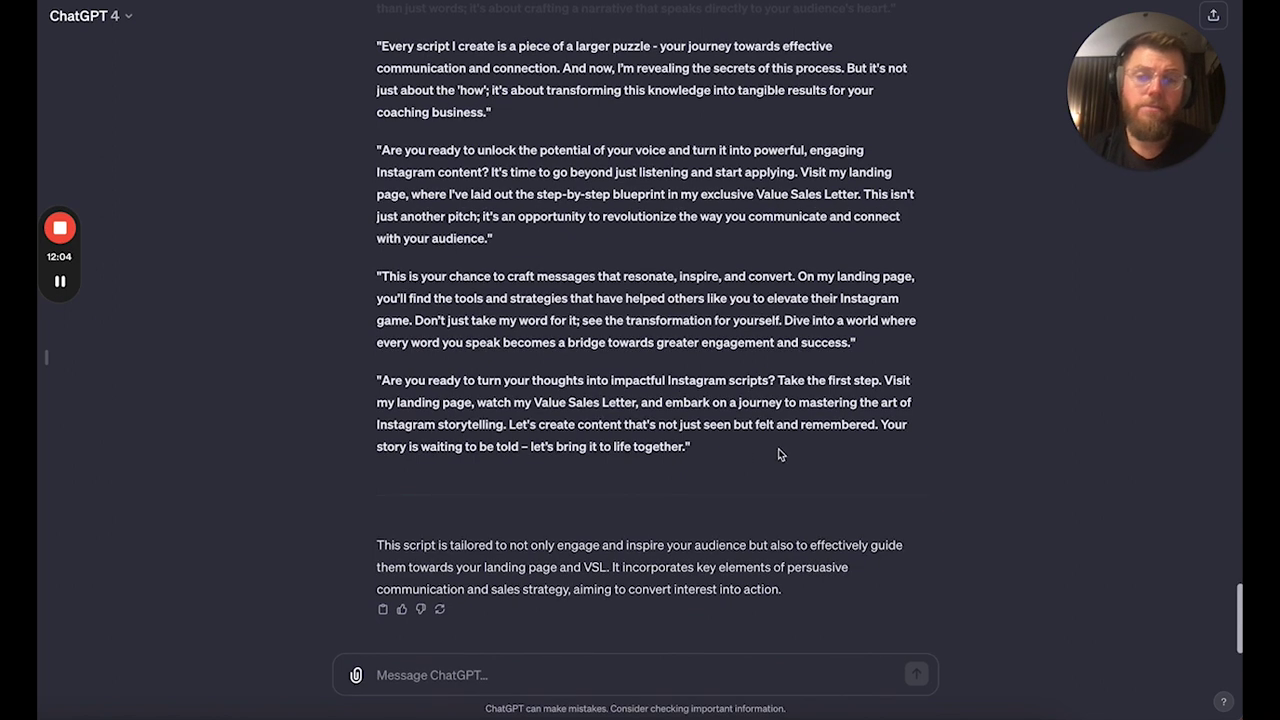
pyautogui.scroll(-1, 540, 440)
pyautogui.click(443, 684)
# - Type 'What visuals would you suggest for this' in the message box
pyautogui.write('Wha')
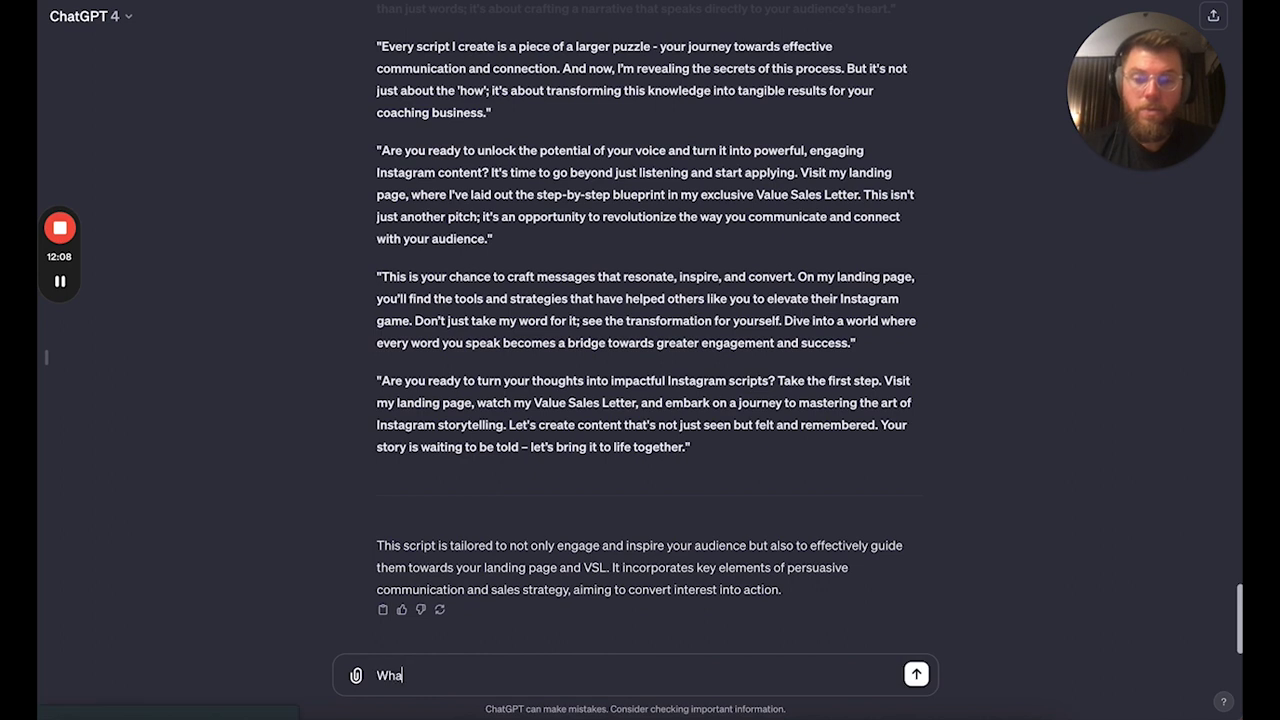
pyautogui.write('t visuals would')
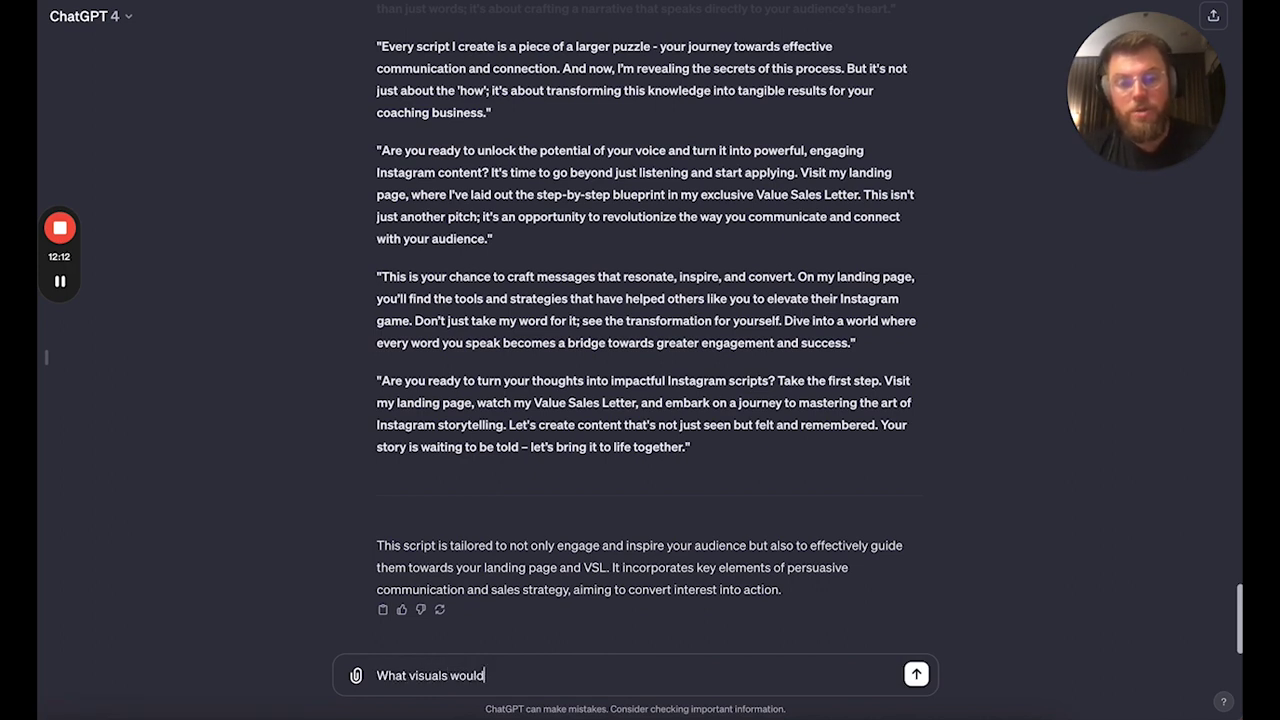
pyautogui.write(' you suggest for this')
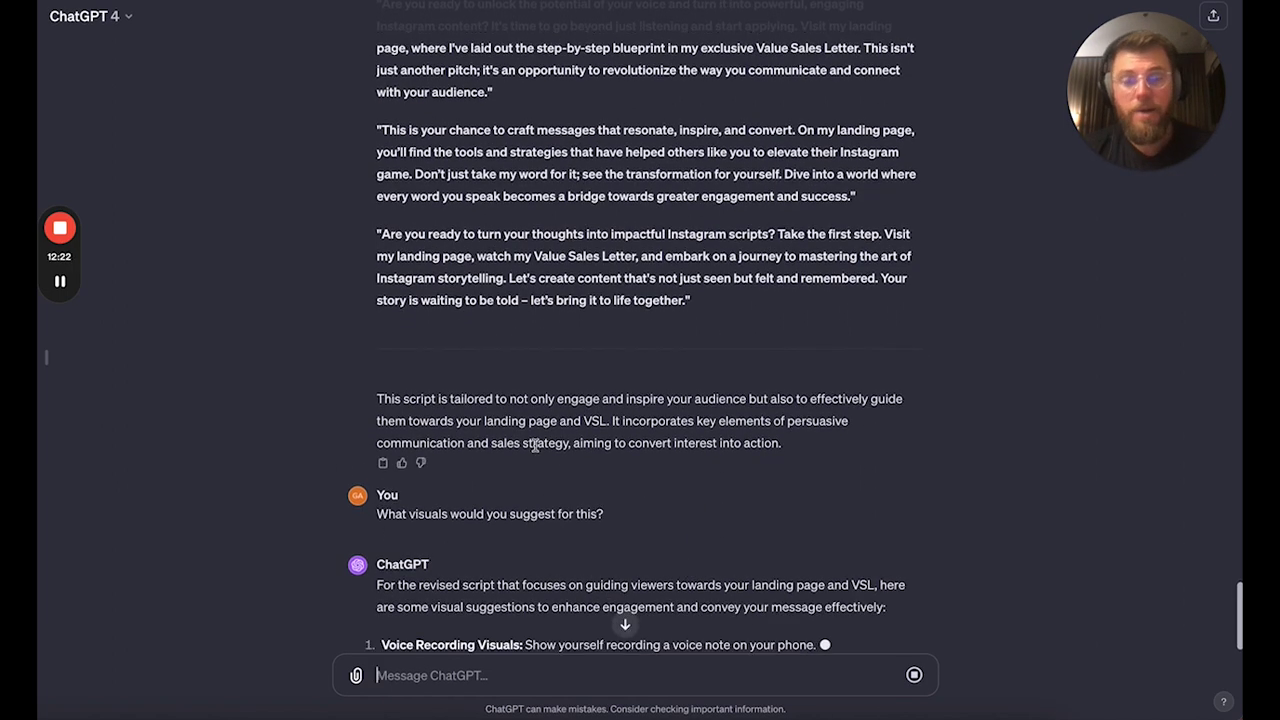
# - Start a Plugins chat with CapCut enabled and Link Reader disabled, then return to the reel conversation
pyautogui.click(131, 20)
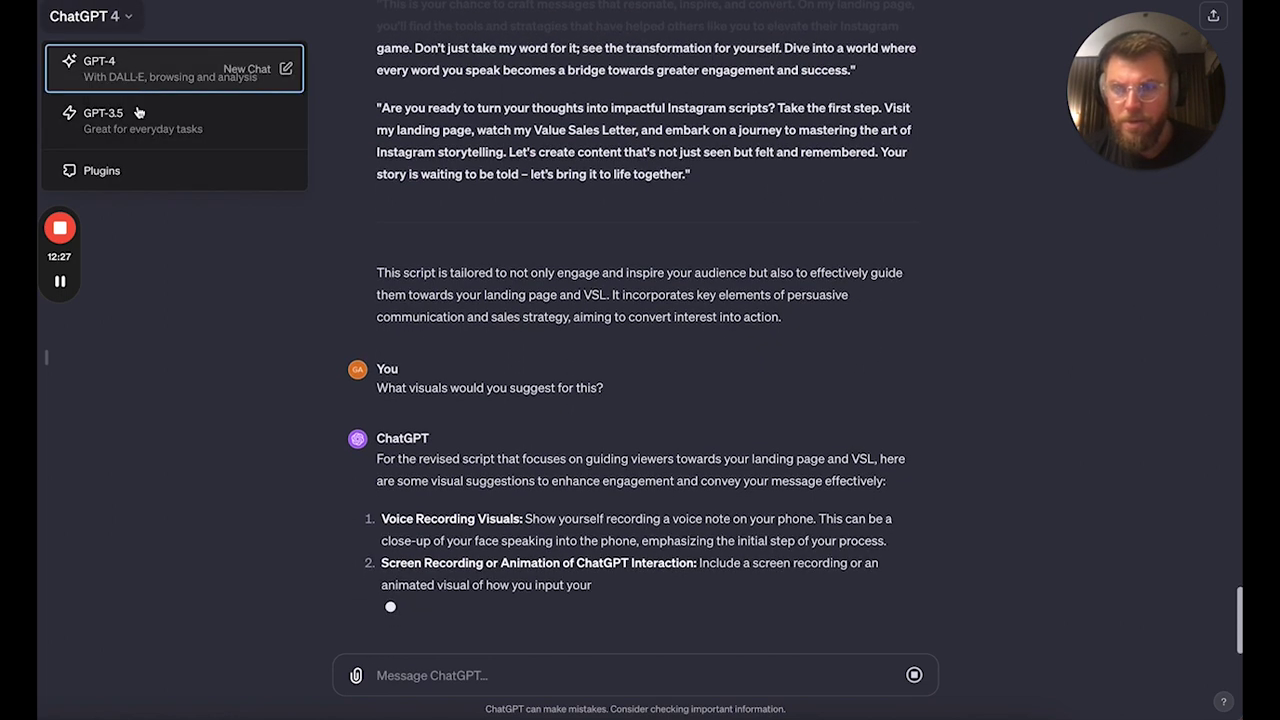
pyautogui.click(133, 170)
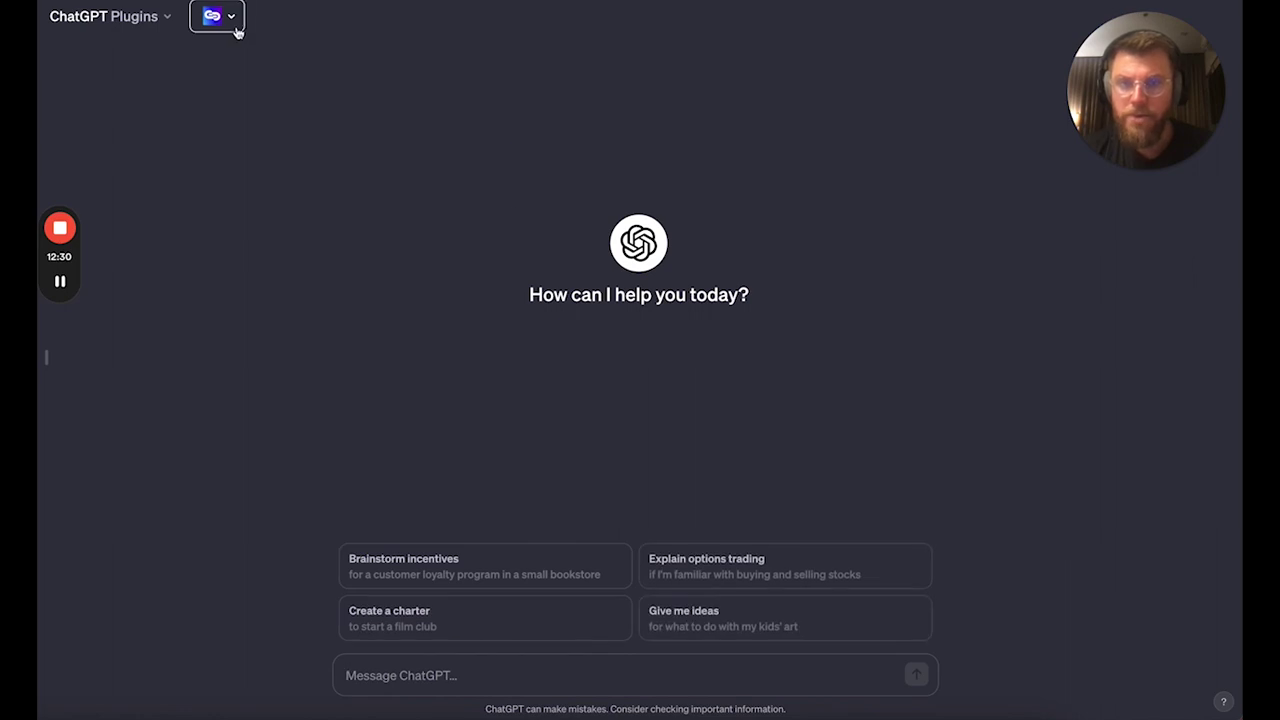
pyautogui.click(220, 17)
pyautogui.click(279, 145)
pyautogui.click(355, 131)
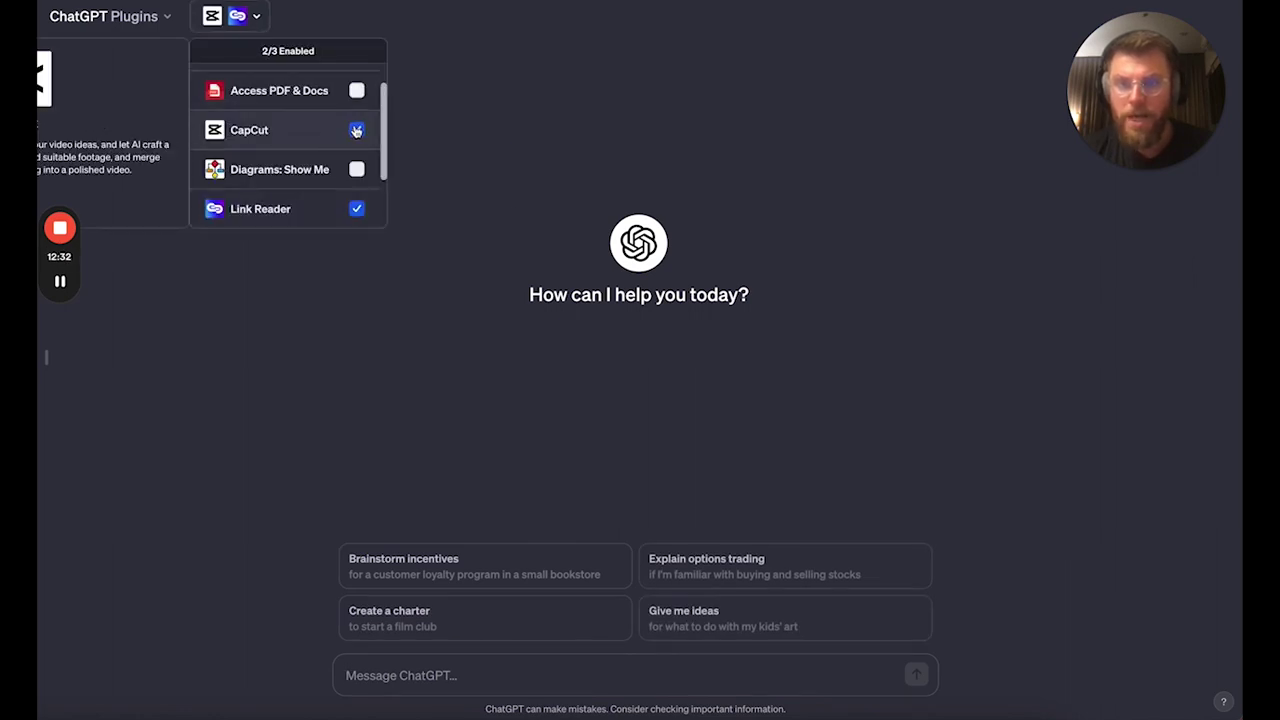
pyautogui.scroll(-1, 350, 140)
pyautogui.click(355, 131)
pyautogui.scroll(2, 350, 150)
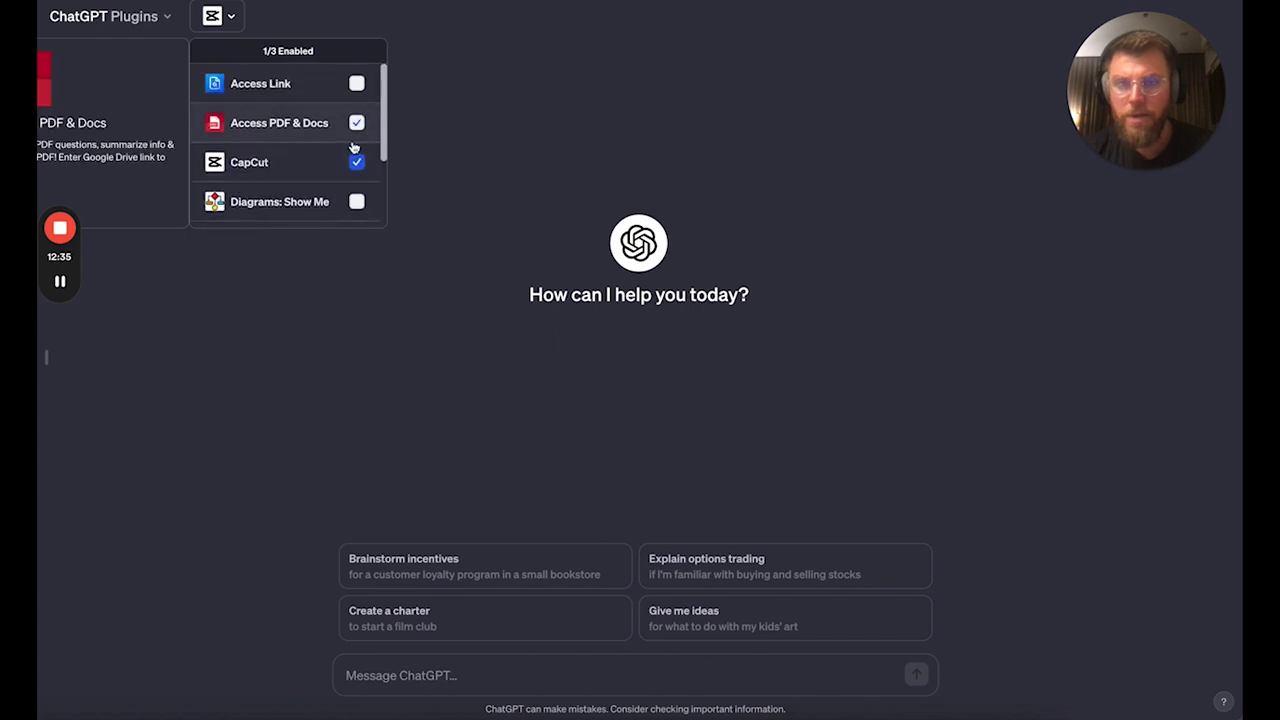
pyautogui.click(560, 149)
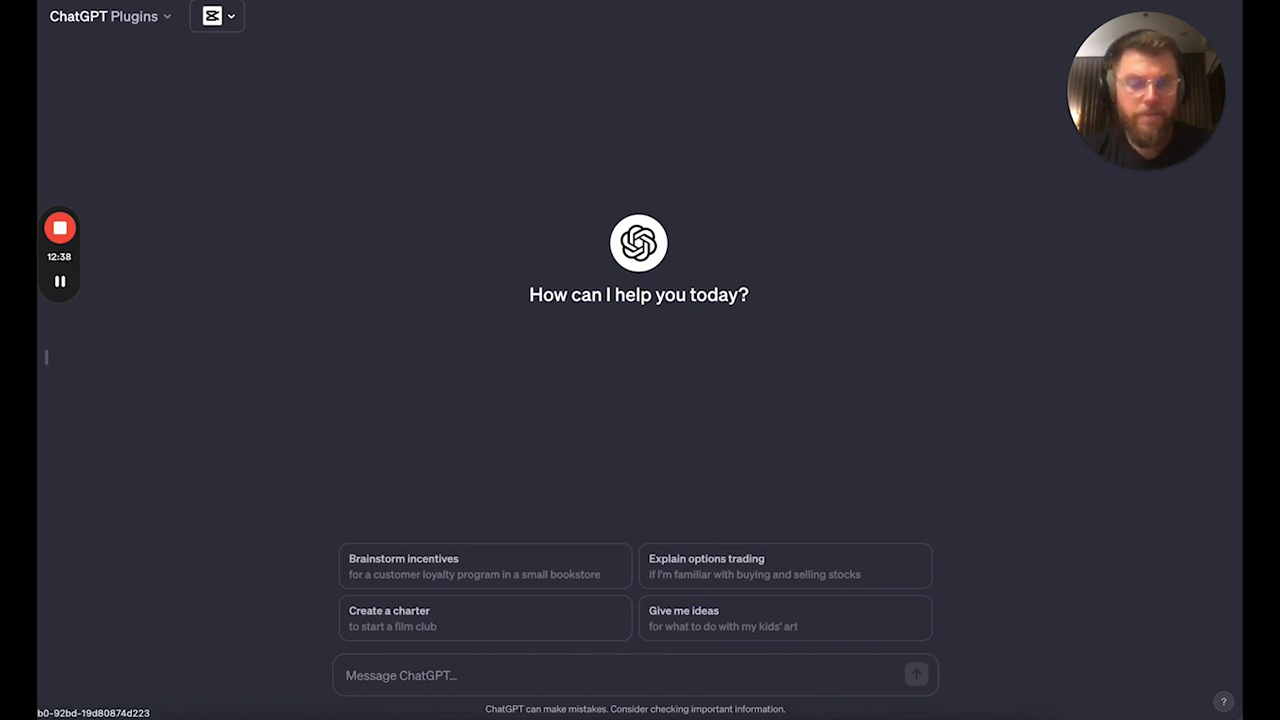
pyautogui.click(100, 209)
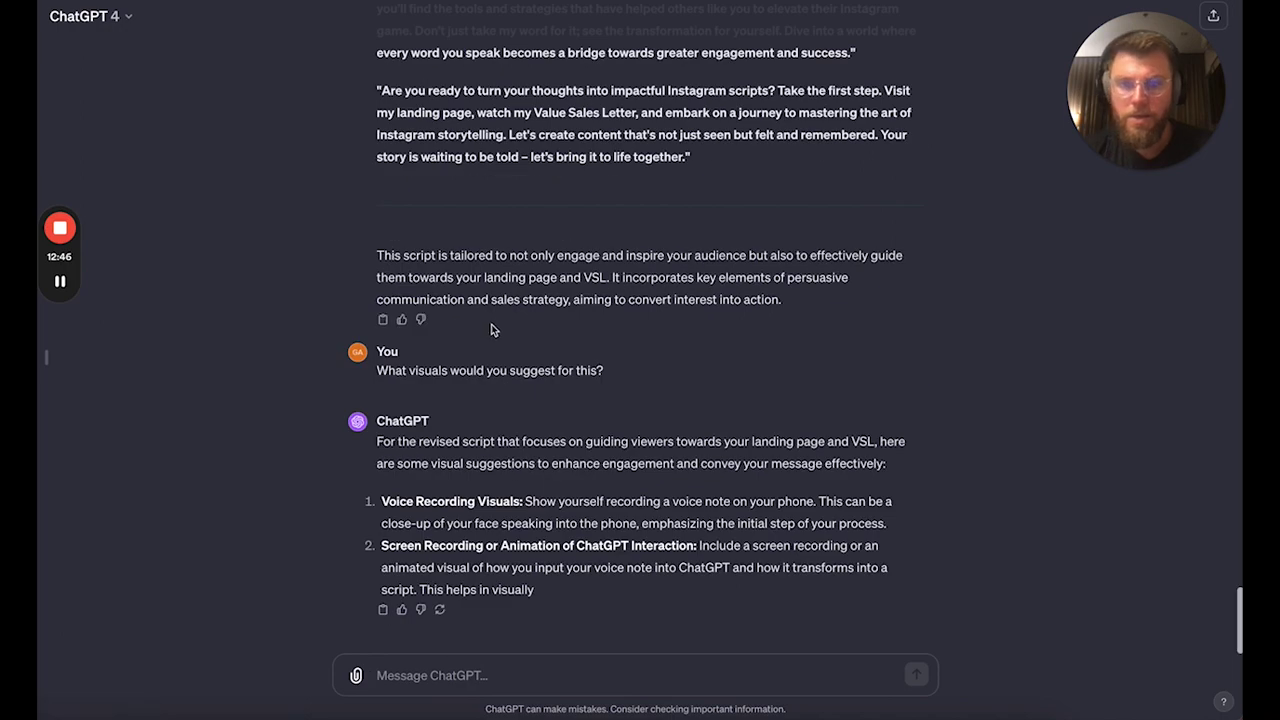
# - Copy the second-style reel script from its 'Script:' heading through the motivational call to action
pyautogui.scroll(6, 503, 315)
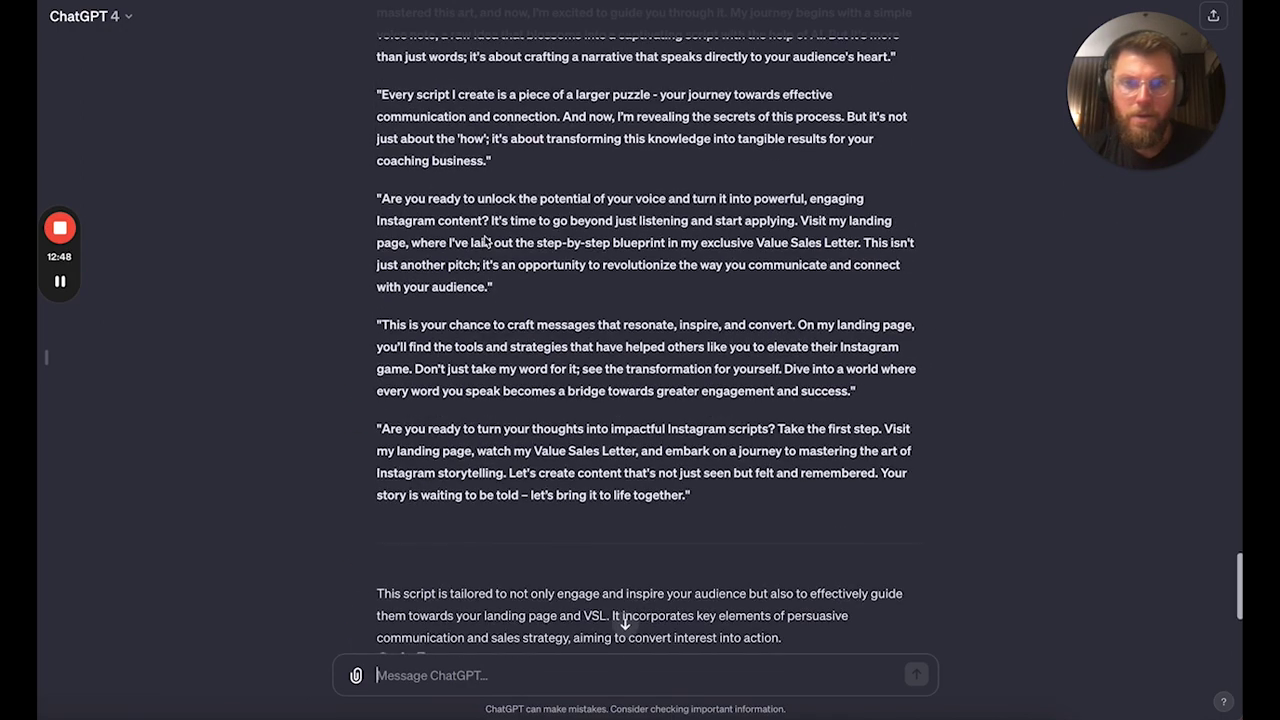
pyautogui.moveTo(555, 438); pyautogui.dragTo(470, 285)
pyautogui.scroll(20, 470, 300)
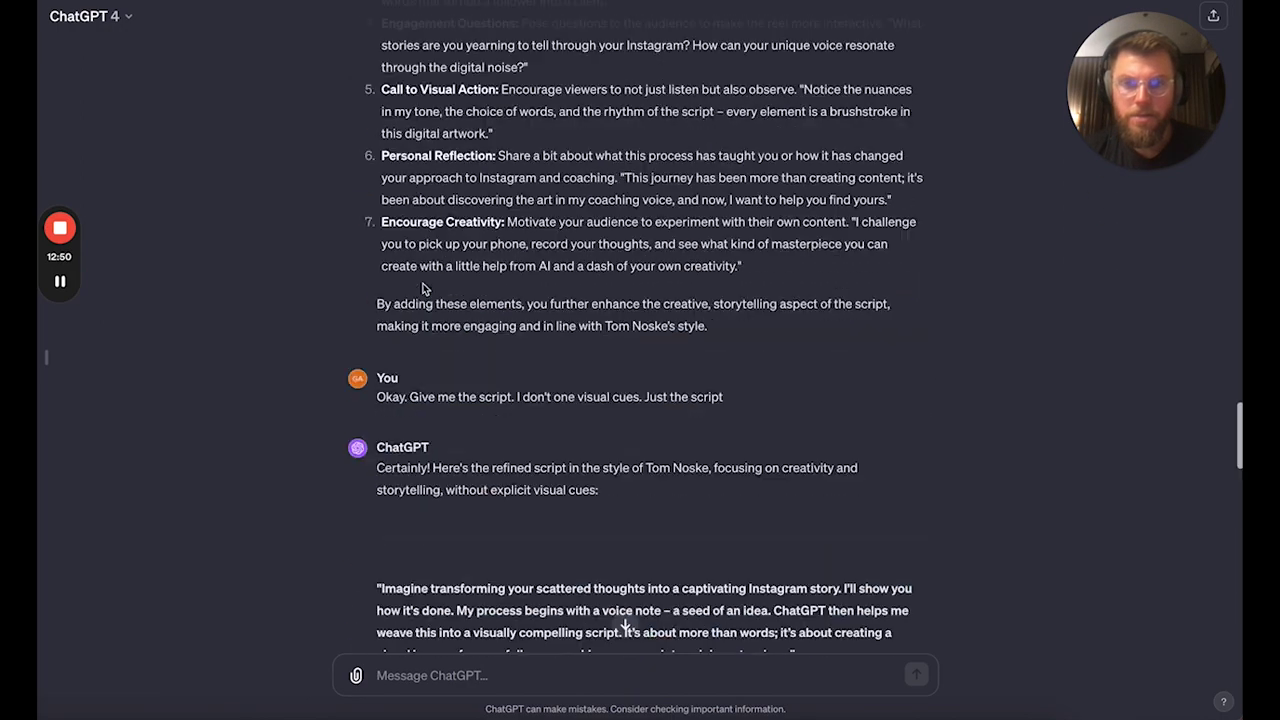
pyautogui.scroll(15, 470, 300)
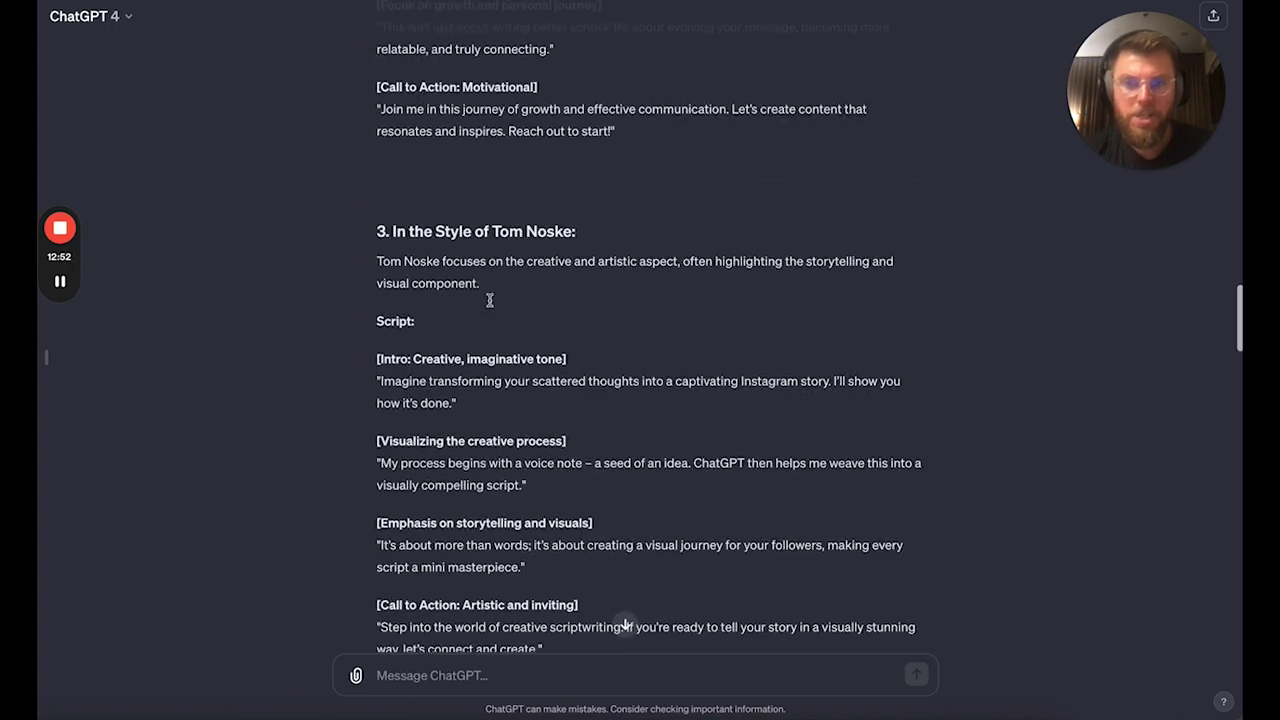
pyautogui.scroll(1, 490, 300)
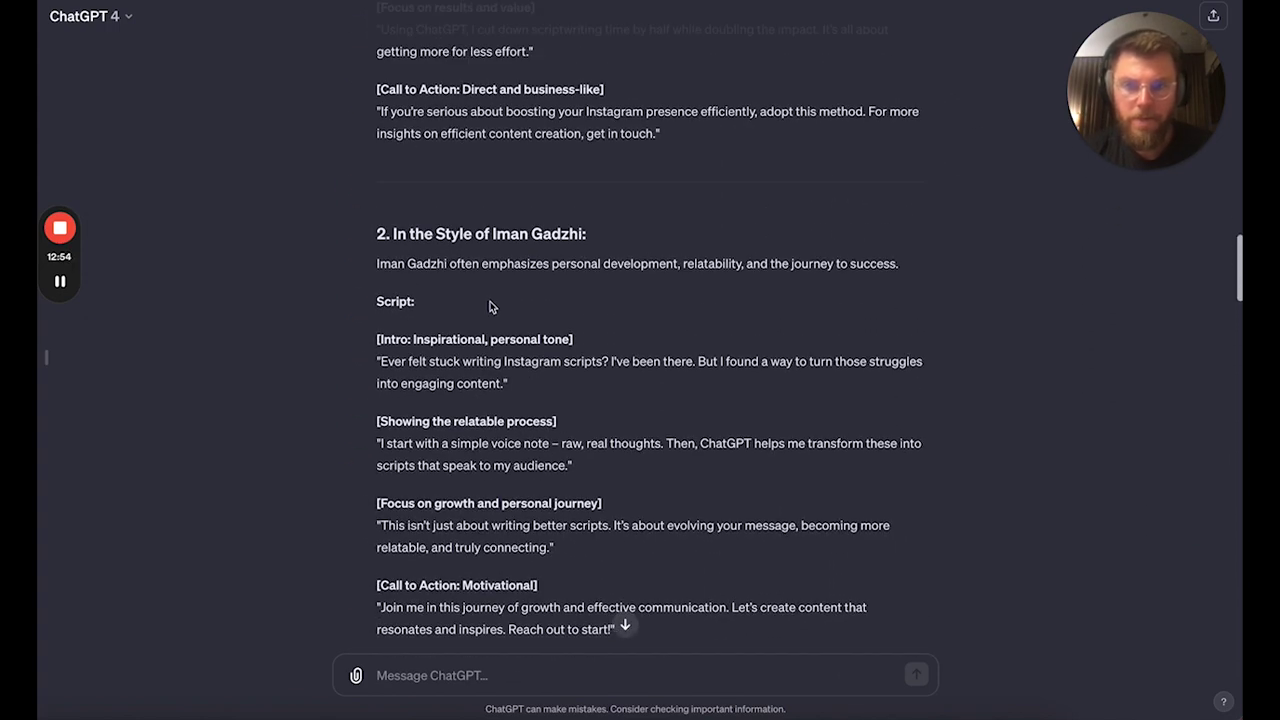
pyautogui.scroll(-2, 490, 305)
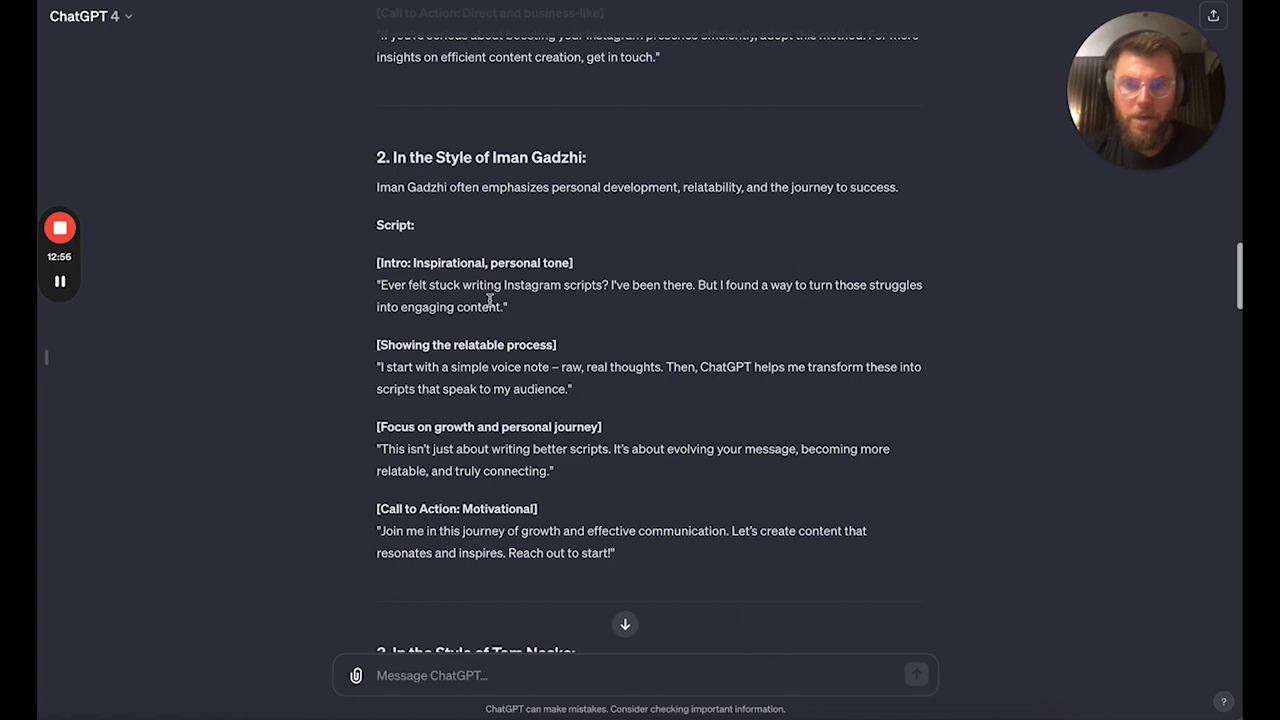
pyautogui.scroll(-2, 489, 300)
pyautogui.moveTo(616, 468); pyautogui.dragTo(375, 140)
pyautogui.rightClick(378, 136)
pyautogui.click(410, 171)
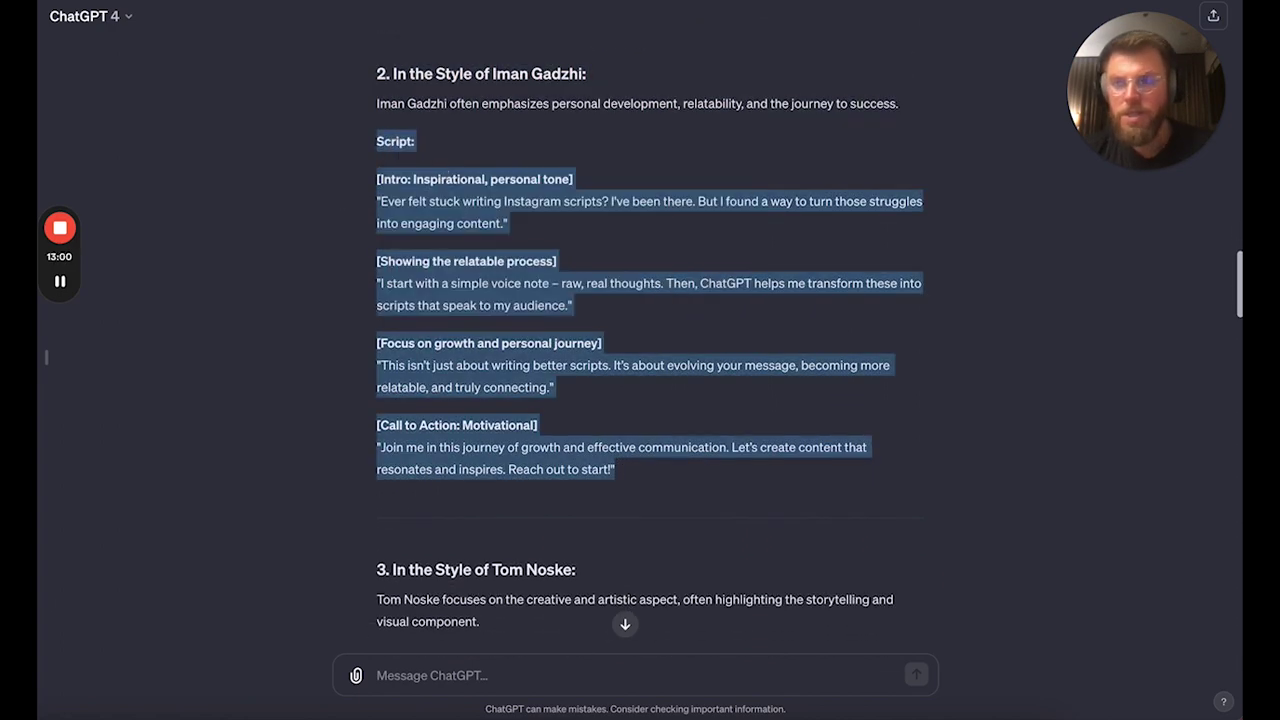
pyautogui.hotkey('ctrl', 'Tab')
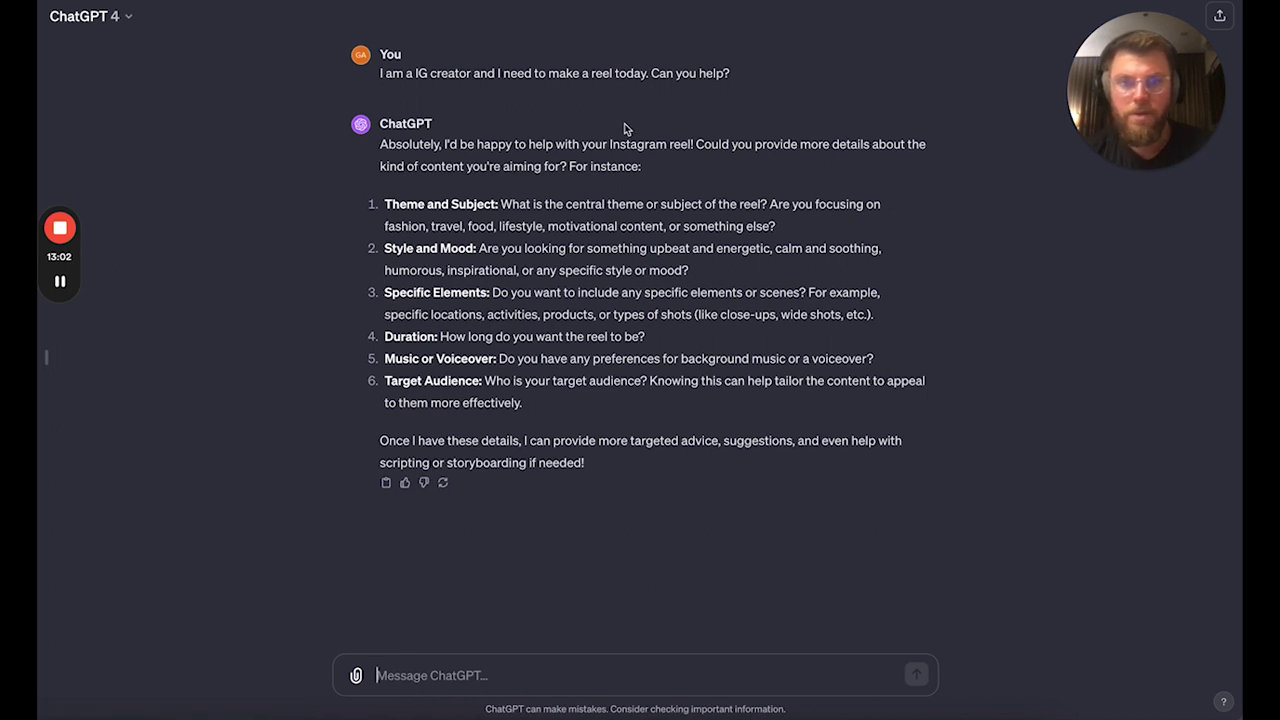
# - In a new Plugins chat, send 'I need you to make this video' with the pasted script, then draft 'This is for an IG reel'
pyautogui.click(88, 16)
pyautogui.click(120, 170)
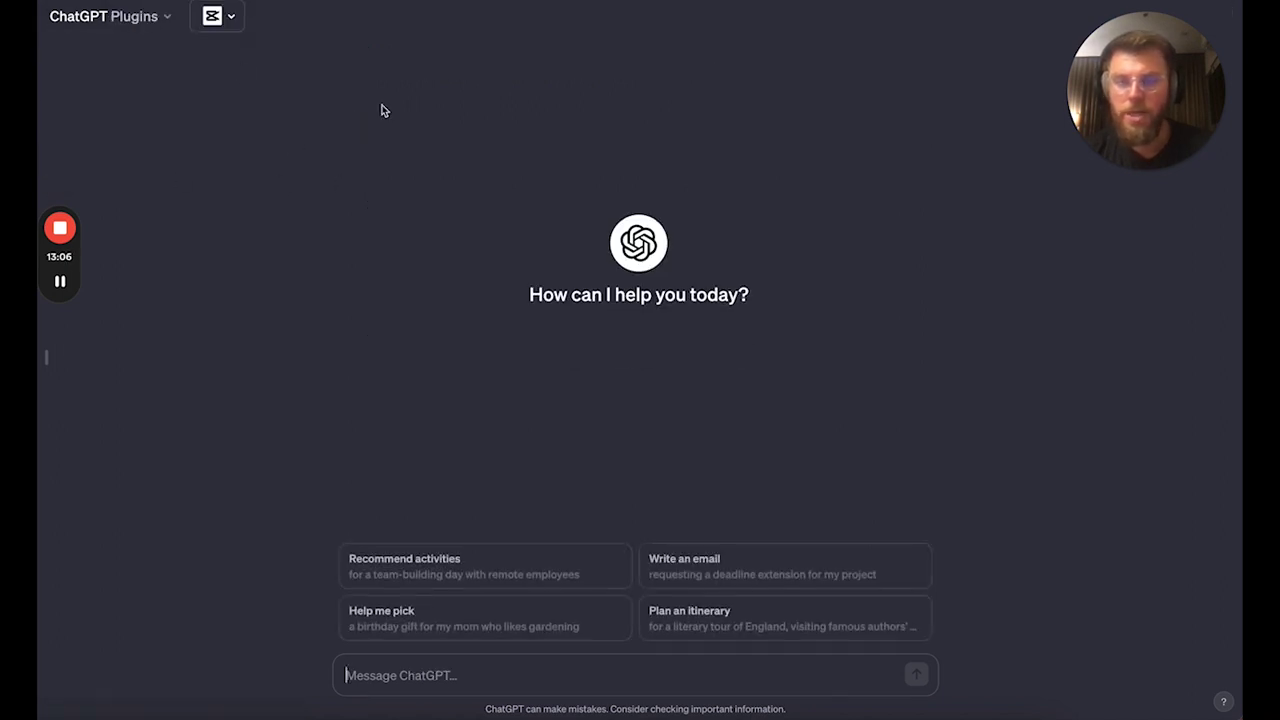
pyautogui.write('I need you ')
pyautogui.write('to make this video')
pyautogui.write("';")
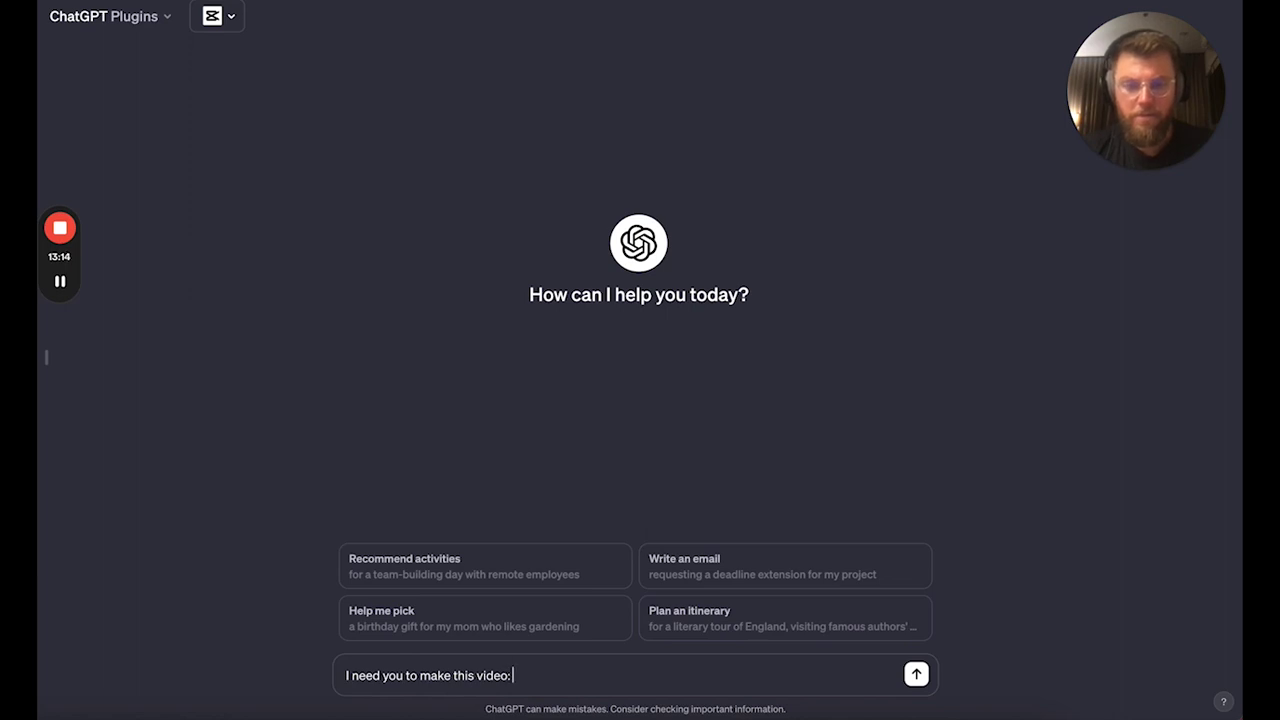
pyautogui.hotkey('ctrl', 'v')
pyautogui.press('Return')
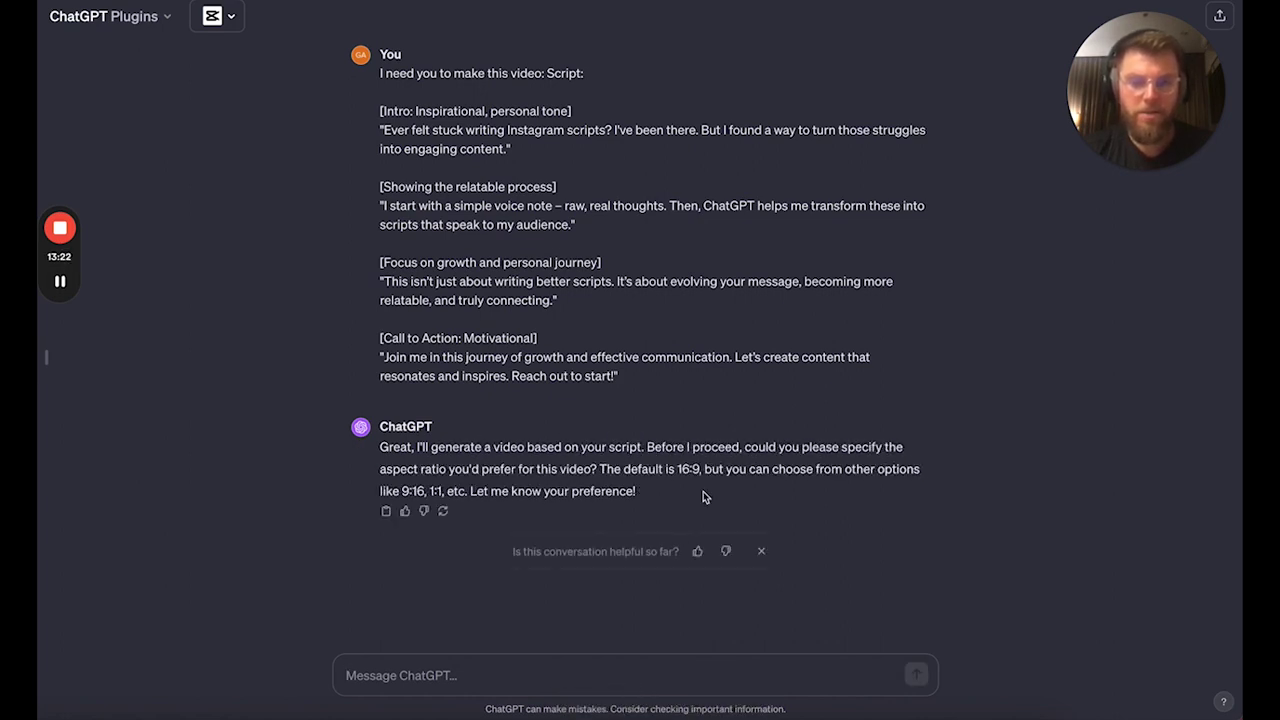
pyautogui.click(566, 677)
pyautogui.write('This is for an')
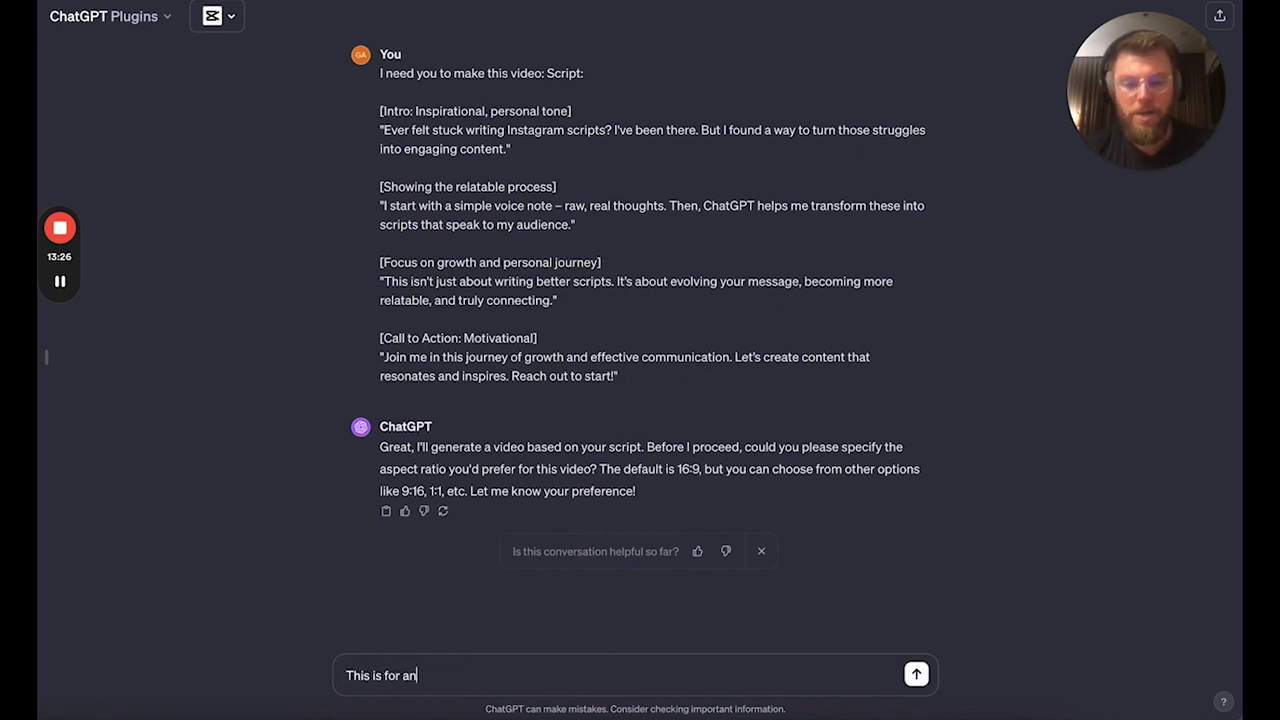
pyautogui.write(' IG reel')
# - Send 'This is for an IG reel' and open the CapCut editor link ChatGPT returns
pyautogui.press('Return')
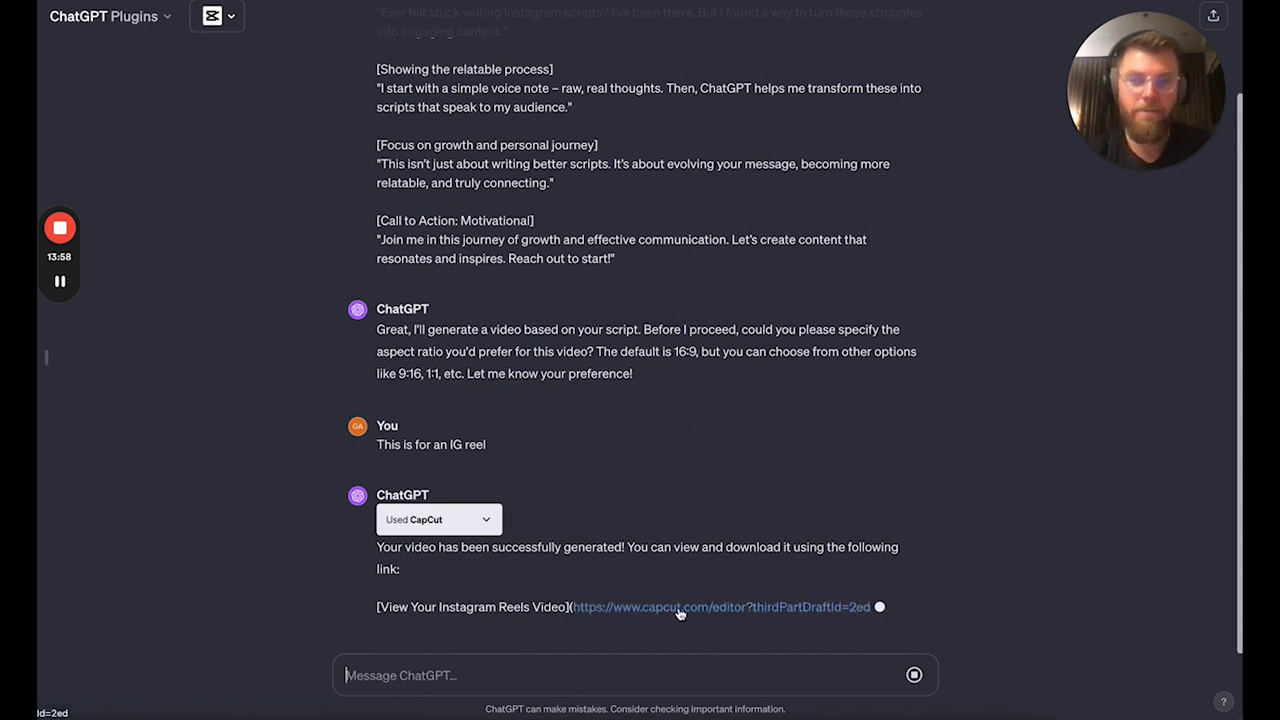
pyautogui.click(692, 610)
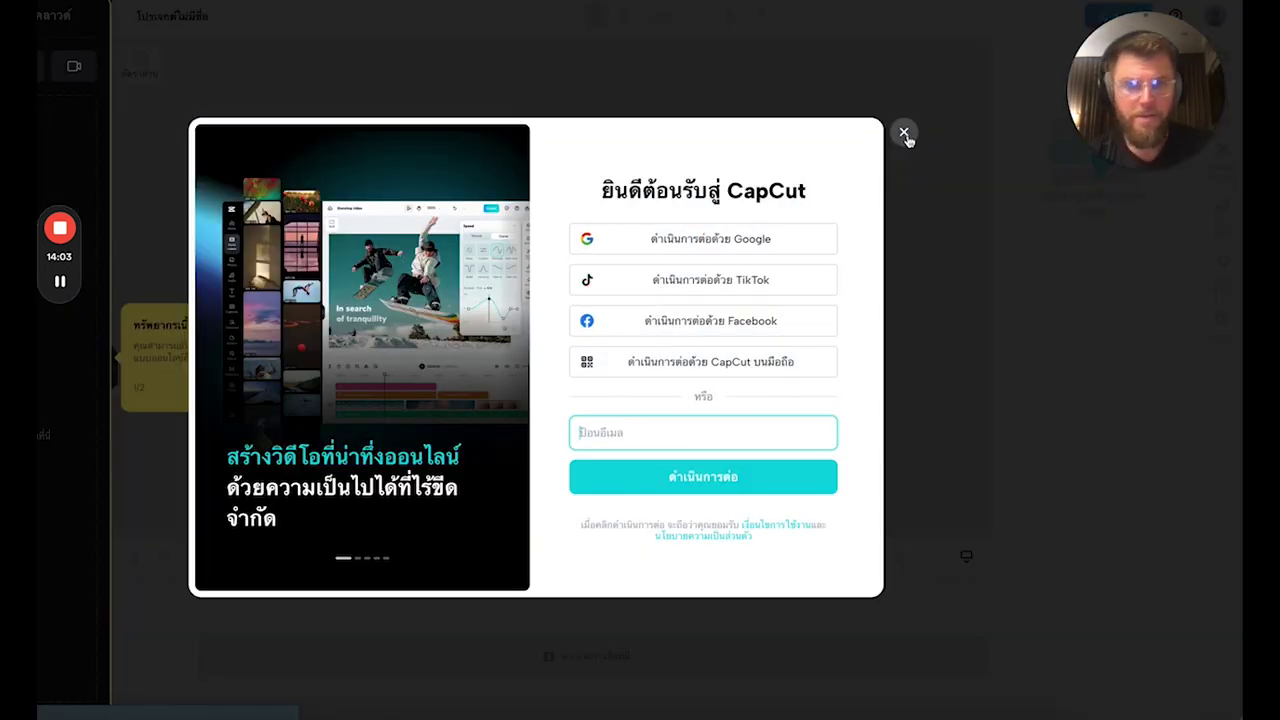
# - Dismiss CapCut's welcome prompt and preview the 32-second 9:16 reel, pausing at the opening caption
pyautogui.click(904, 134)
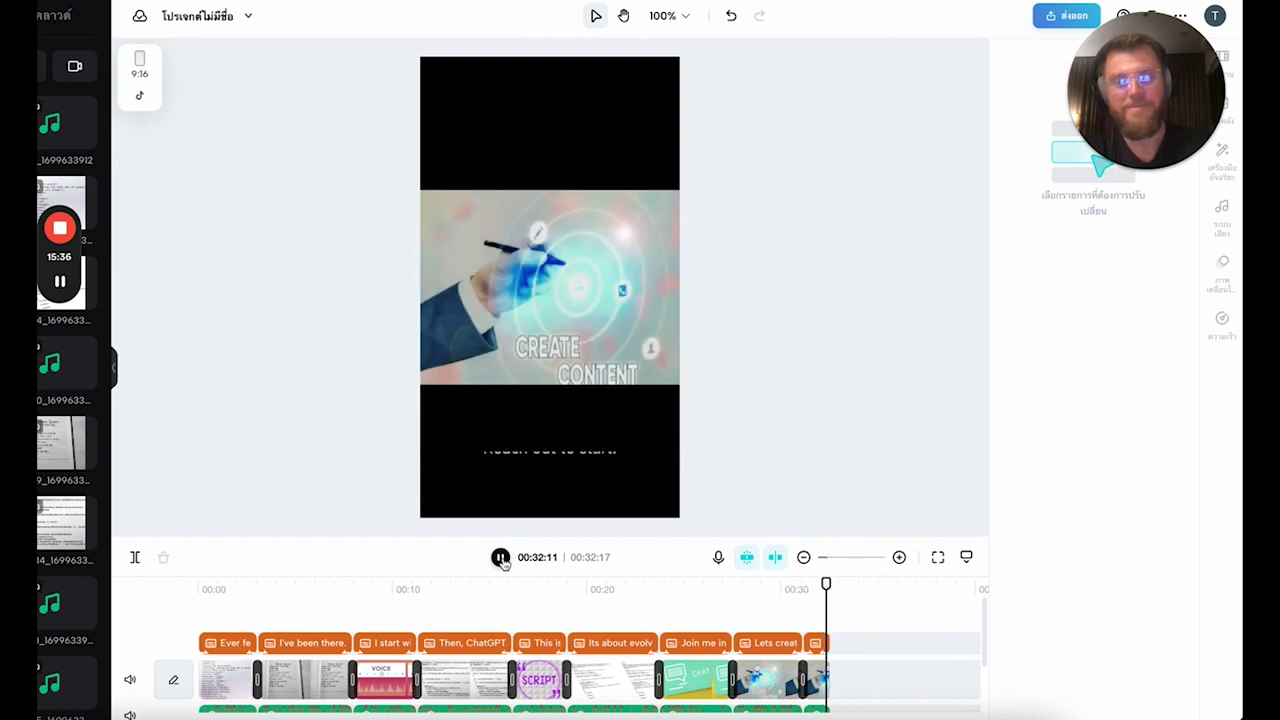
pyautogui.click(500, 557)
pyautogui.click(500, 557)
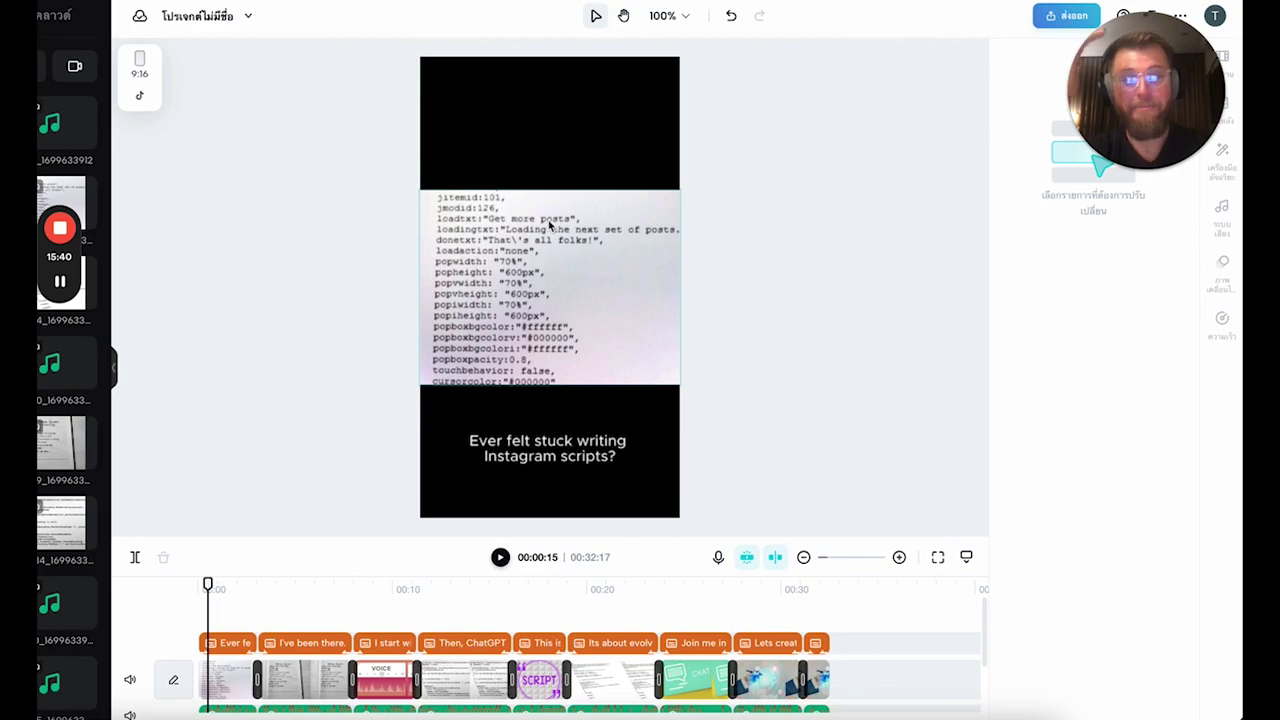
pyautogui.hotkey('ctrl', 'Tab')
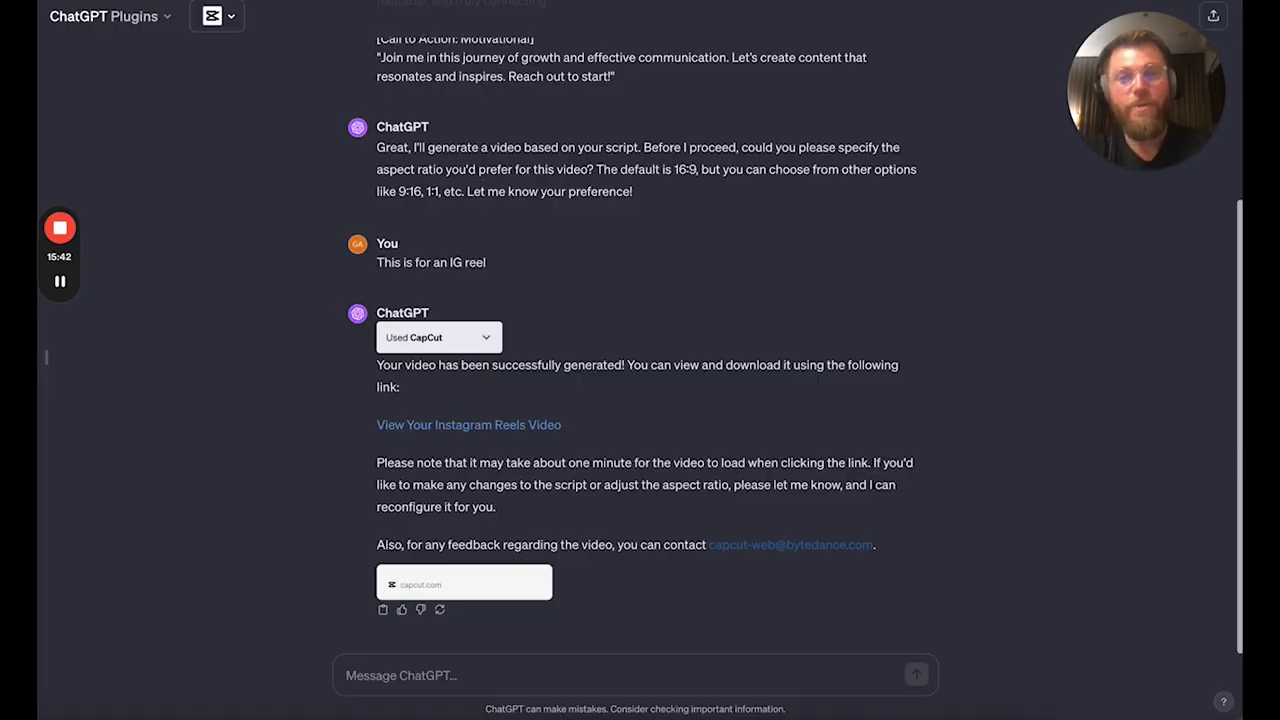
pyautogui.hotkey('ctrl', 'shift', 'Tab')
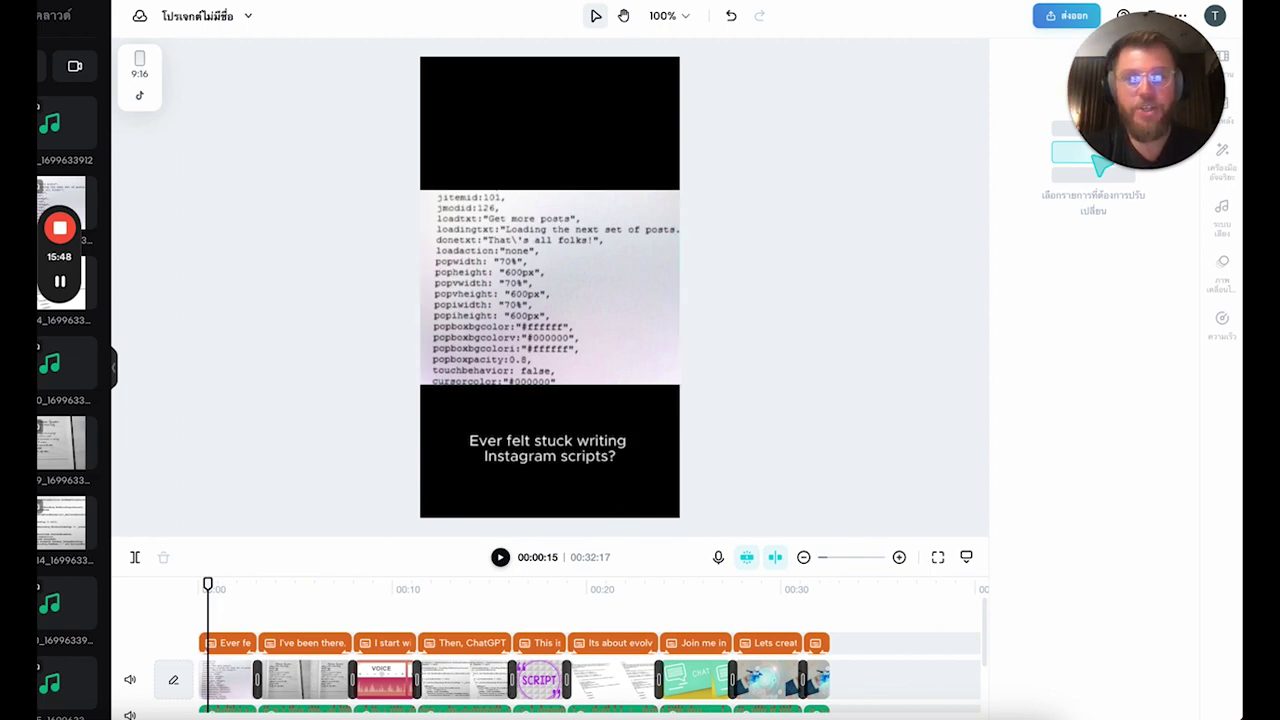
pyautogui.hotkey('ctrl', 'Tab')
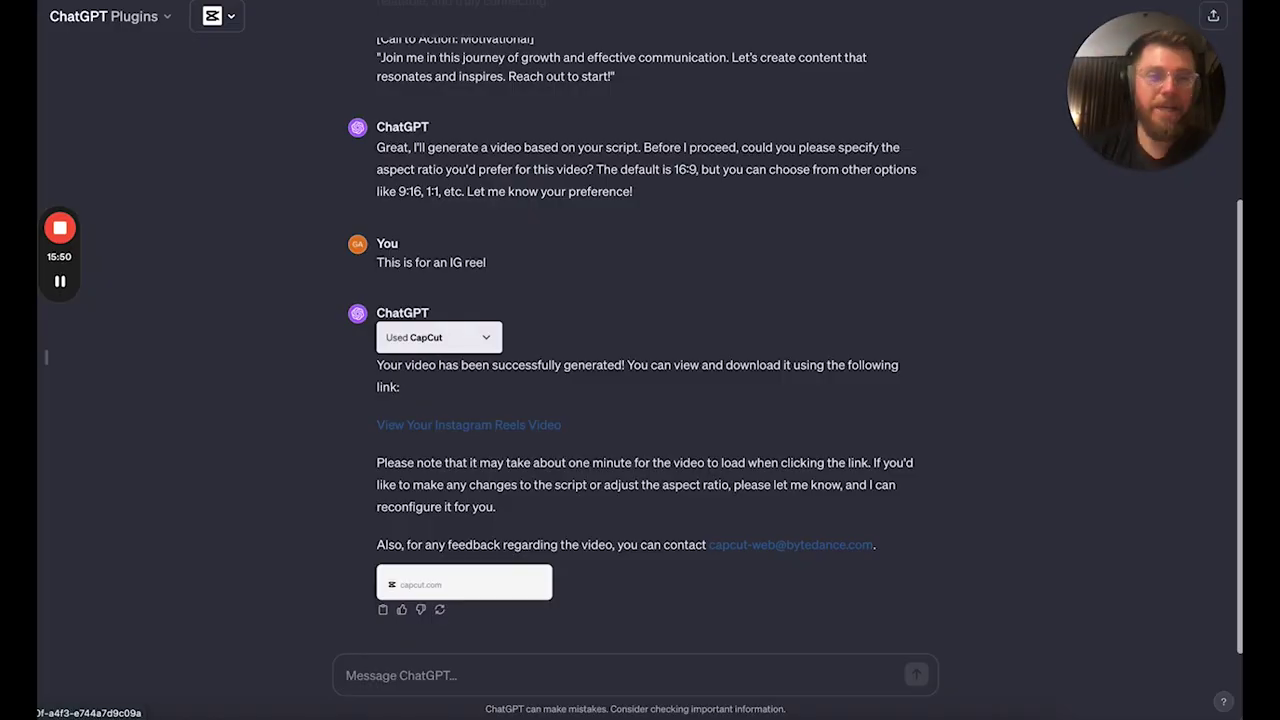
pyautogui.hotkey('ctrl', 'Tab')
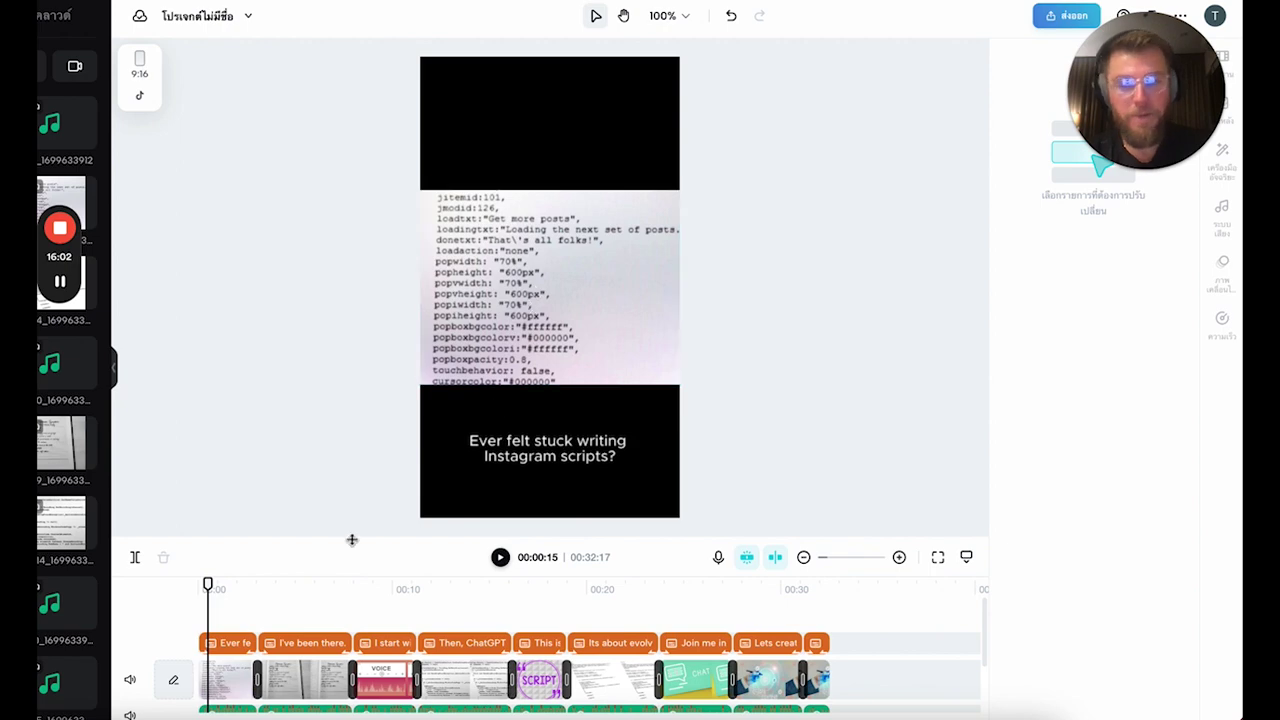
pyautogui.moveTo(213, 587); pyautogui.dragTo(529, 592)
pyautogui.click(249, 602)
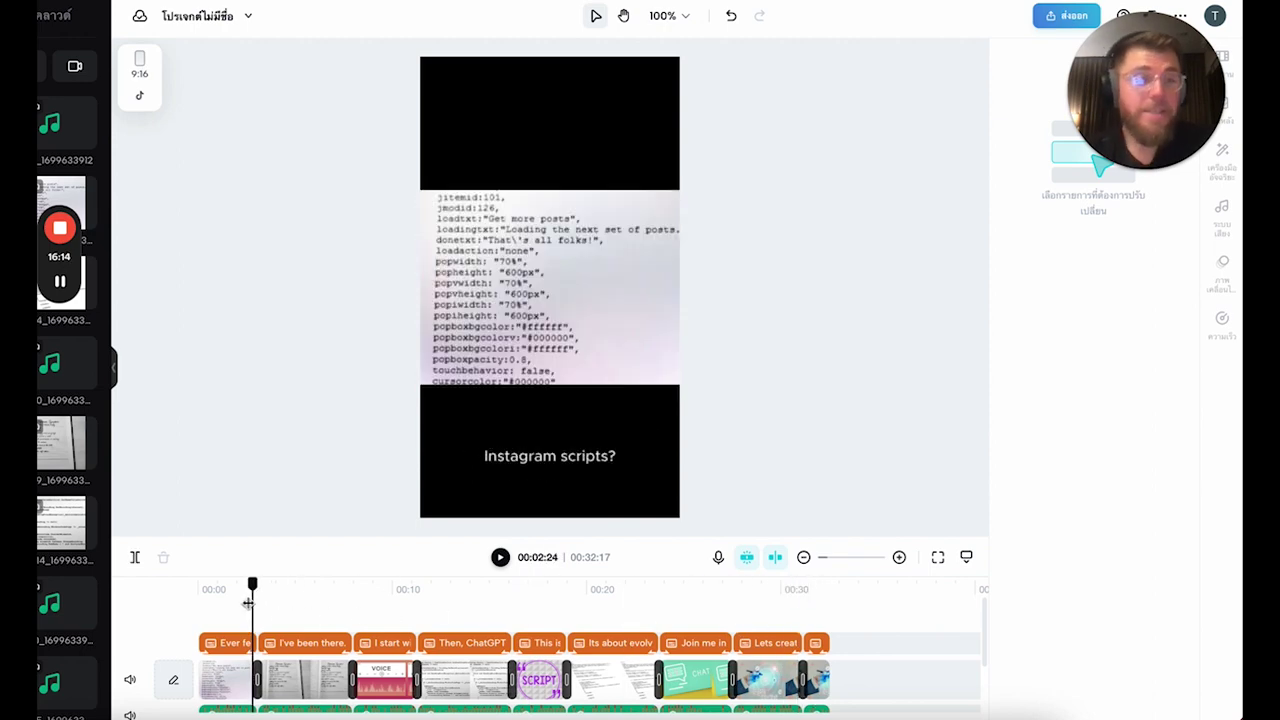
pyautogui.moveTo(248, 603); pyautogui.dragTo(199, 598)
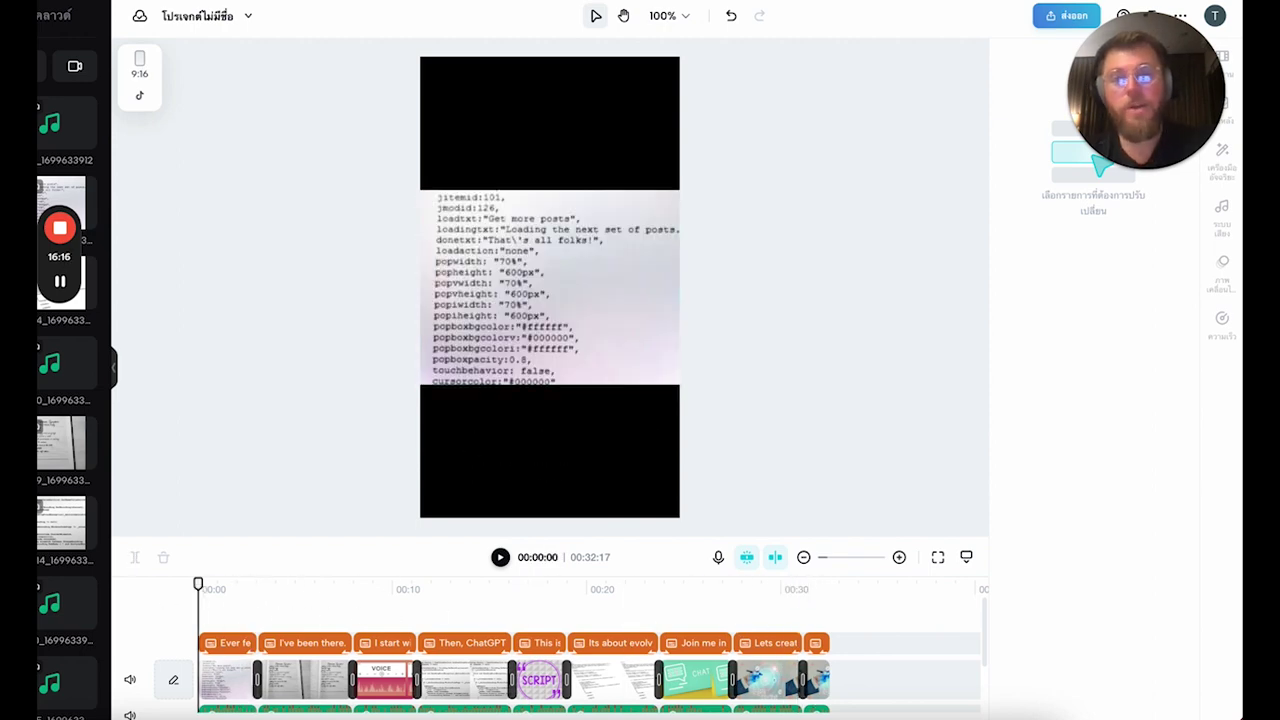
pyautogui.hotkey('ctrl', 'w')
pyautogui.scroll(1, 587, 238)
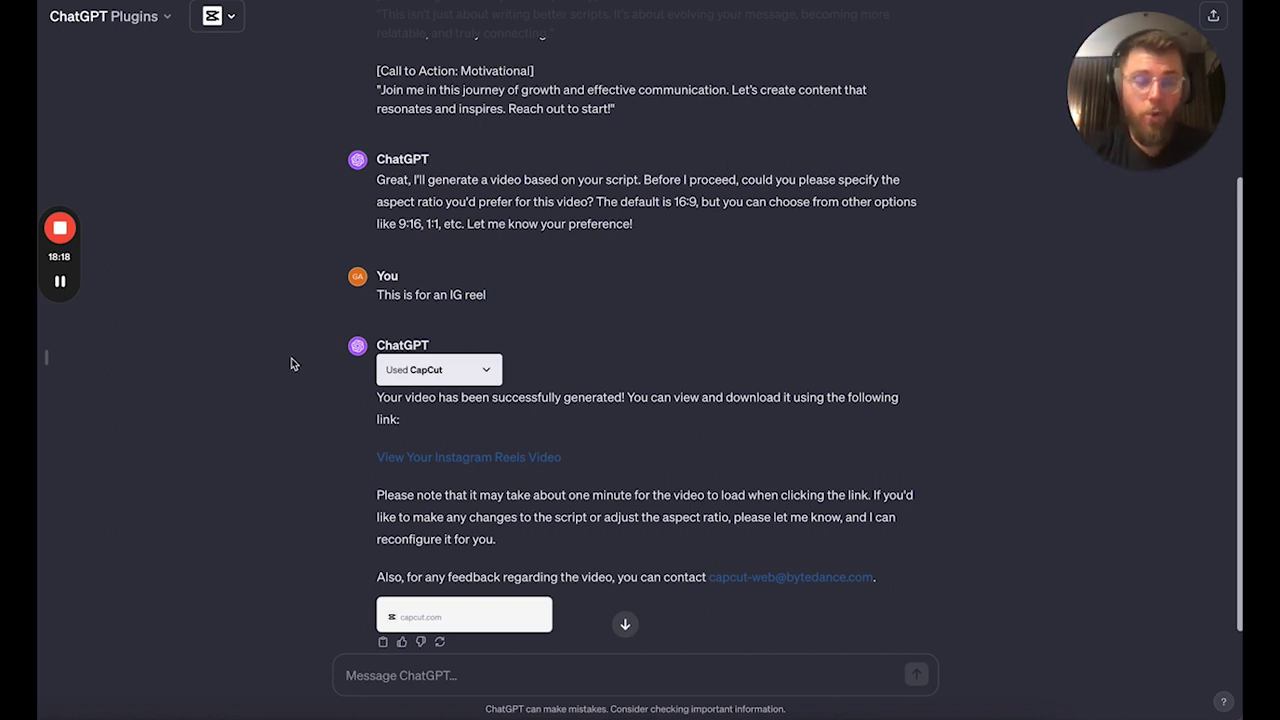
# - Scroll the plugins chat while CapCut generates the Instagram Reels video and returns its view-and-download link
pyautogui.scroll(-1, 370, 340)
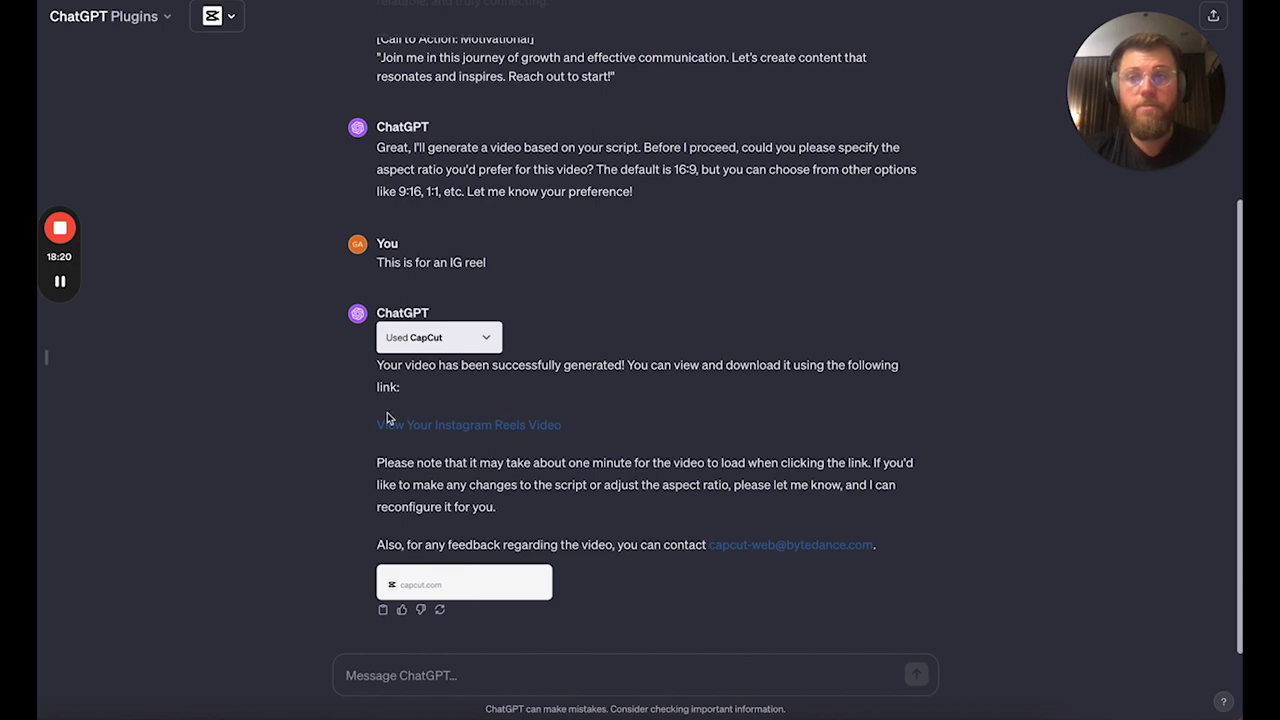
pyautogui.scroll(3, 720, 406)
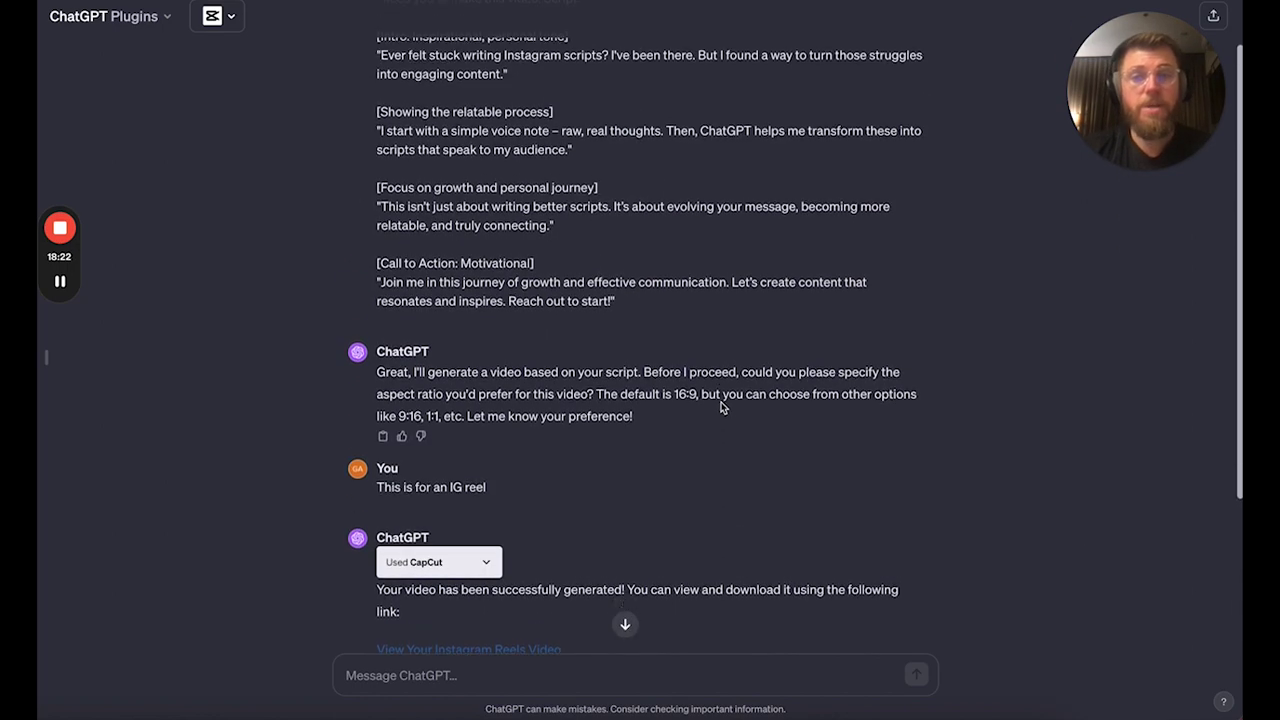
pyautogui.scroll(-3, 720, 408)
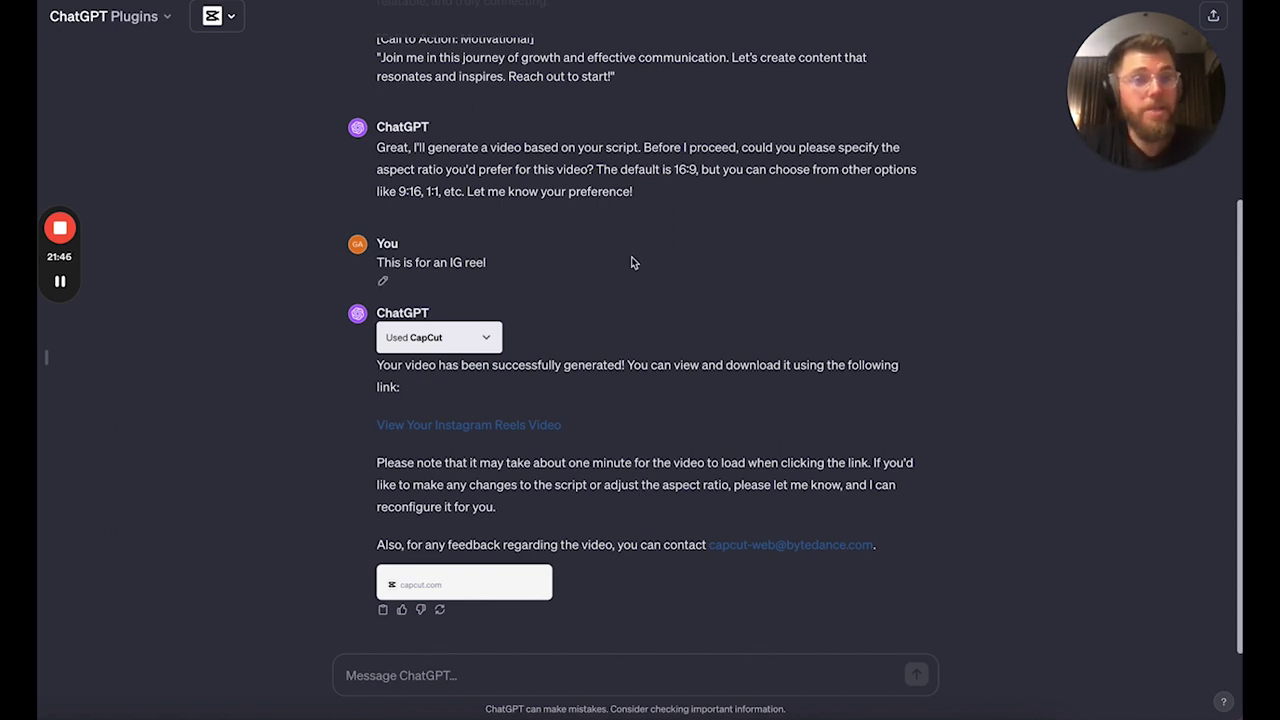
pyautogui.moveTo(60, 229)
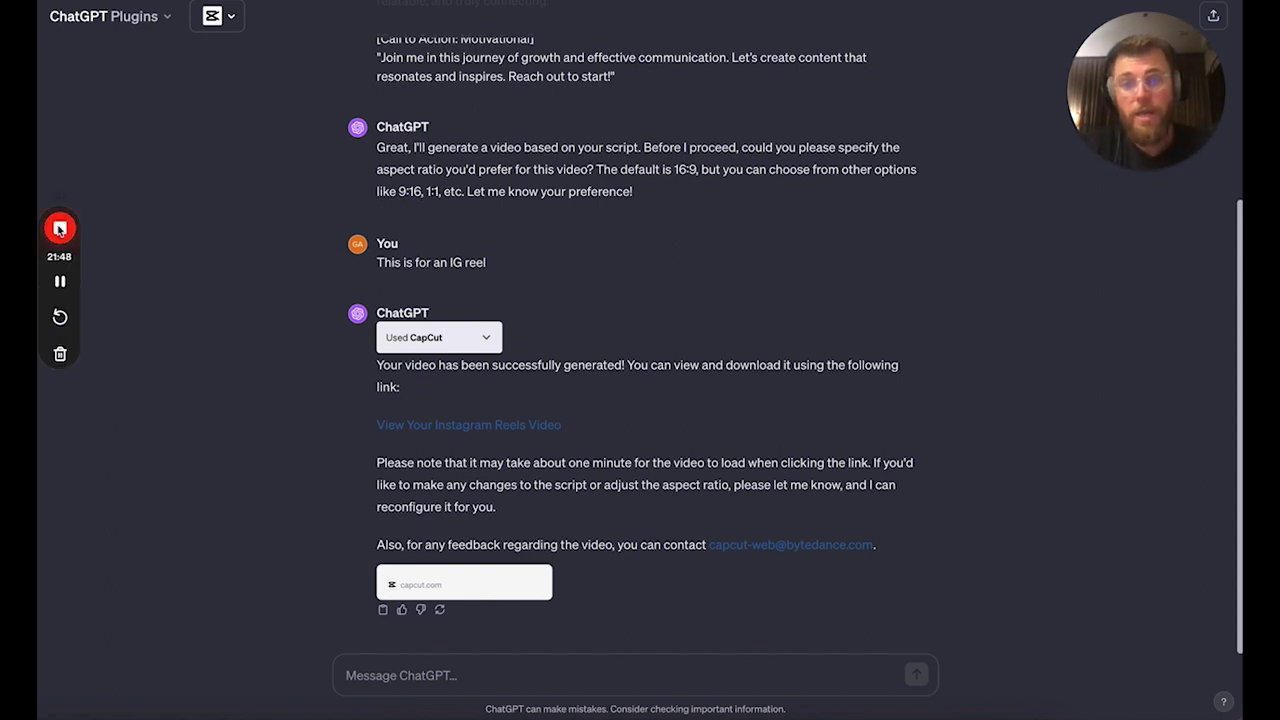